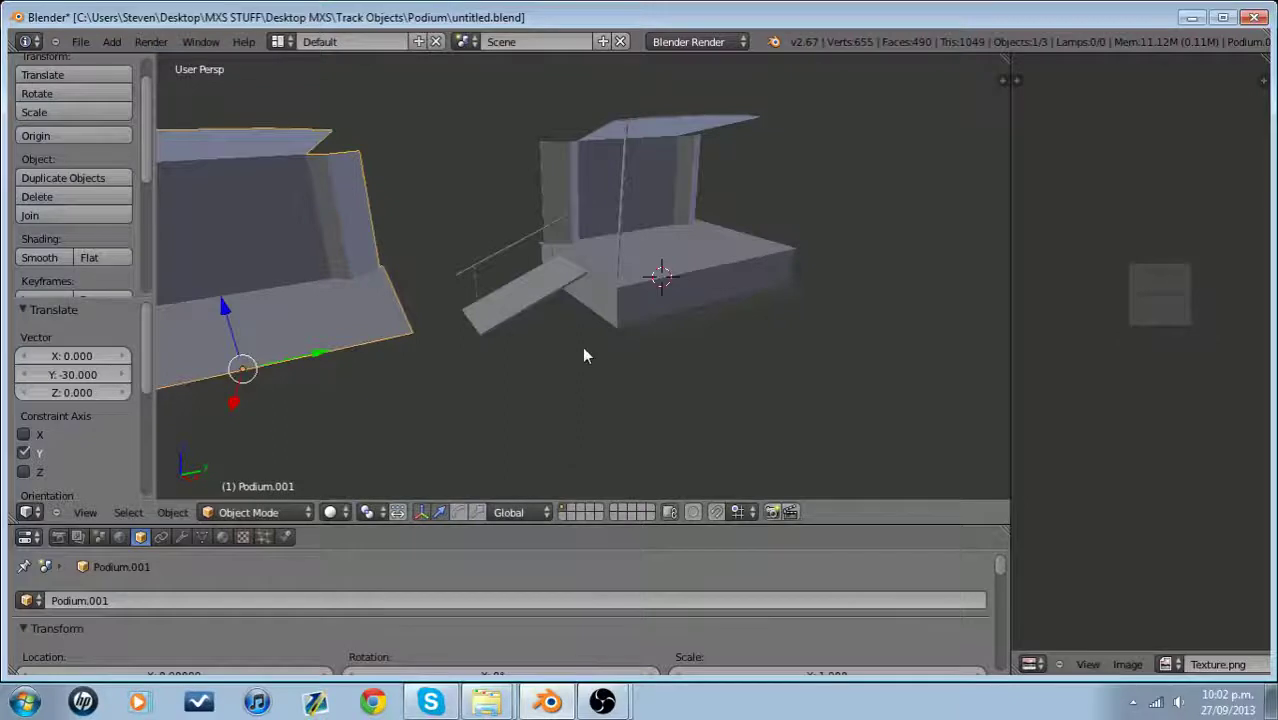
Examine the detailed Podium model's ramp, railing, stage and pole from several distances and angles
right_click(680, 278)
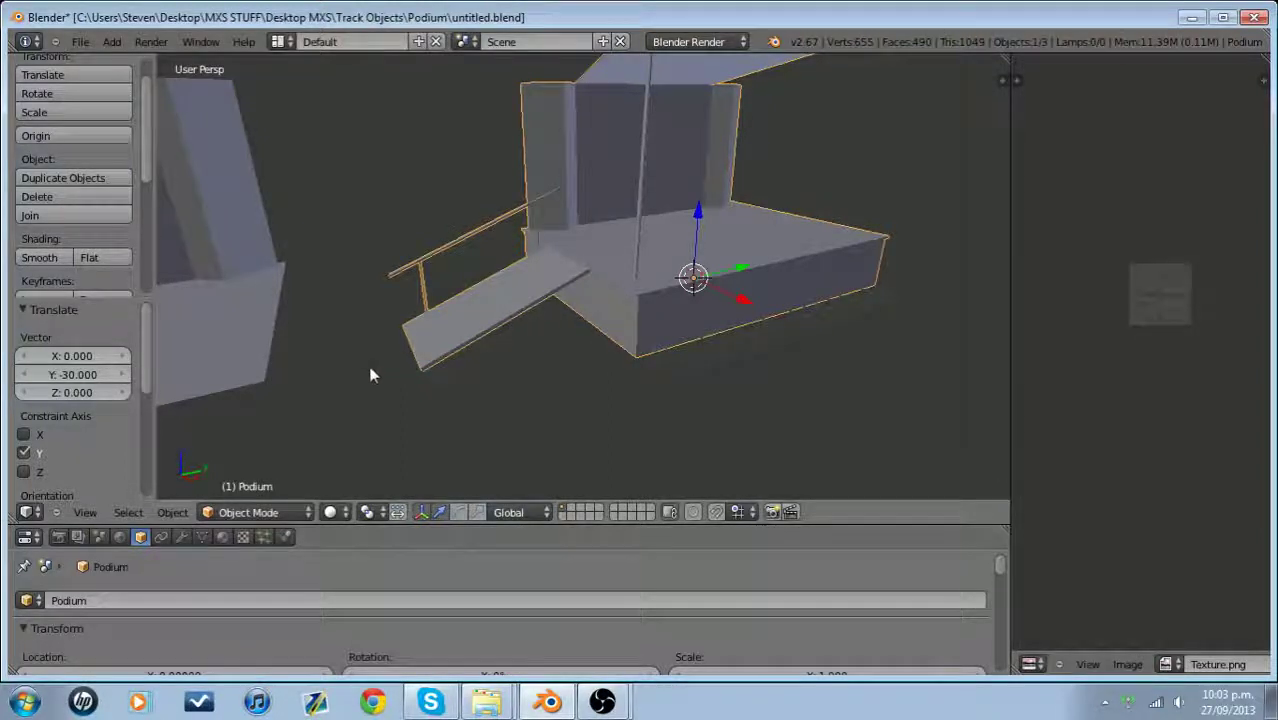
scroll(533, 294, "up", 4)
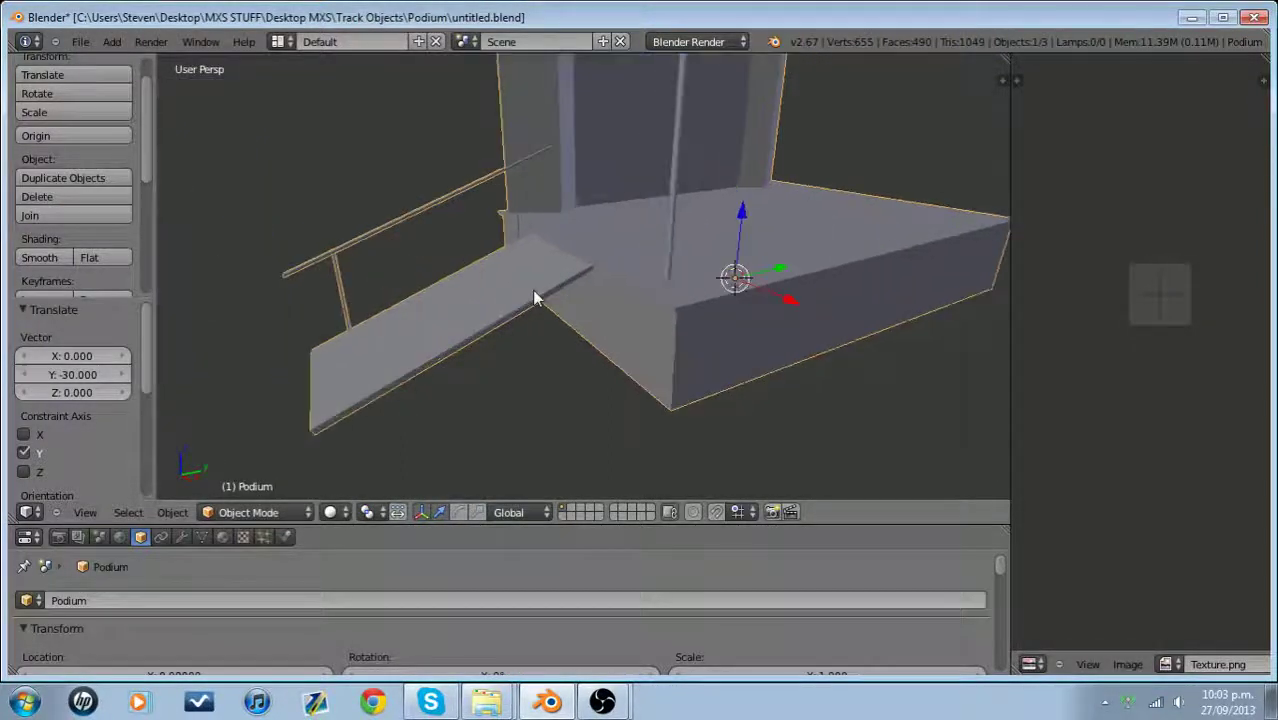
scroll(528, 300, "up", 1)
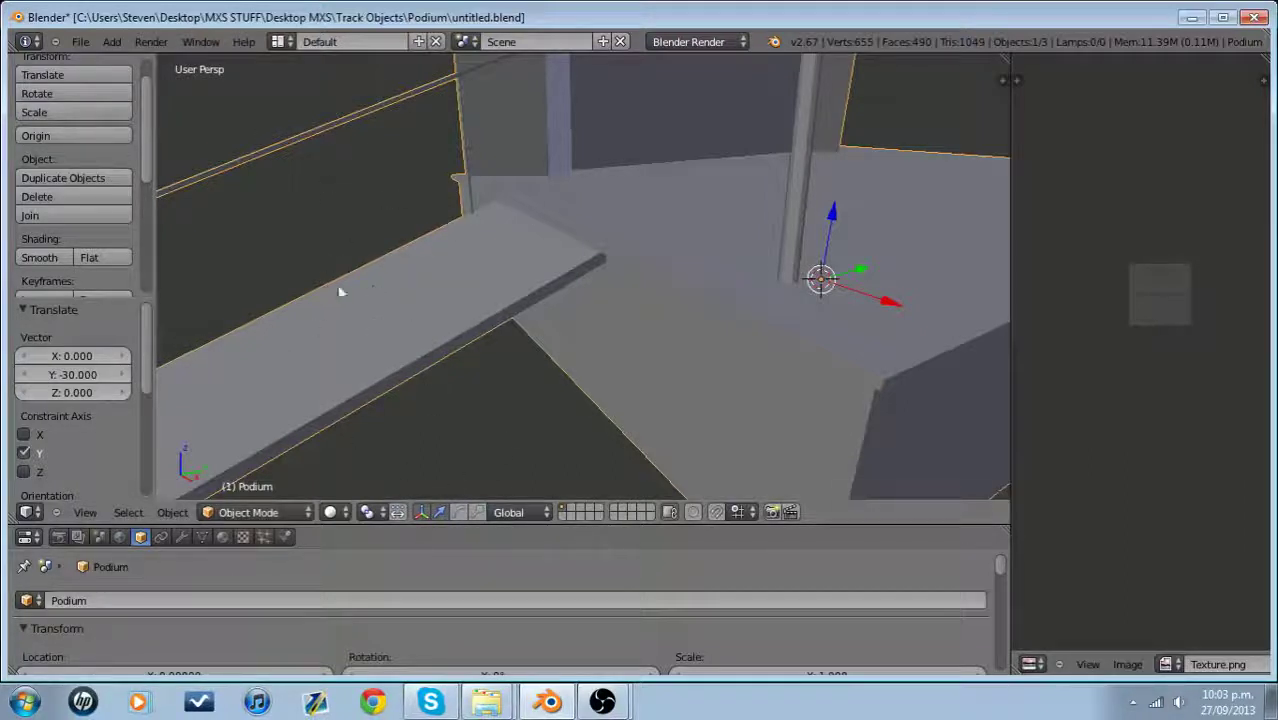
middle_click_drag(340, 288, 378, 296)
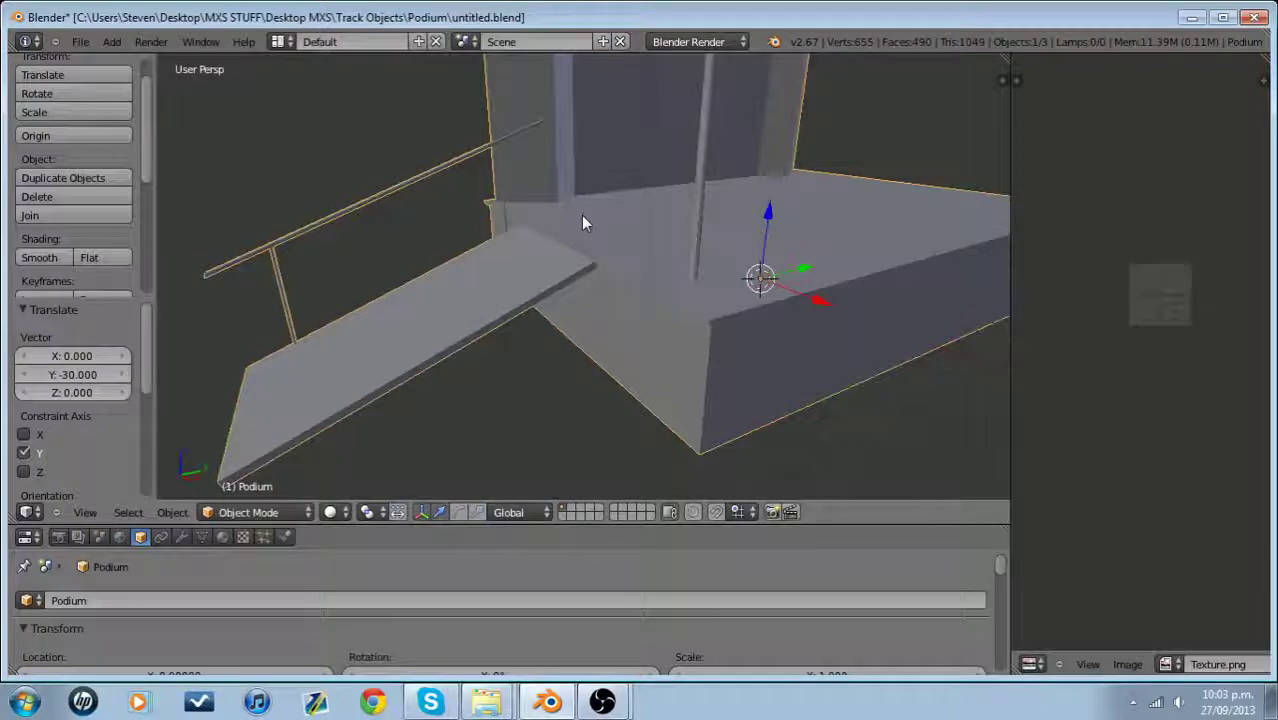
scroll(515, 266, "down", 6)
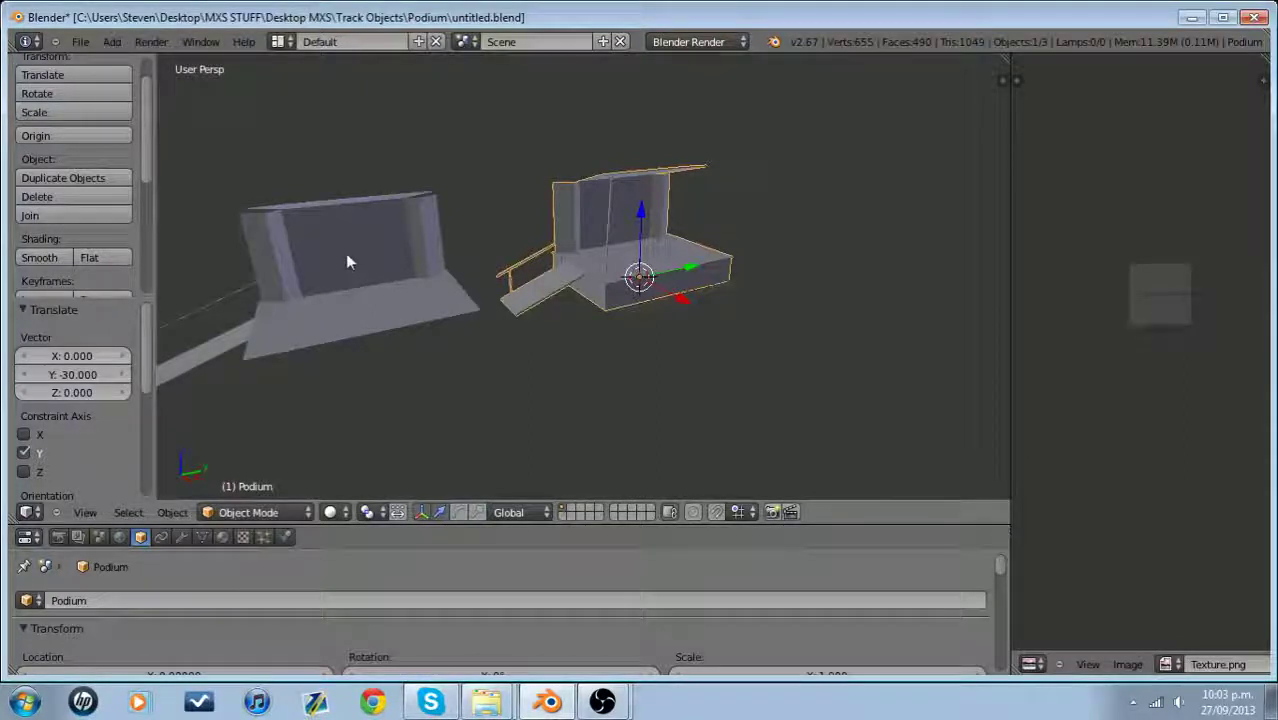
scroll(347, 263, "up", 5)
scroll(347, 263, "up", 2)
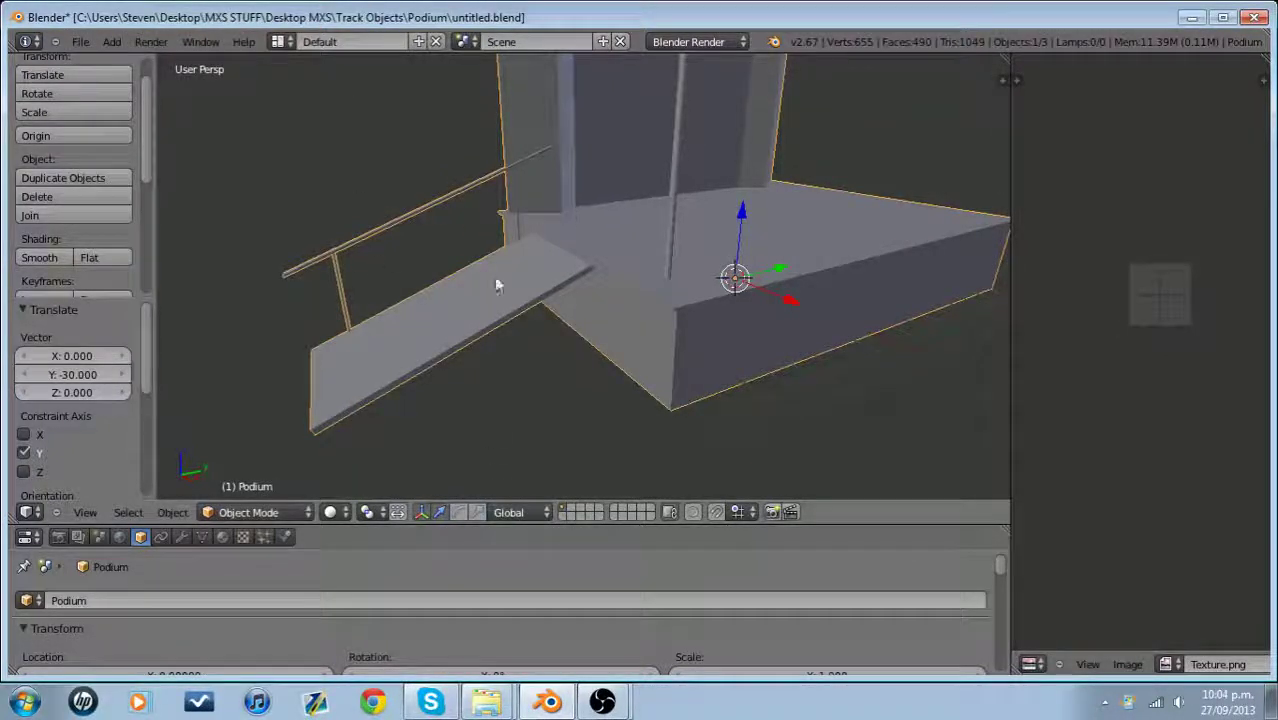
middle_click_drag(608, 316, 473, 327)
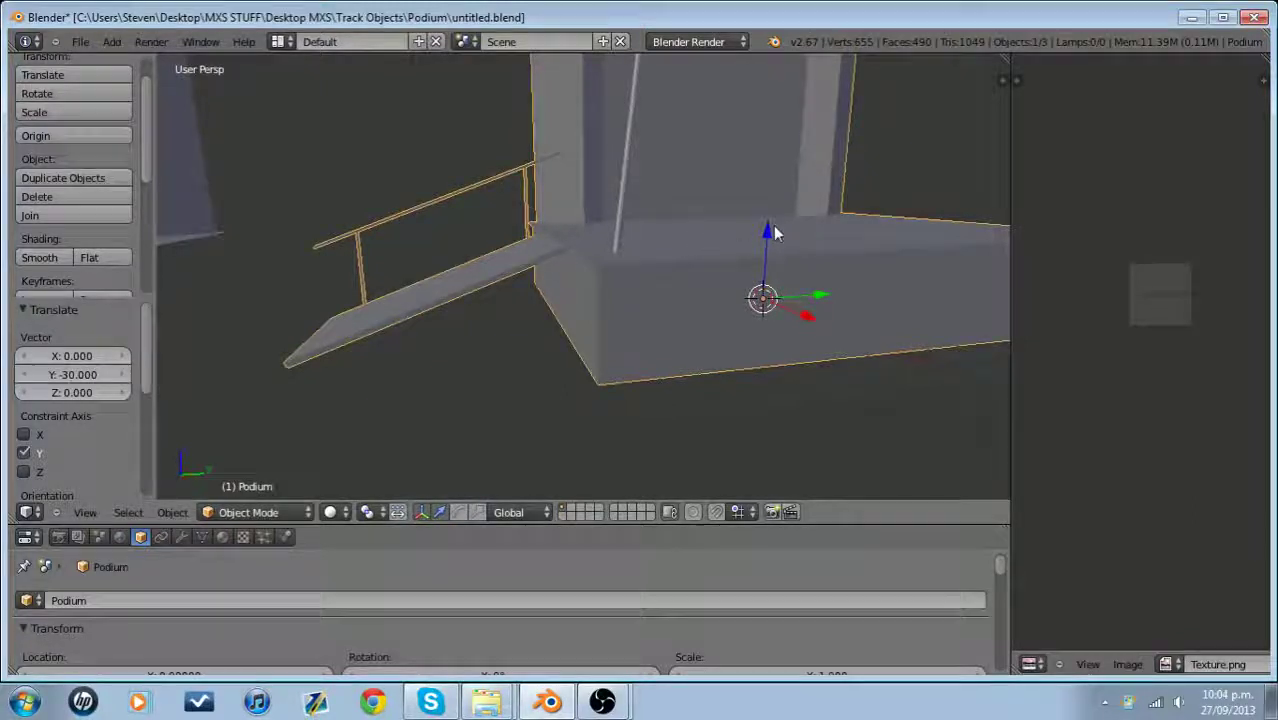
middle_click_drag(824, 345, 845, 394)
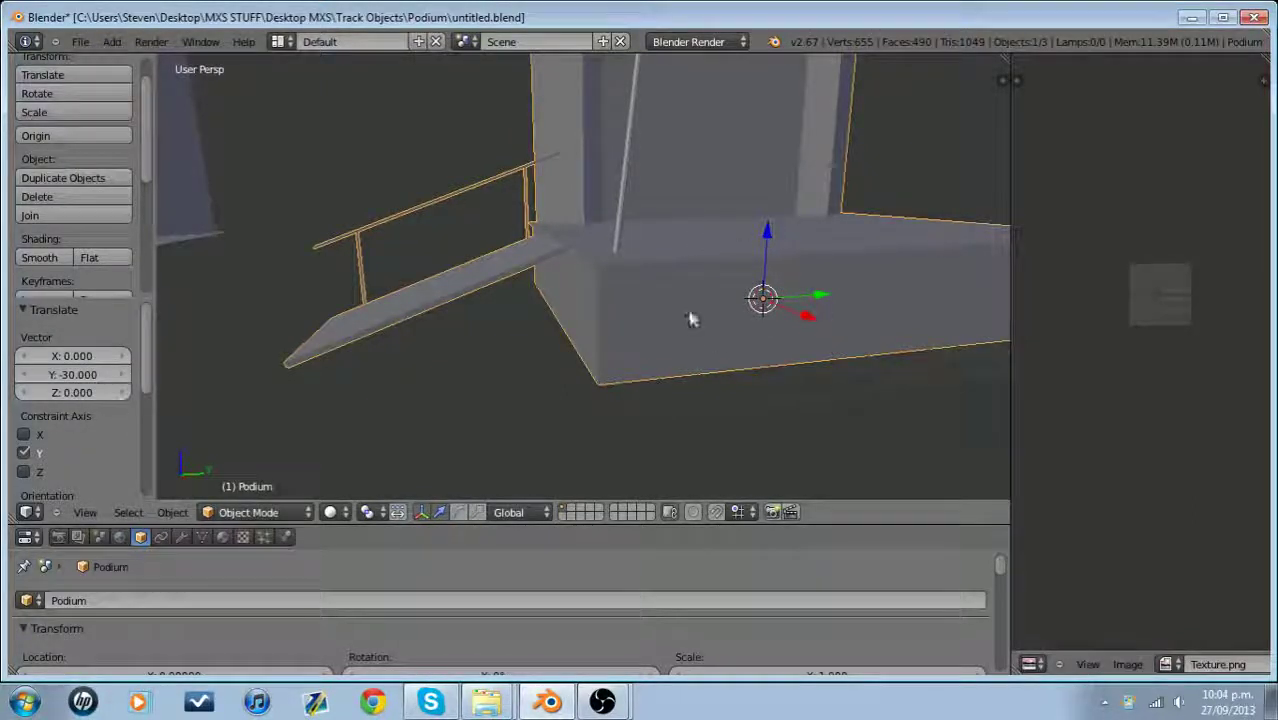
middle_click_drag(690, 317, 752, 310)
scroll(749, 306, "down", 5)
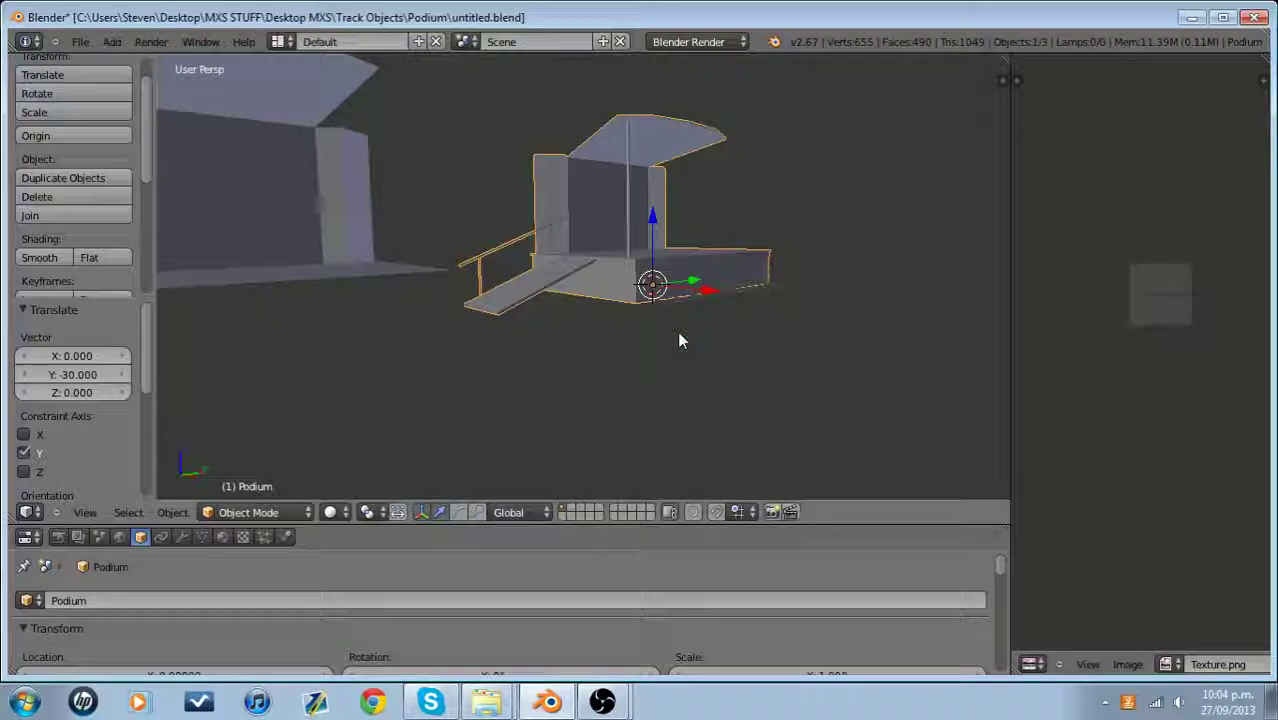
middle_click_drag(609, 280, 722, 270)
Open the simplified podium copy, Podium.001, in Edit Mode with vertex selection and pick the stage floor's corner vertices one by one
right_click(483, 200)
middle_click_drag(483, 200, 559, 231)
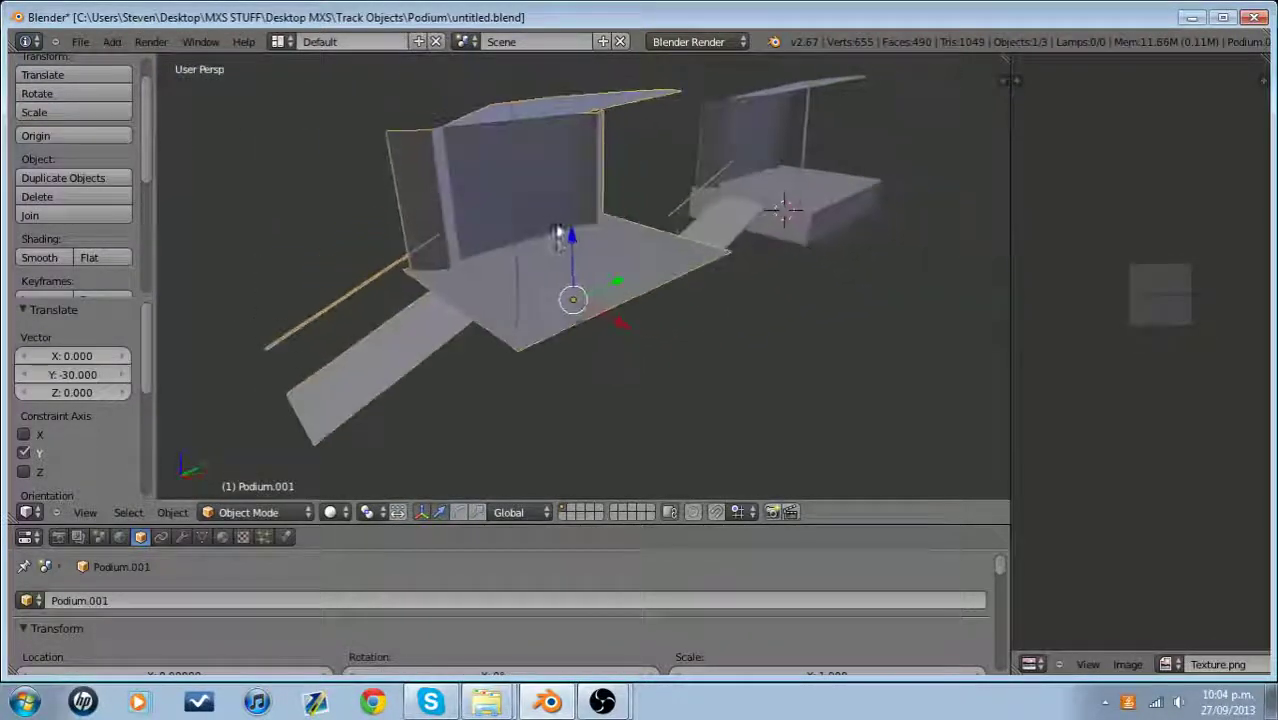
scroll(527, 281, "up", 1)
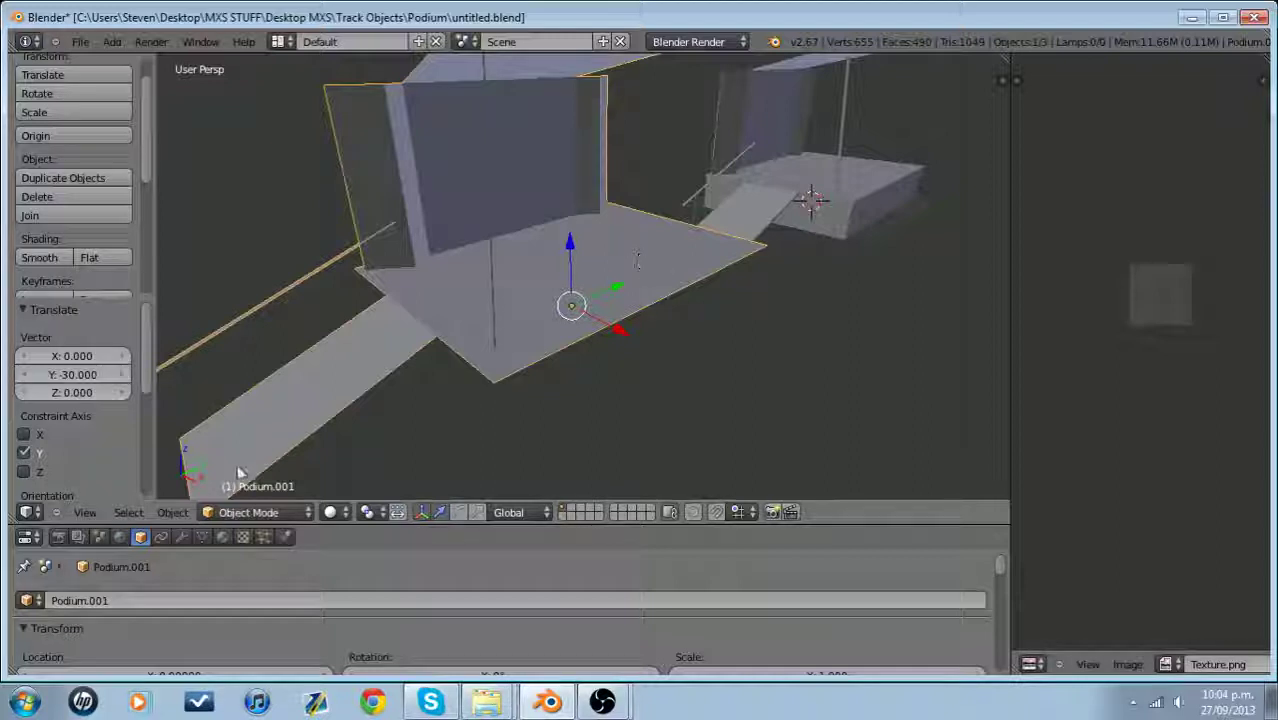
left_click(250, 512)
left_click(248, 474)
left_click(541, 512)
right_click(493, 381)
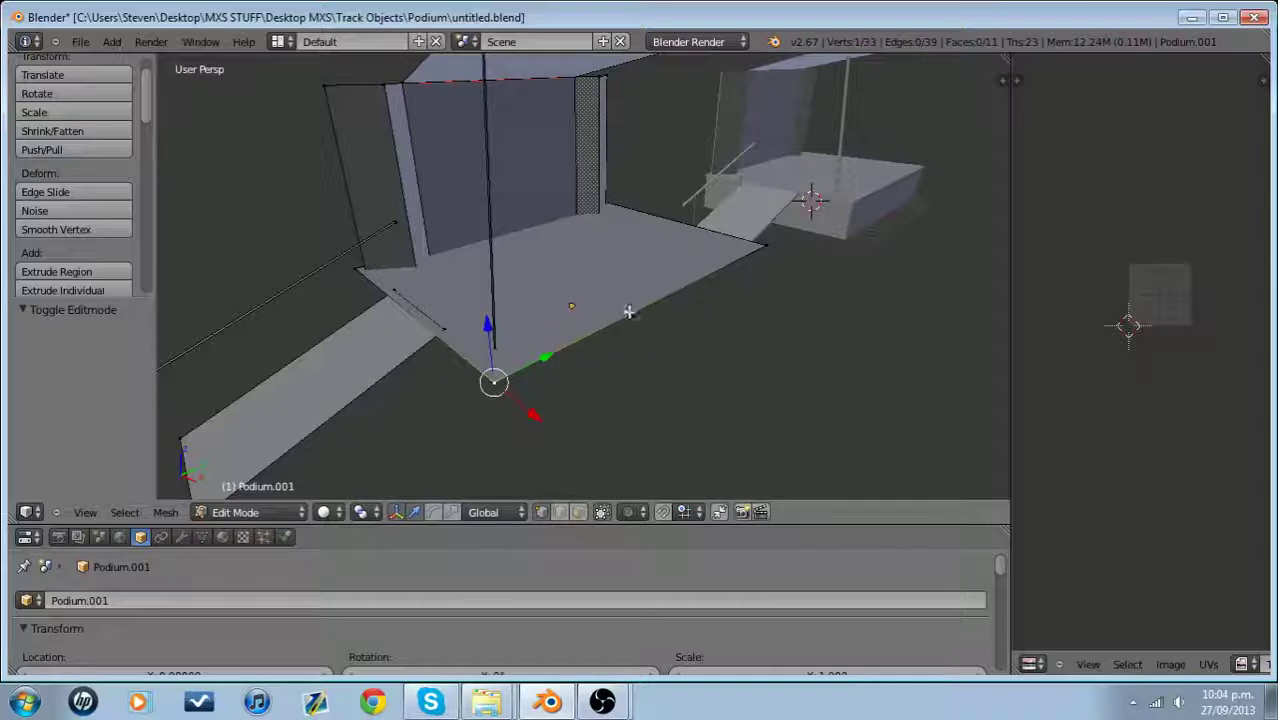
right_click(766, 245)
right_click(355, 266)
right_click(495, 378)
right_click(766, 245)
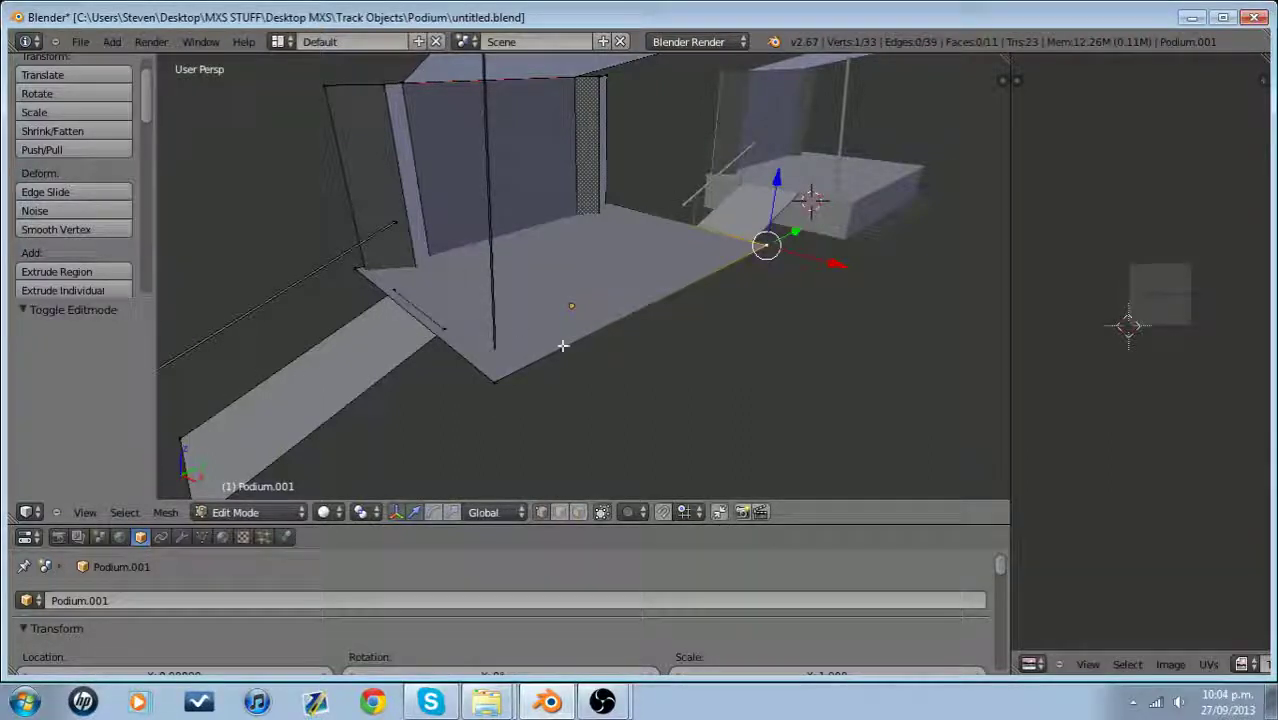
Select the stage floor face of Podium.001 and subdivide it with 10 cuts
right_click(563, 278)
left_click(166, 512)
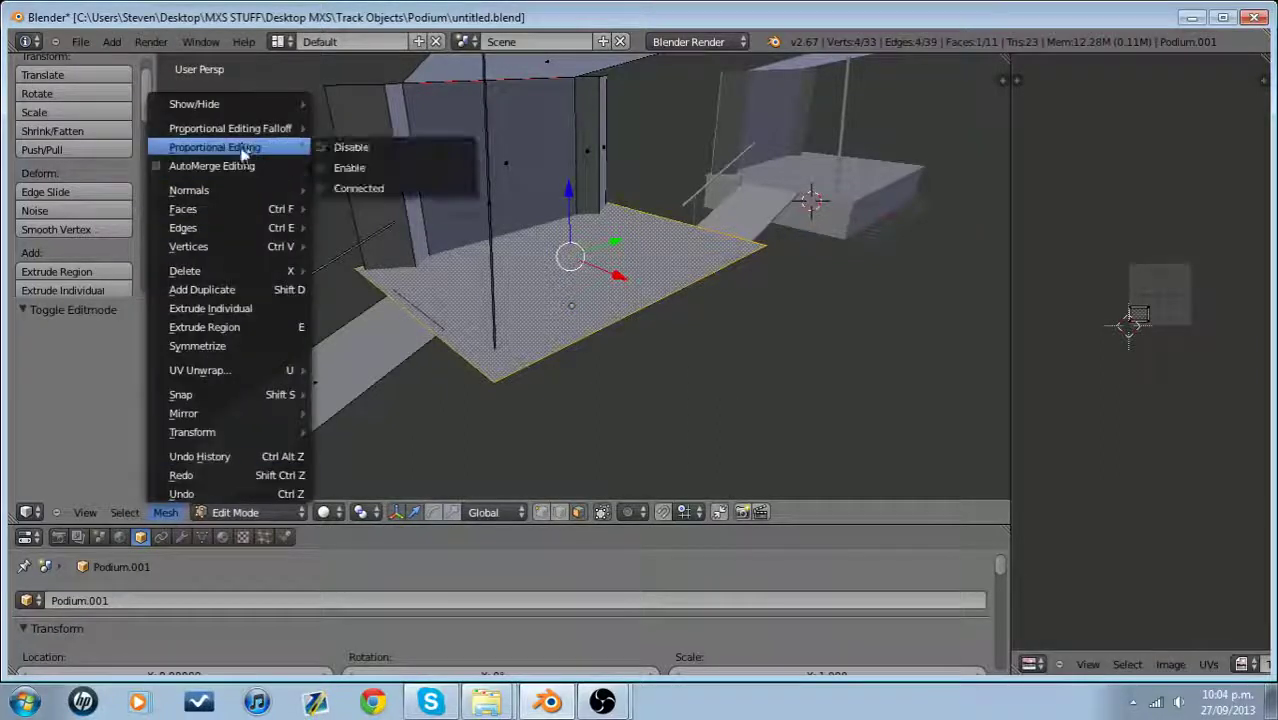
mouse_move(229, 229)
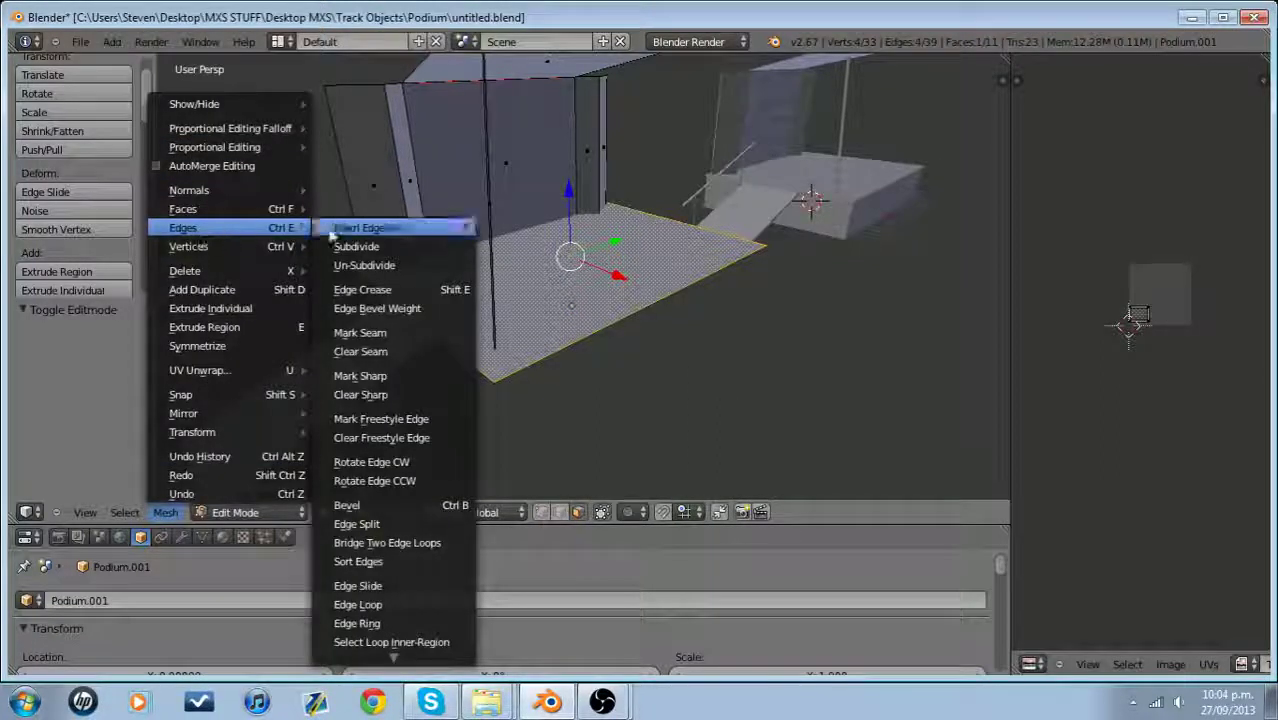
left_click(417, 246)
left_click(119, 358)
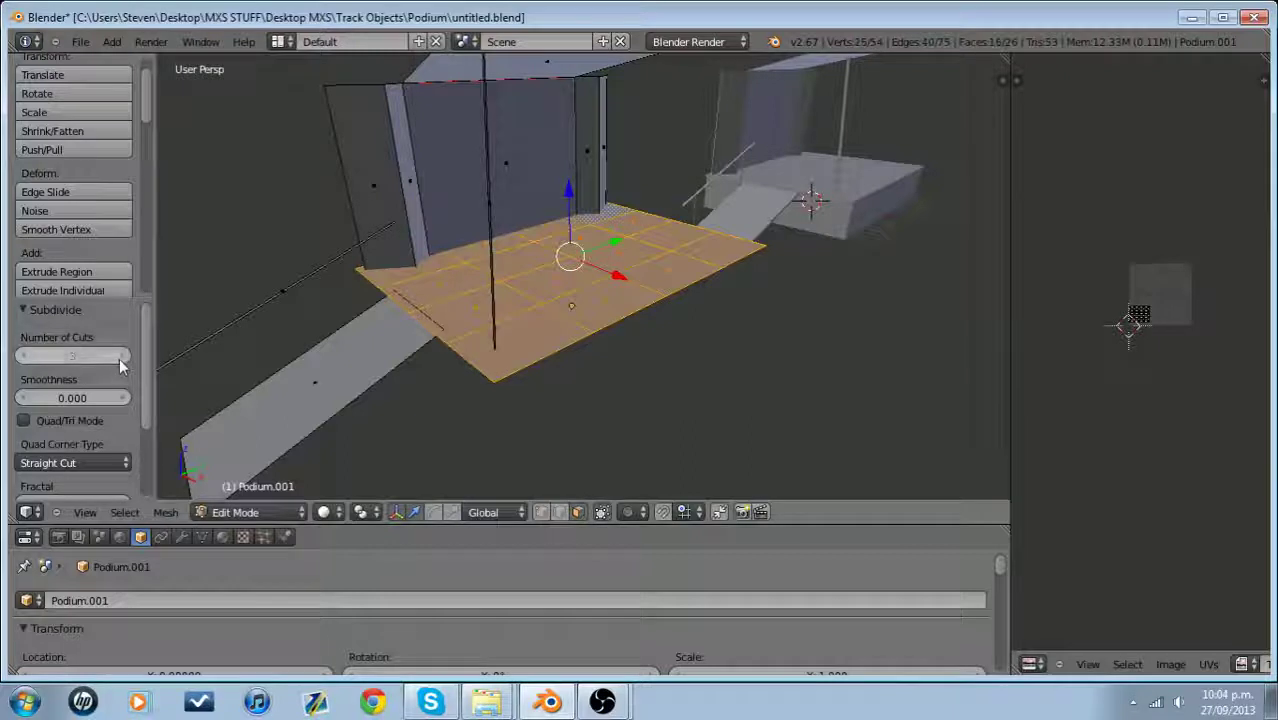
left_click(119, 358)
left_click(119, 358)
left_click(119, 358)
left_click(119, 358)
left_click(119, 358)
left_click(119, 358)
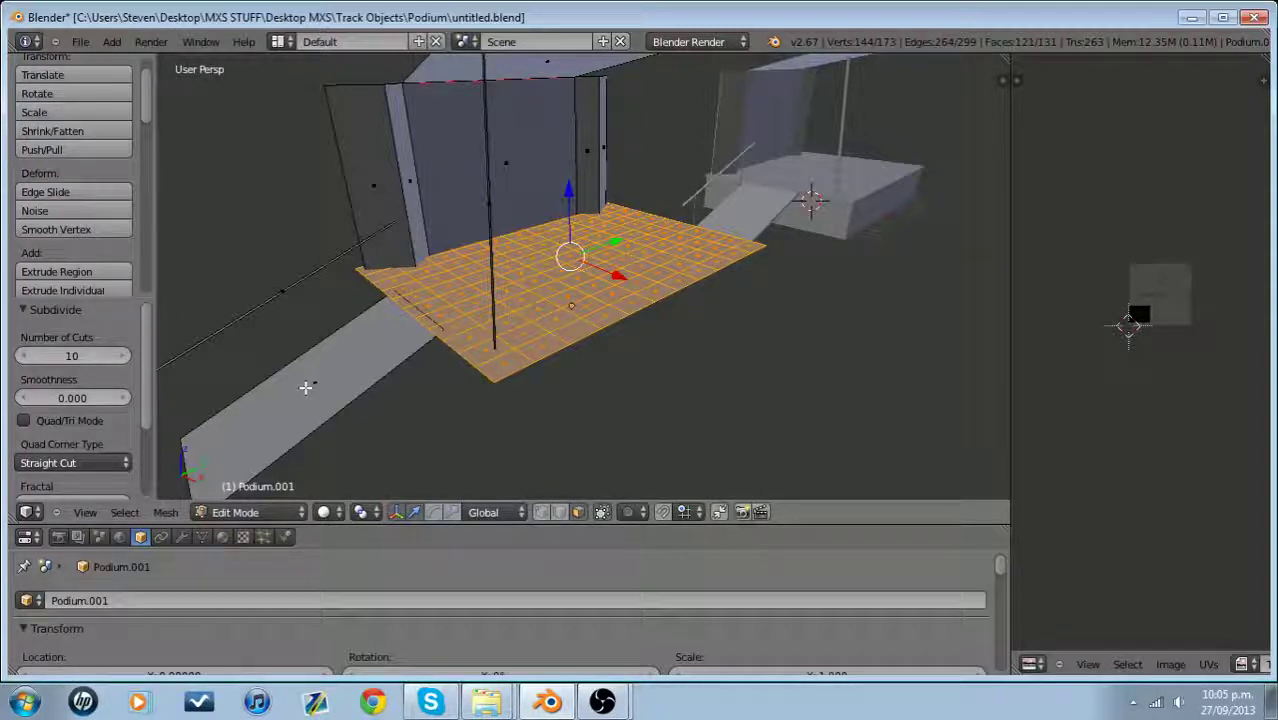
Select the entire stage floor grid as linked geometry, subdivide it again with 1 cut, and clear the selection
right_click(505, 161)
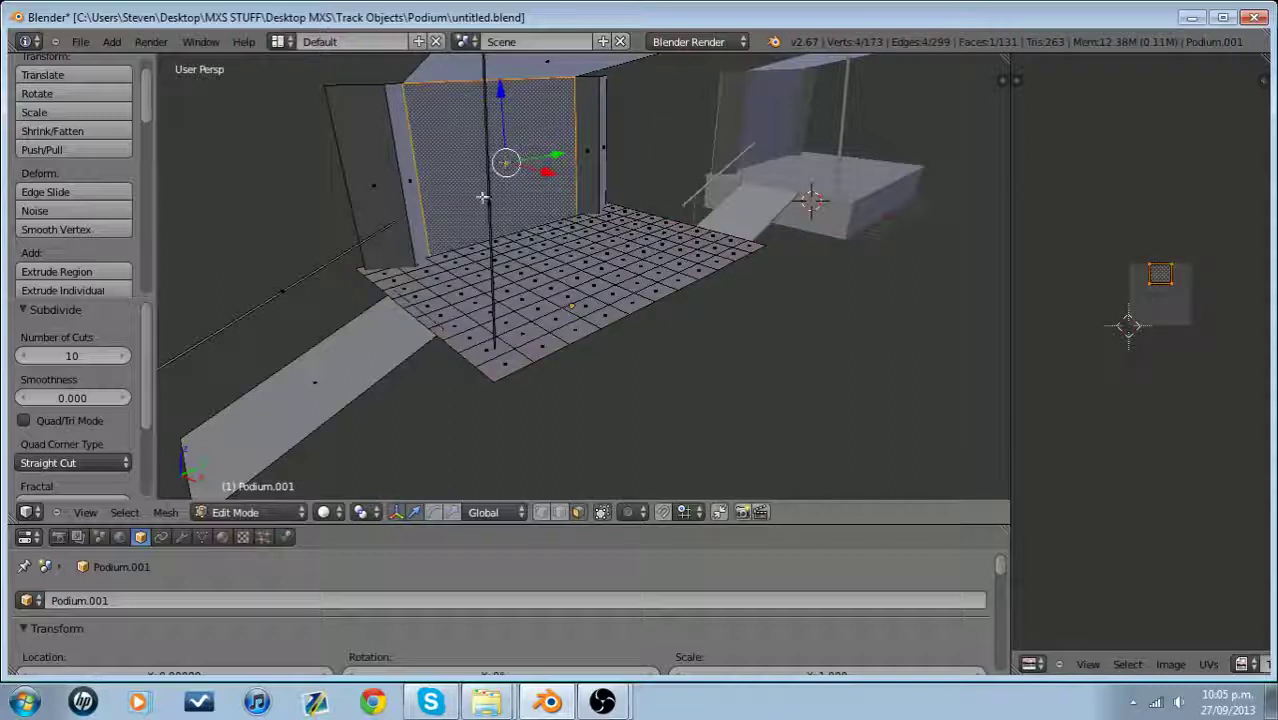
key("l")
key("a")
key("l")
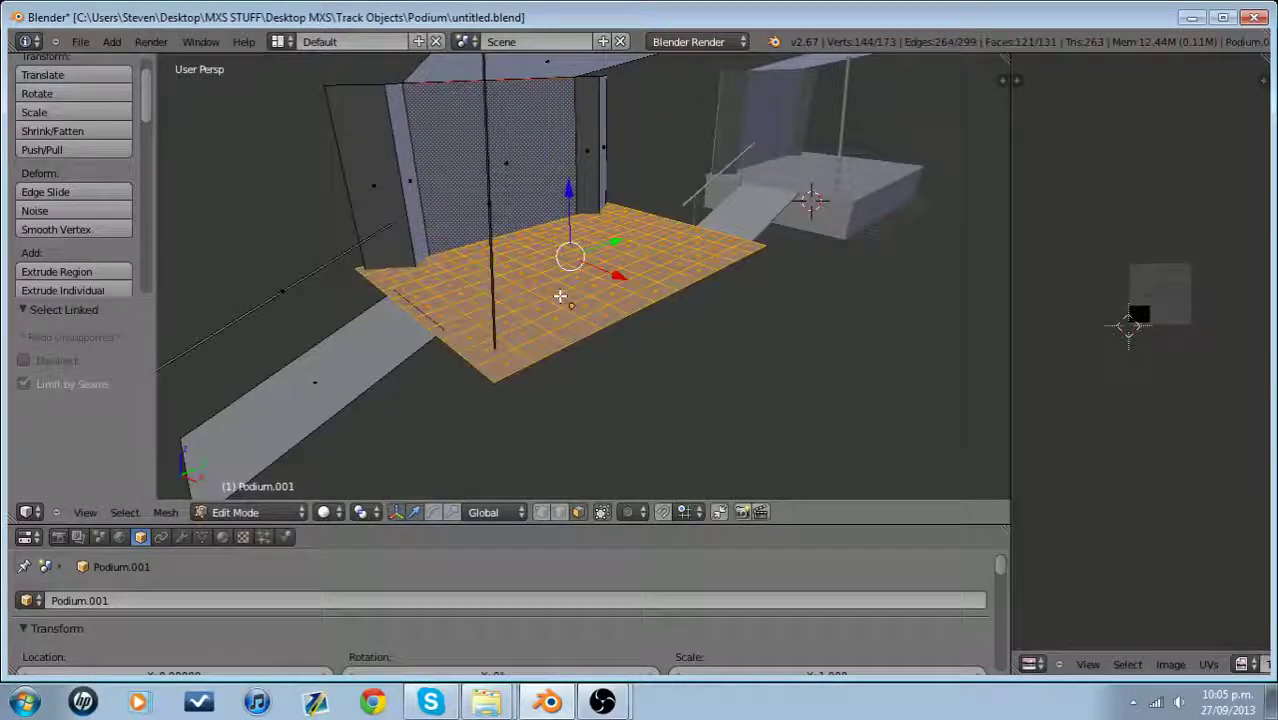
left_click(165, 512)
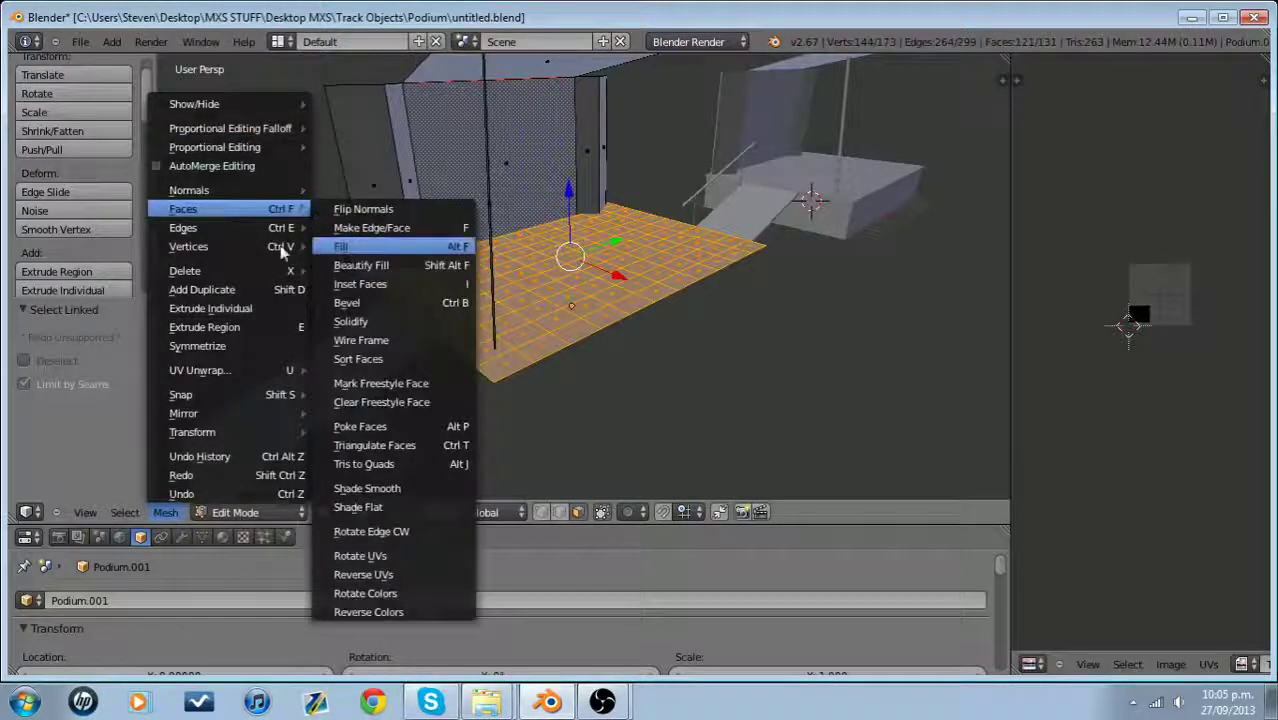
mouse_move(258, 229)
left_click(396, 255)
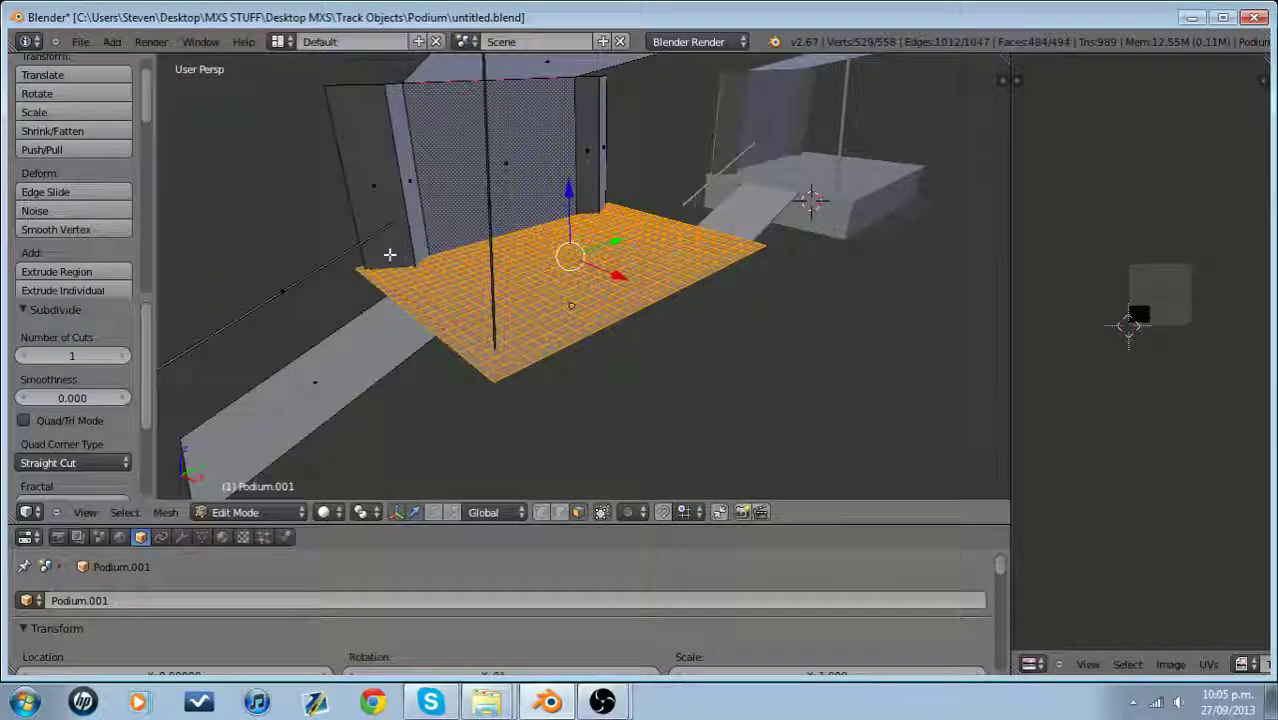
key("a")
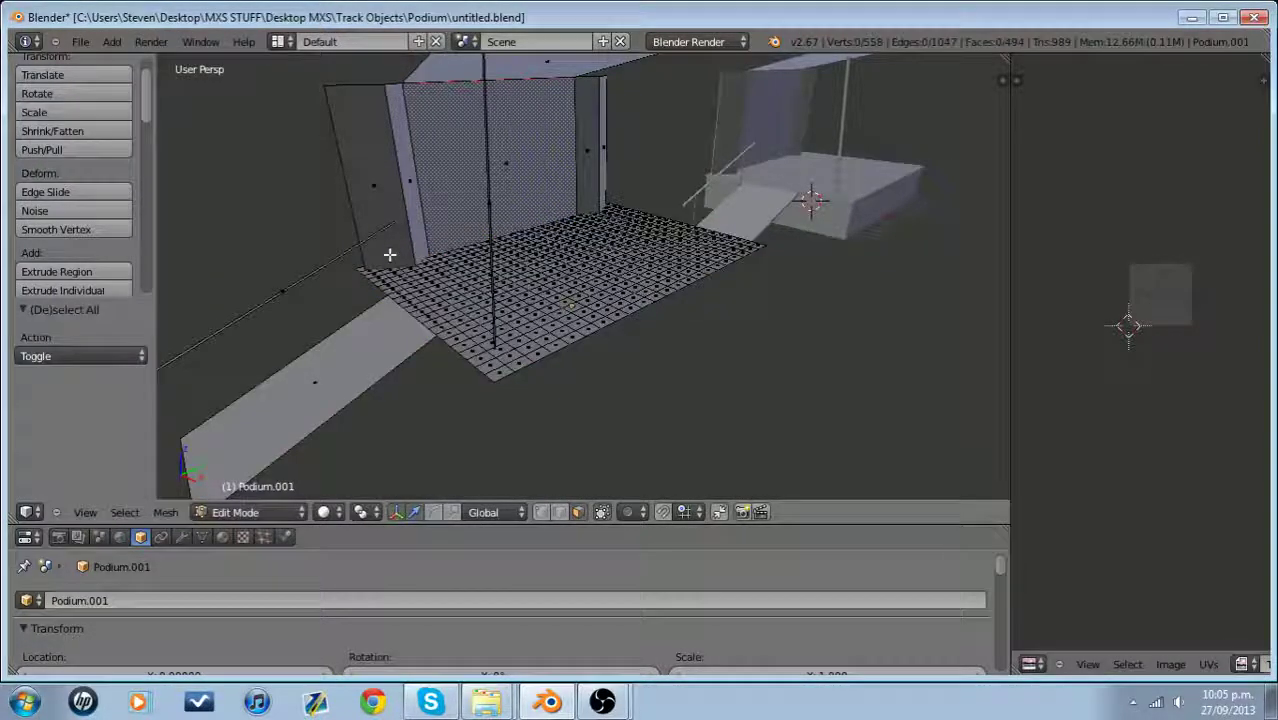
Select the ramp face beside the stage and subdivide it with 10 cuts
right_click(357, 328)
left_click(165, 512)
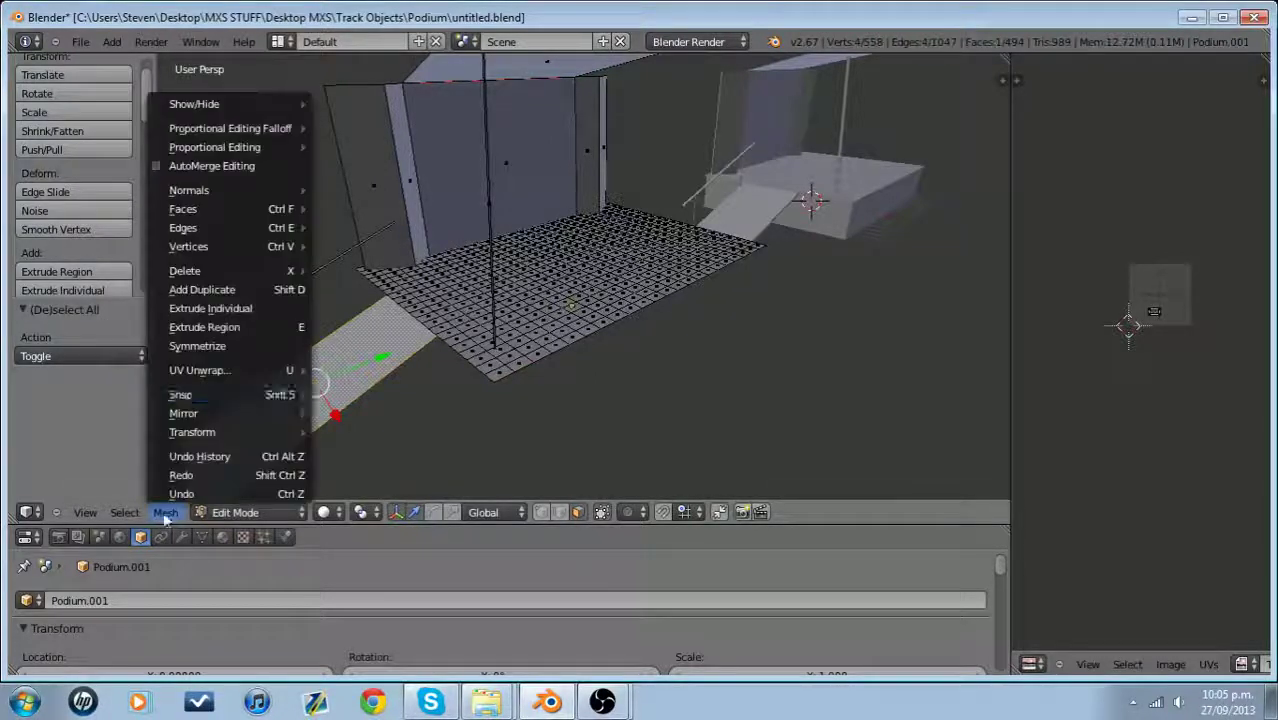
mouse_move(217, 208)
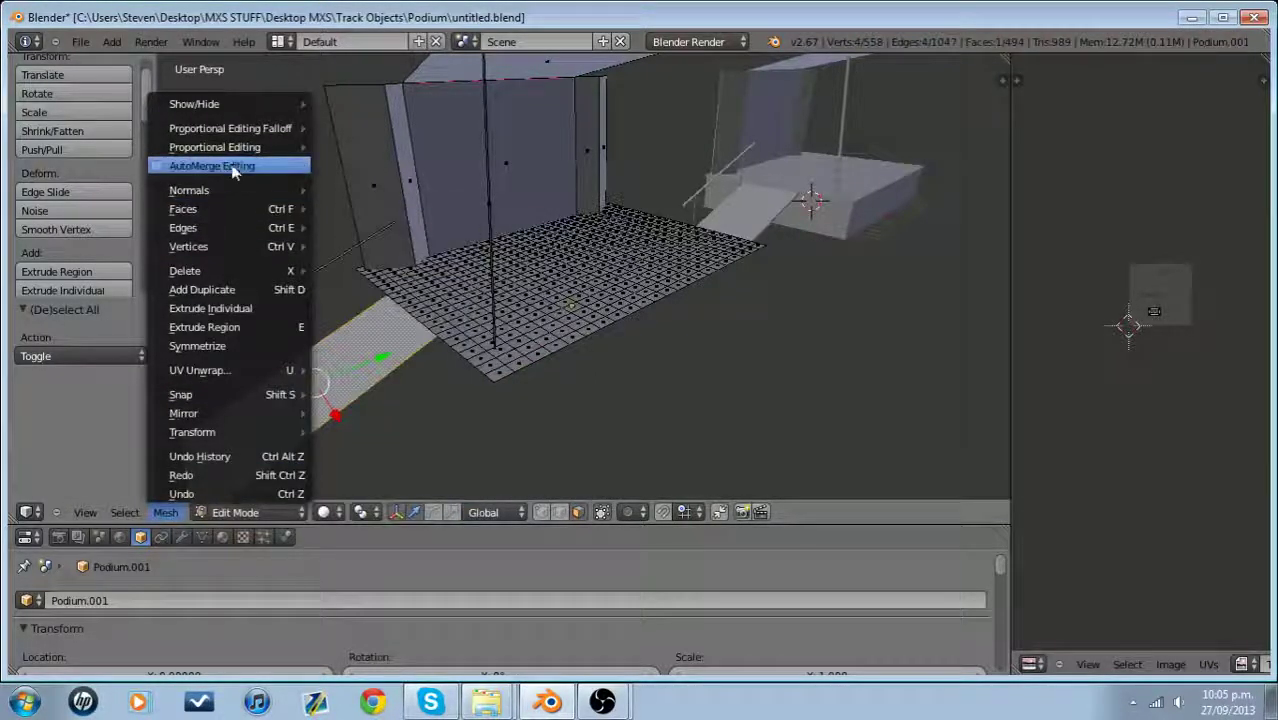
mouse_move(214, 230)
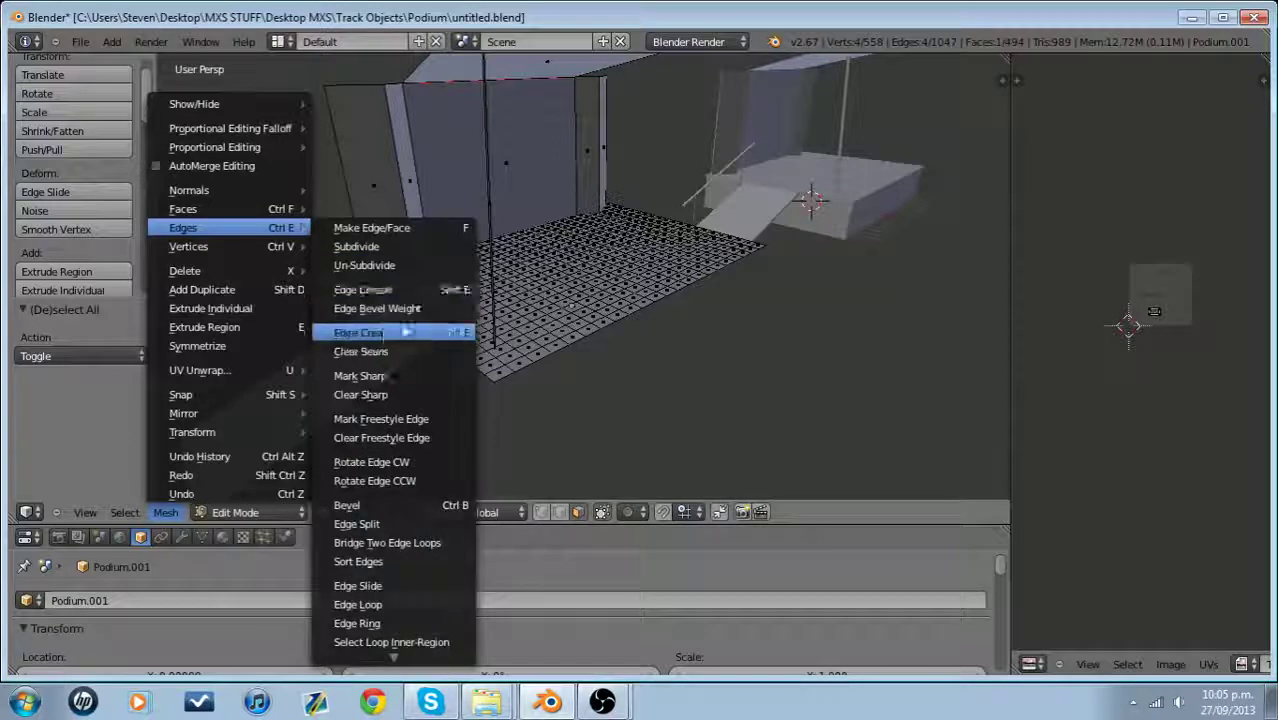
left_click(378, 256)
left_click(120, 357)
left_click(120, 357)
left_click(120, 357)
left_click(120, 357)
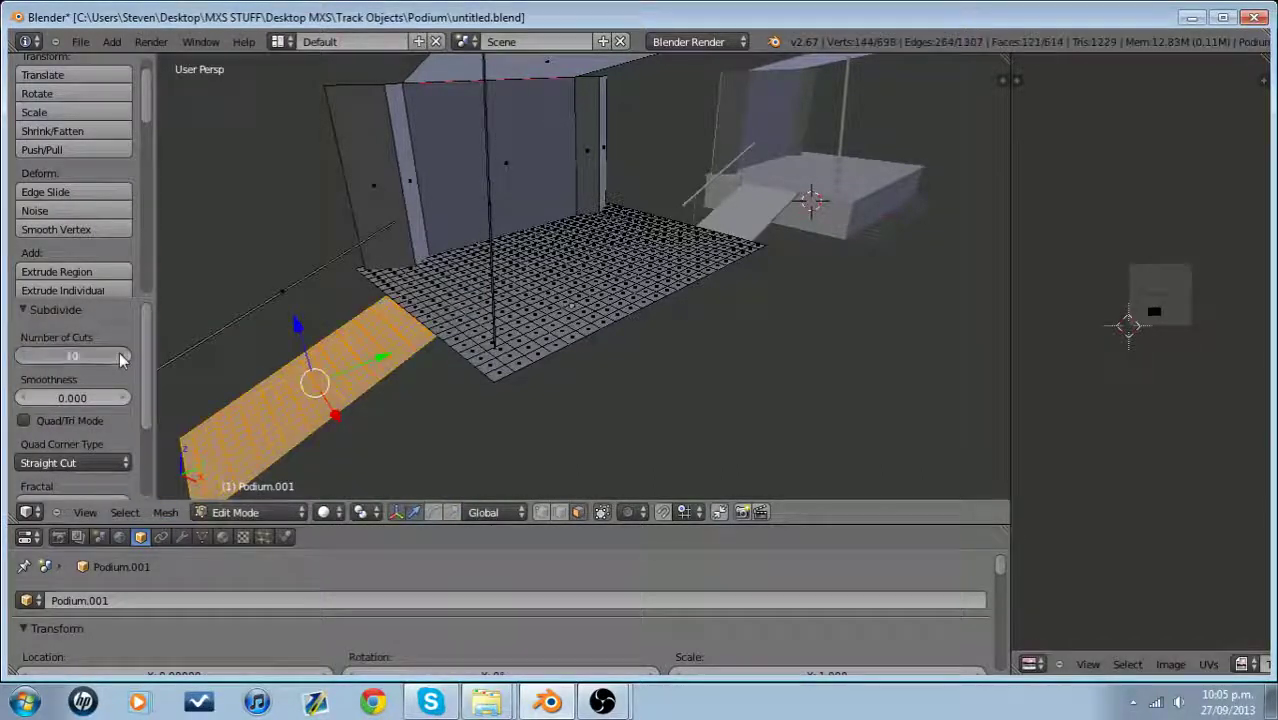
Using edge selection, select the two long edges of the ramp's handrail and subdivide them with 6 cuts
left_click(558, 514)
middle_click_drag(412, 424, 494, 410)
right_click(427, 318)
right_click(418, 312, "shift")
left_click(166, 512)
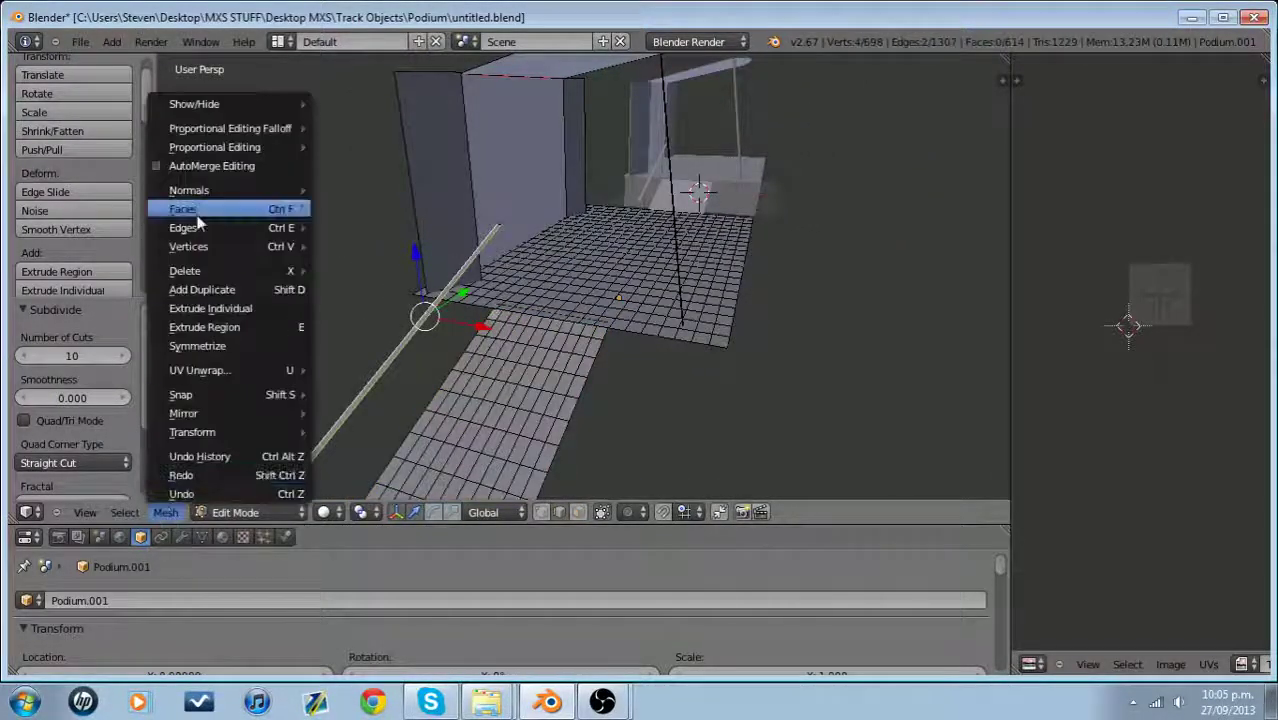
mouse_move(224, 229)
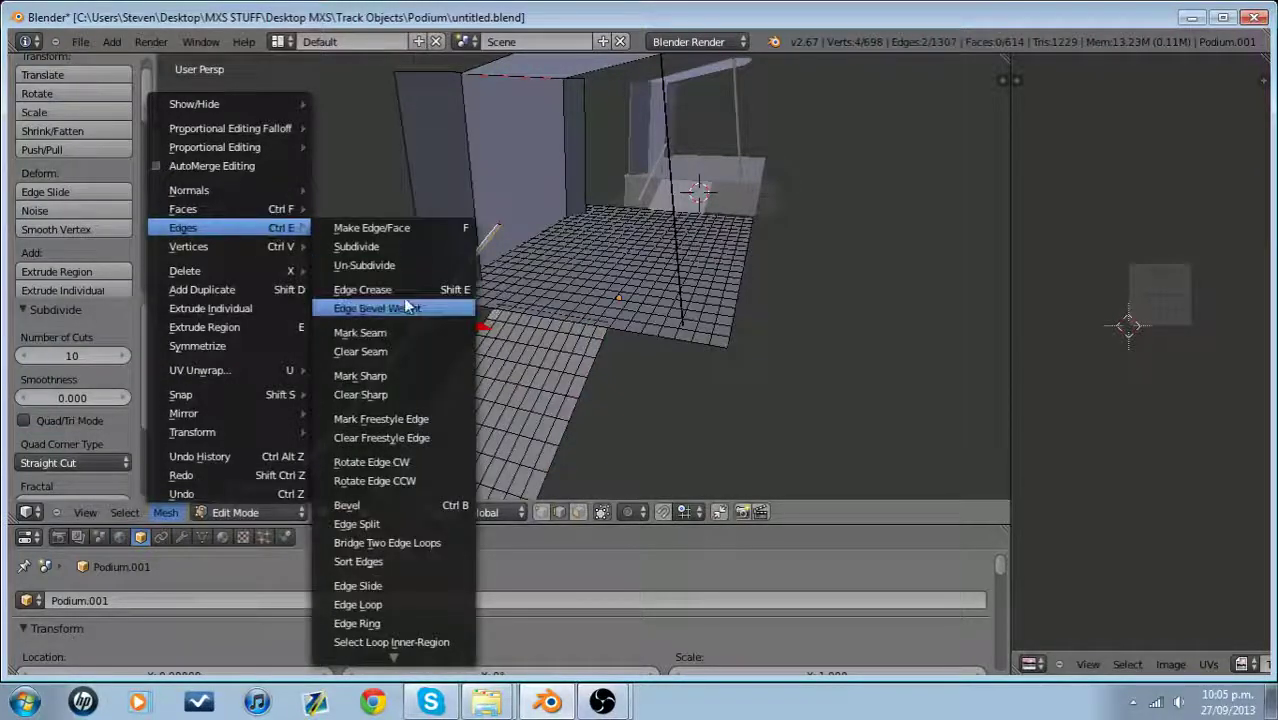
left_click(386, 249)
left_click(123, 356)
left_click(123, 356)
left_click(123, 356)
left_click(123, 356)
left_click(123, 356)
Select the two long edges of the vertical pole at the stage's front corner and subdivide them with 6 cuts
middle_click_drag(257, 314, 401, 185)
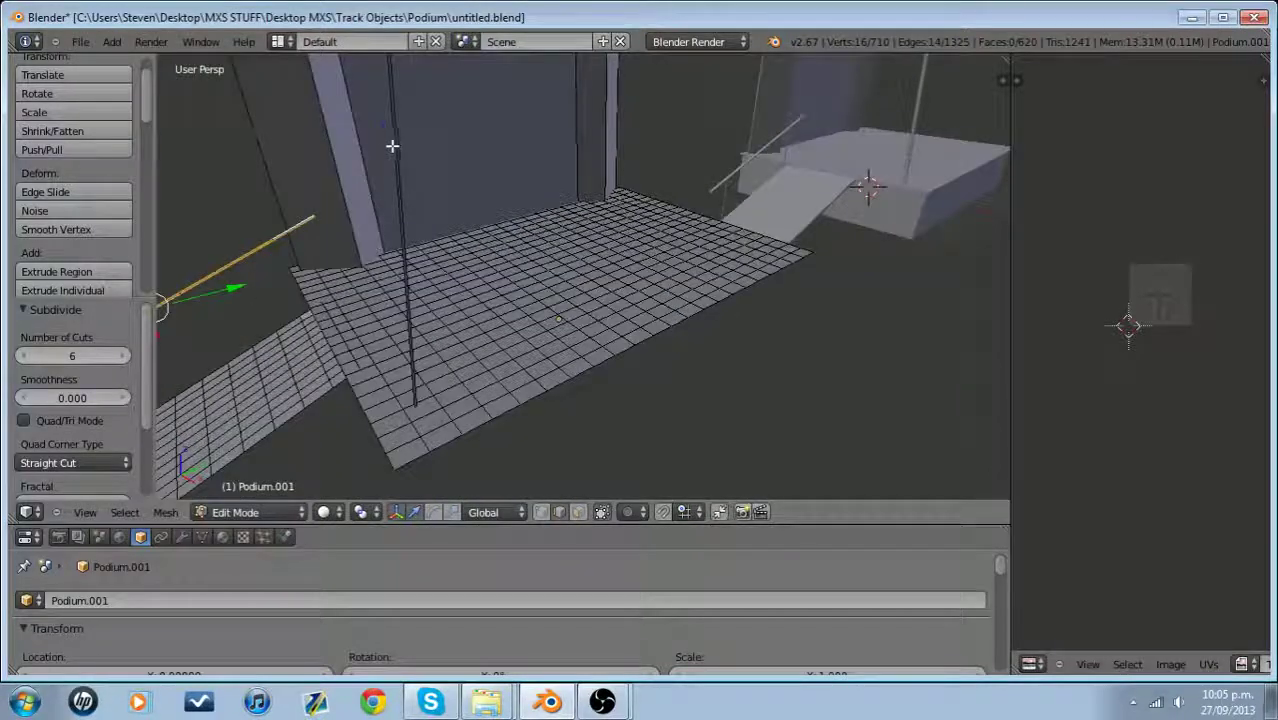
right_click(392, 146)
right_click(397, 142, "shift")
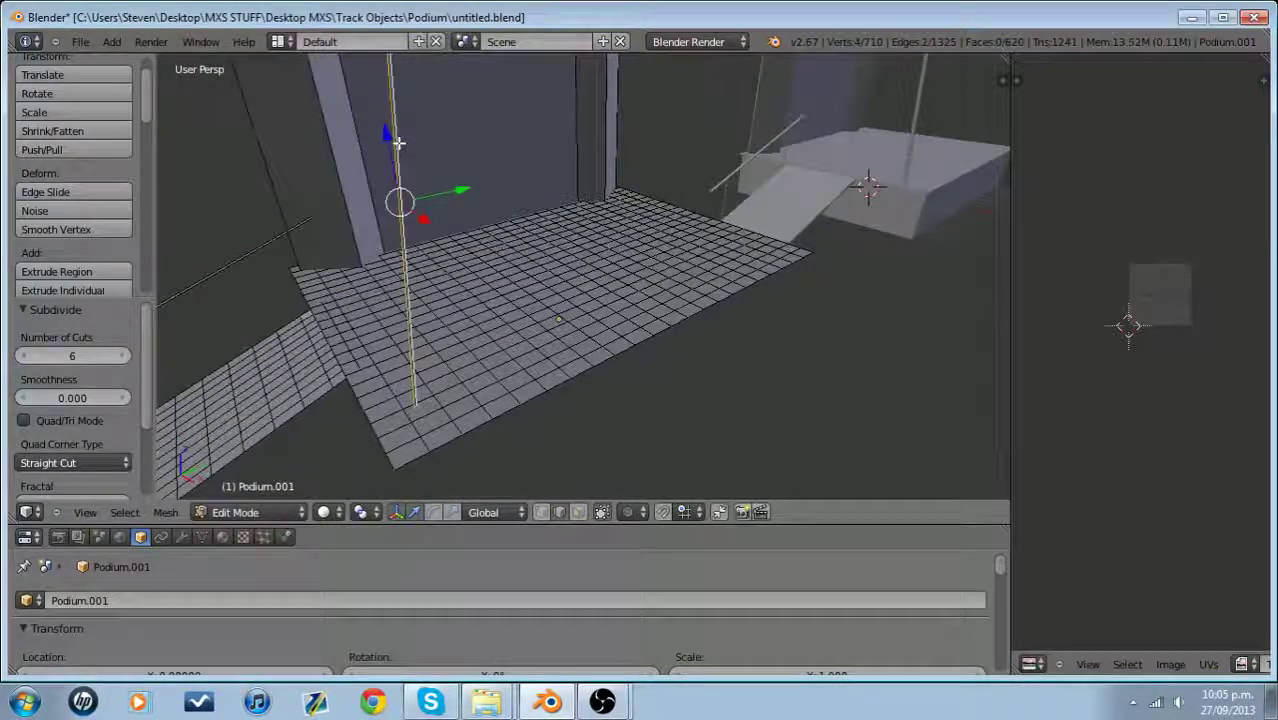
left_click(165, 512)
mouse_move(228, 220)
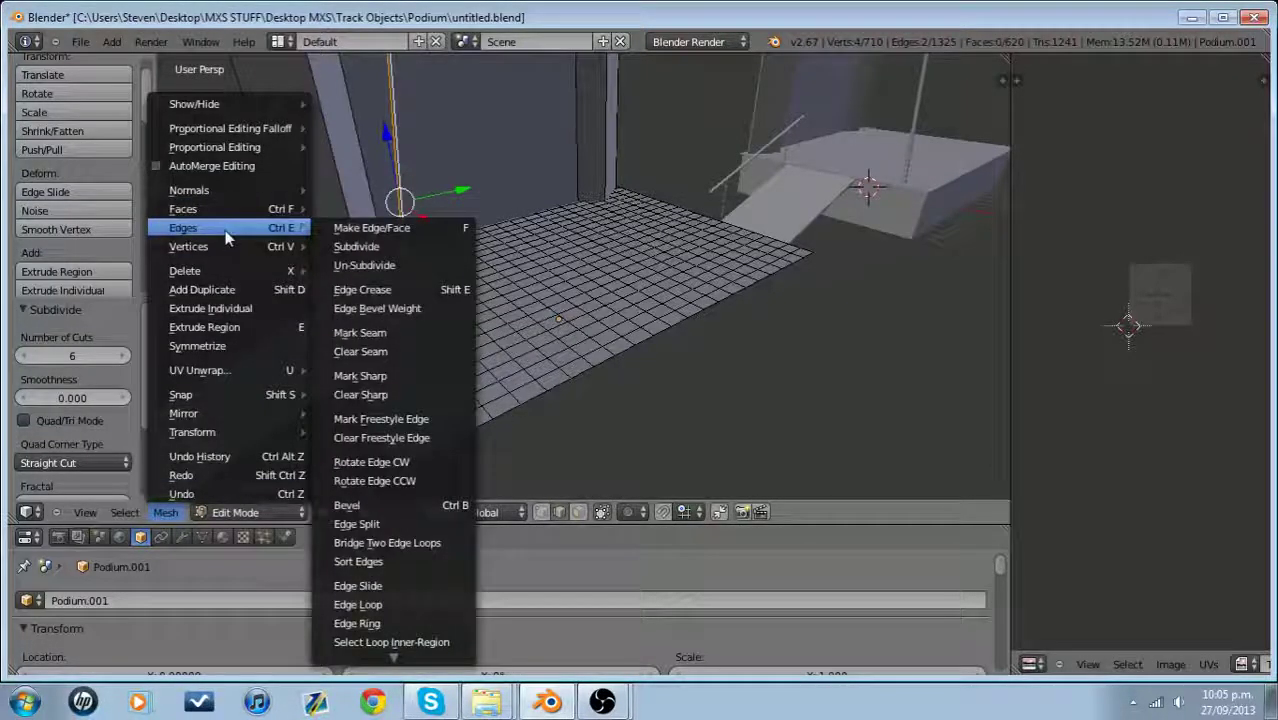
left_click(360, 246)
left_click(124, 355)
left_click(124, 355)
left_click(124, 355)
left_click(124, 355)
left_click(124, 355)
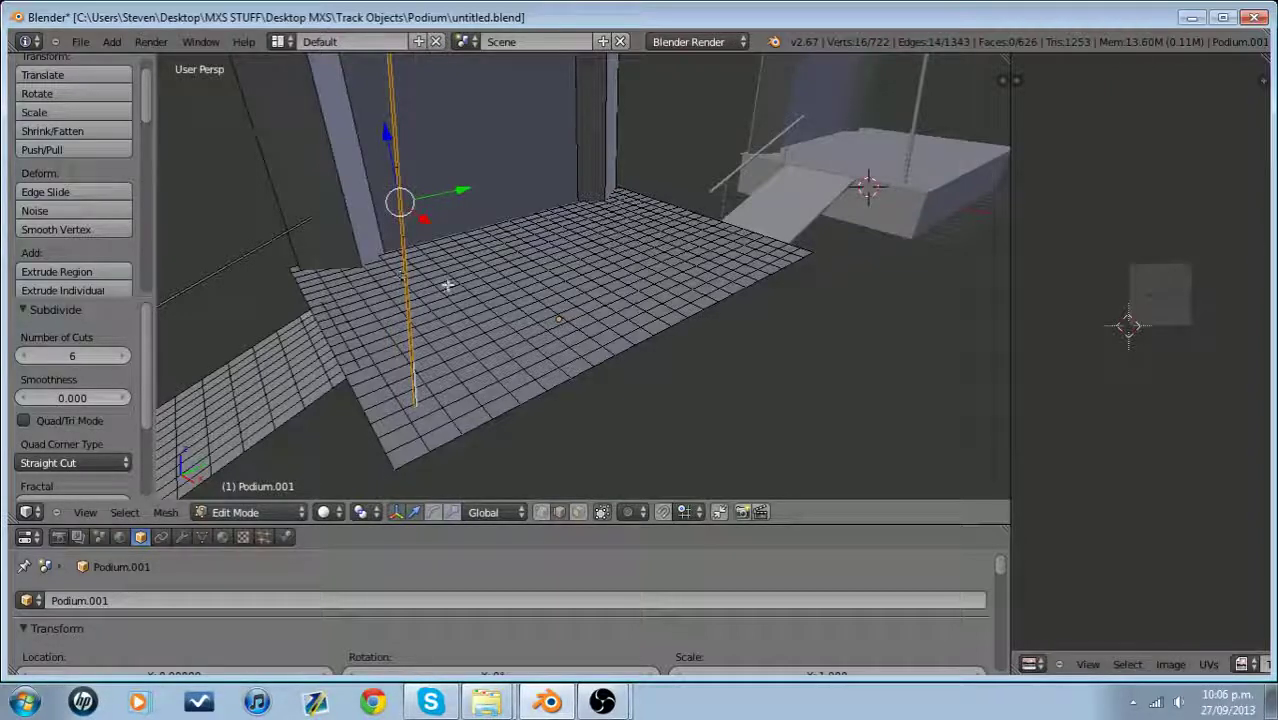
Using face selection, select the back wall face and the two adjoining panel faces at each end of it
right_click(512, 320)
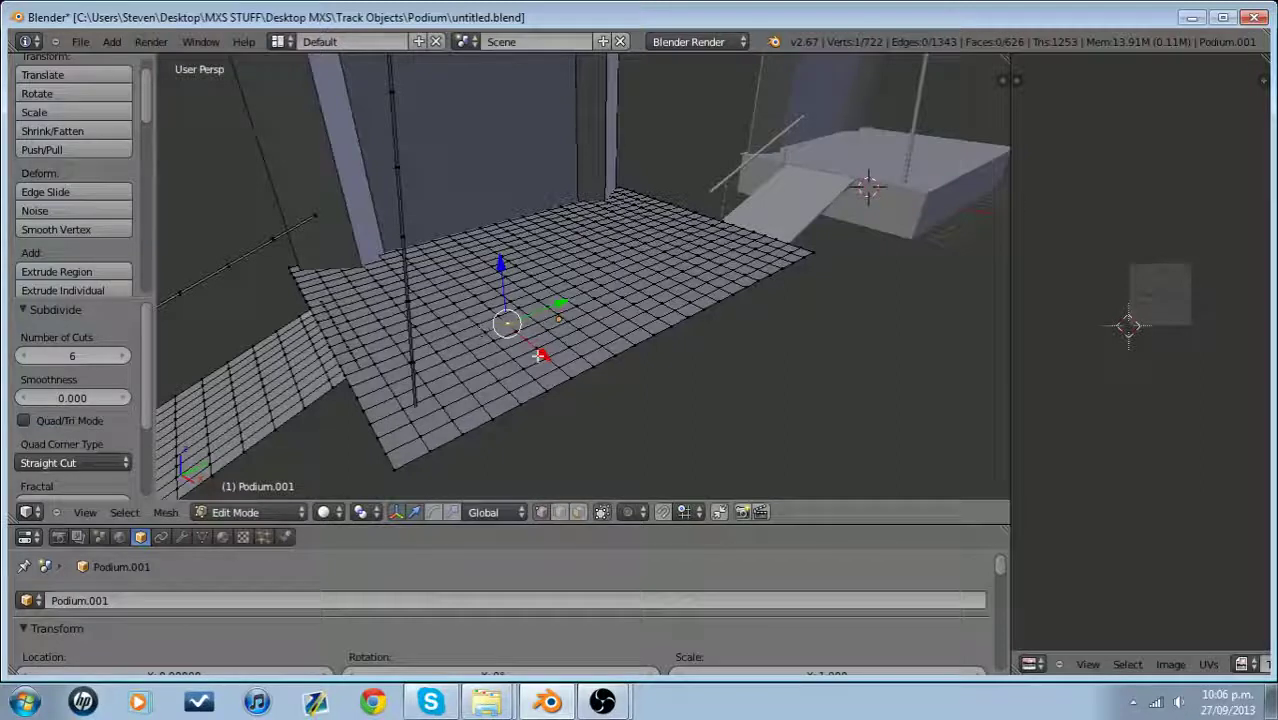
left_click(578, 512)
right_click(472, 166)
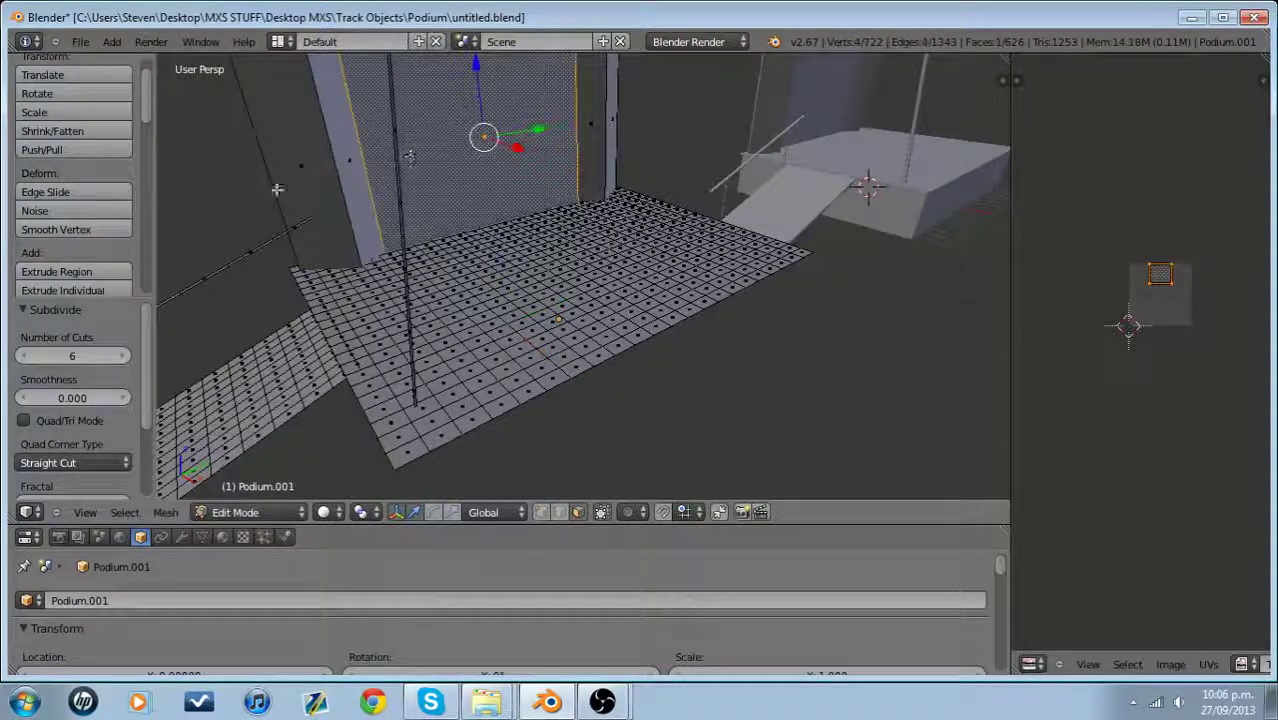
right_click(322, 170, "shift")
right_click(350, 161, "shift")
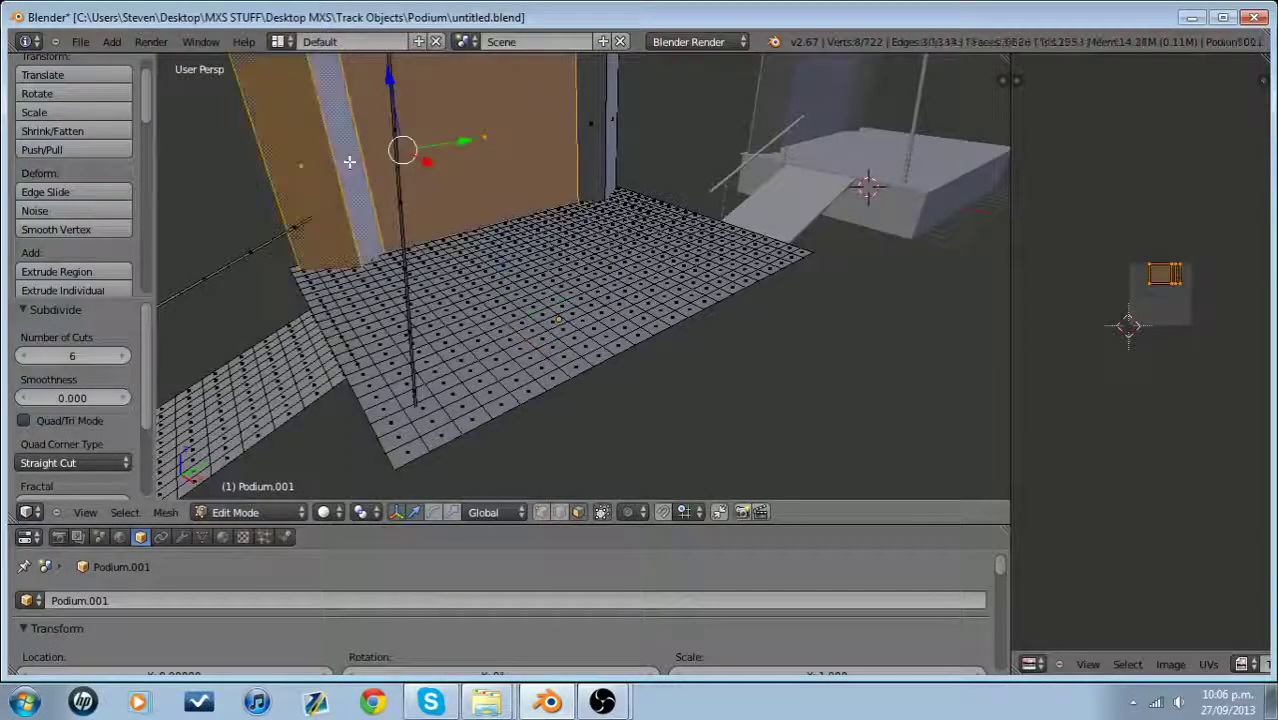
right_click(600, 114, "shift")
right_click(609, 114, "shift")
Add the roof's top face and front edge face to the wall selection and subdivide all of them with 2 cuts
middle_click_drag(562, 123, 556, 203)
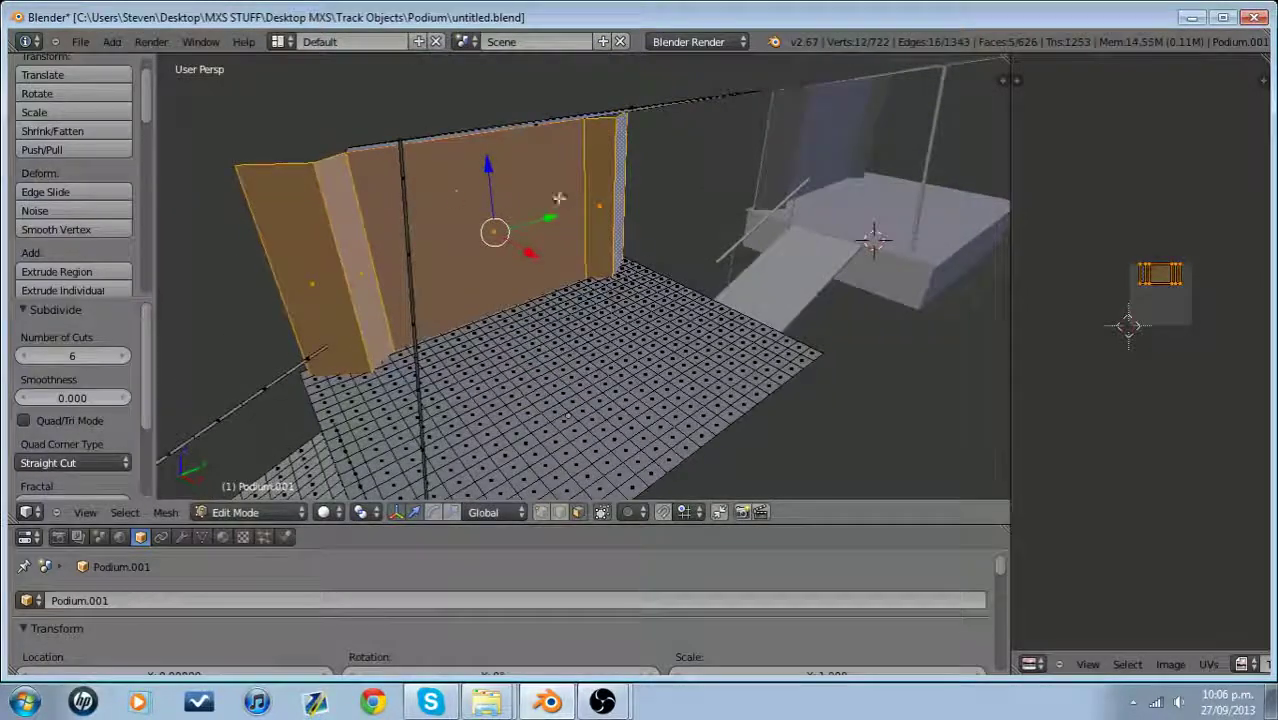
middle_click_drag(456, 205, 461, 209)
key("a")
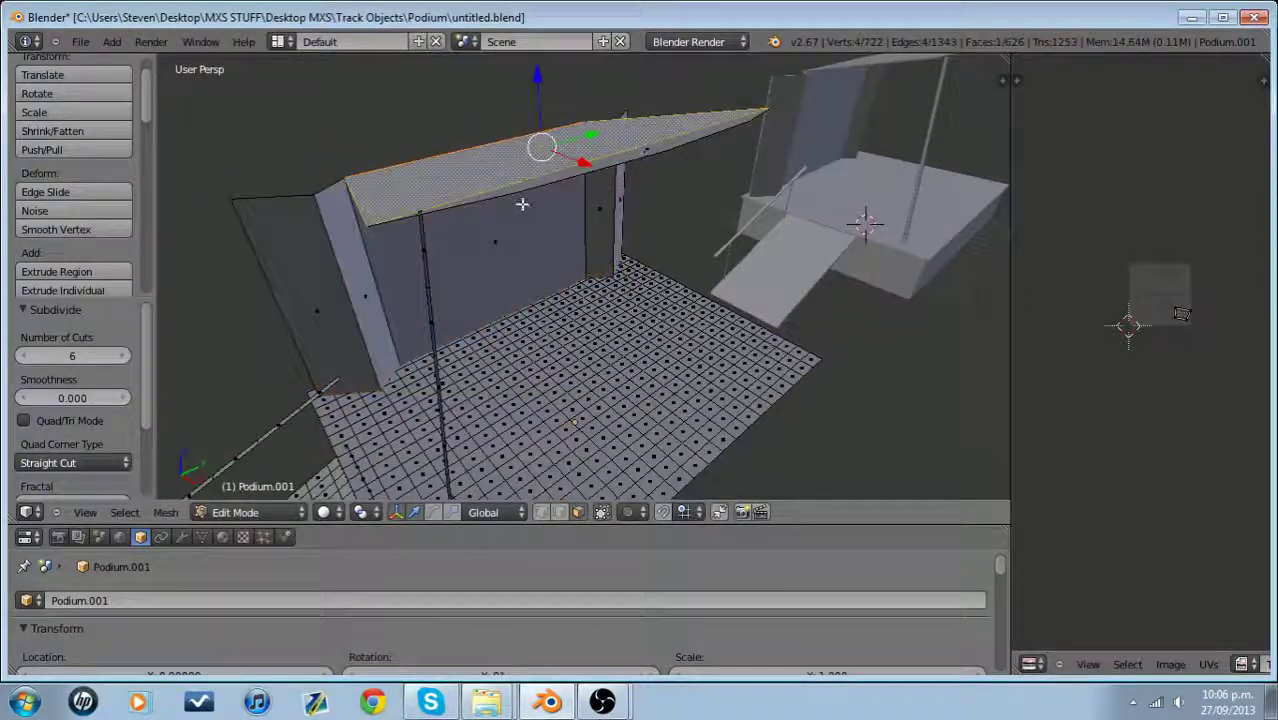
key("ctrl+z")
right_click(537, 140, "shift")
right_click(640, 150, "shift")
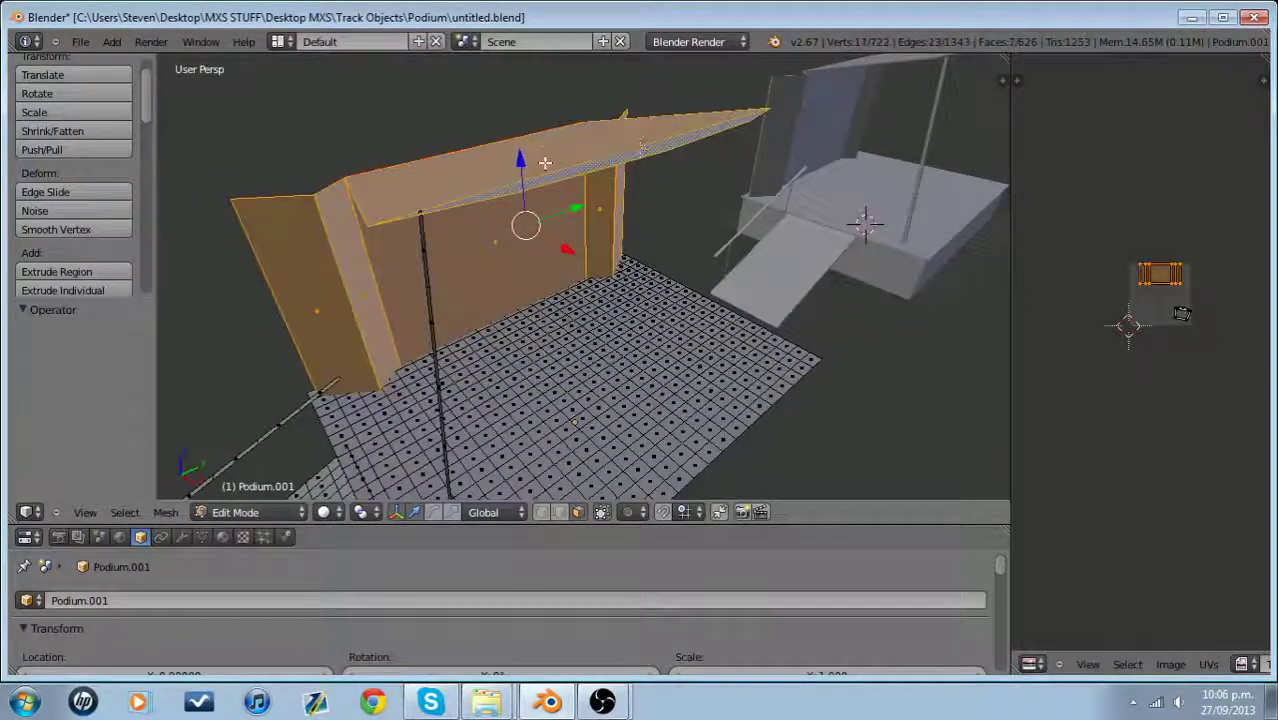
key("ctrl+e")
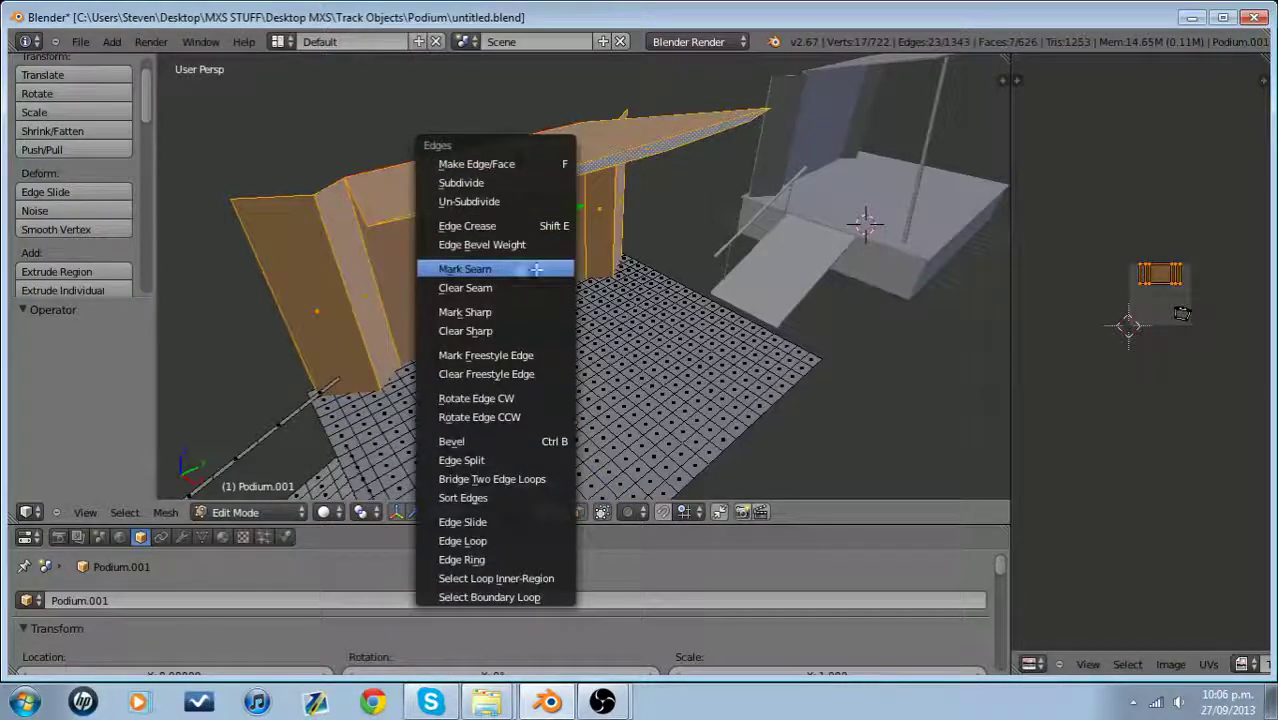
left_click(484, 184)
left_click(124, 356)
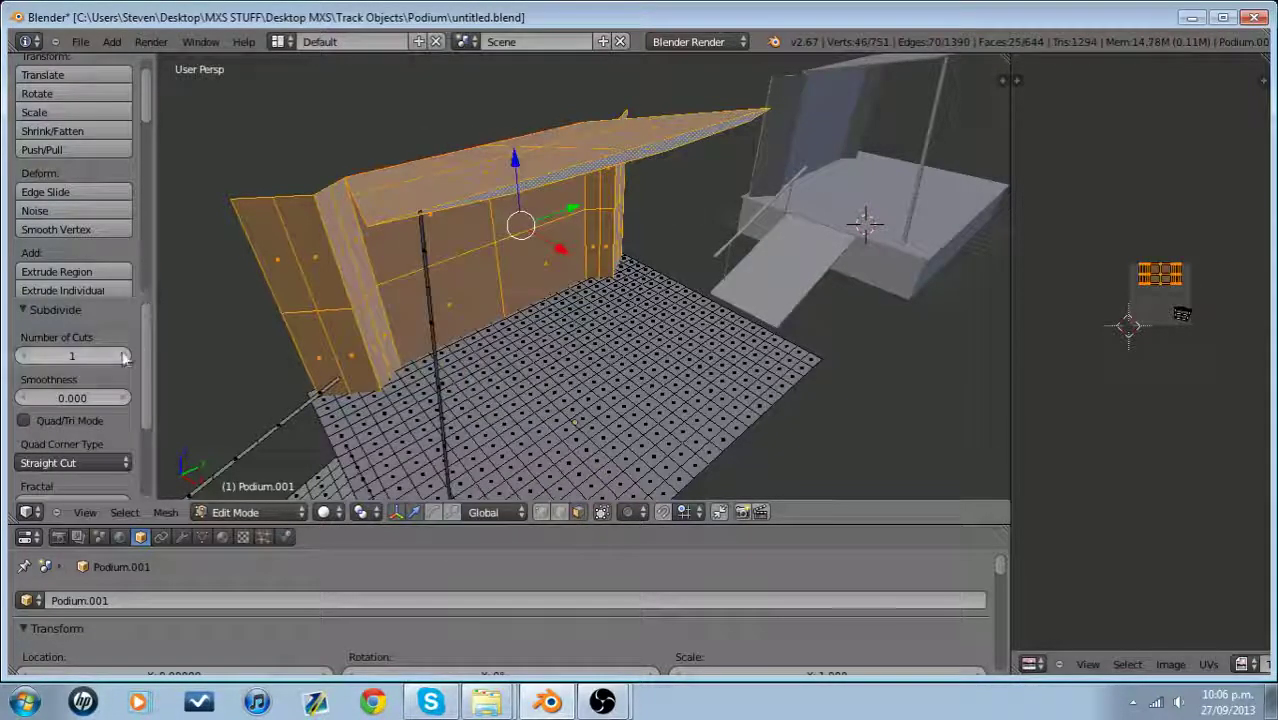
Select all nine faces of the subdivided back wall, leaving out the side panels
middle_click_drag(403, 271, 399, 254)
right_click(428, 178)
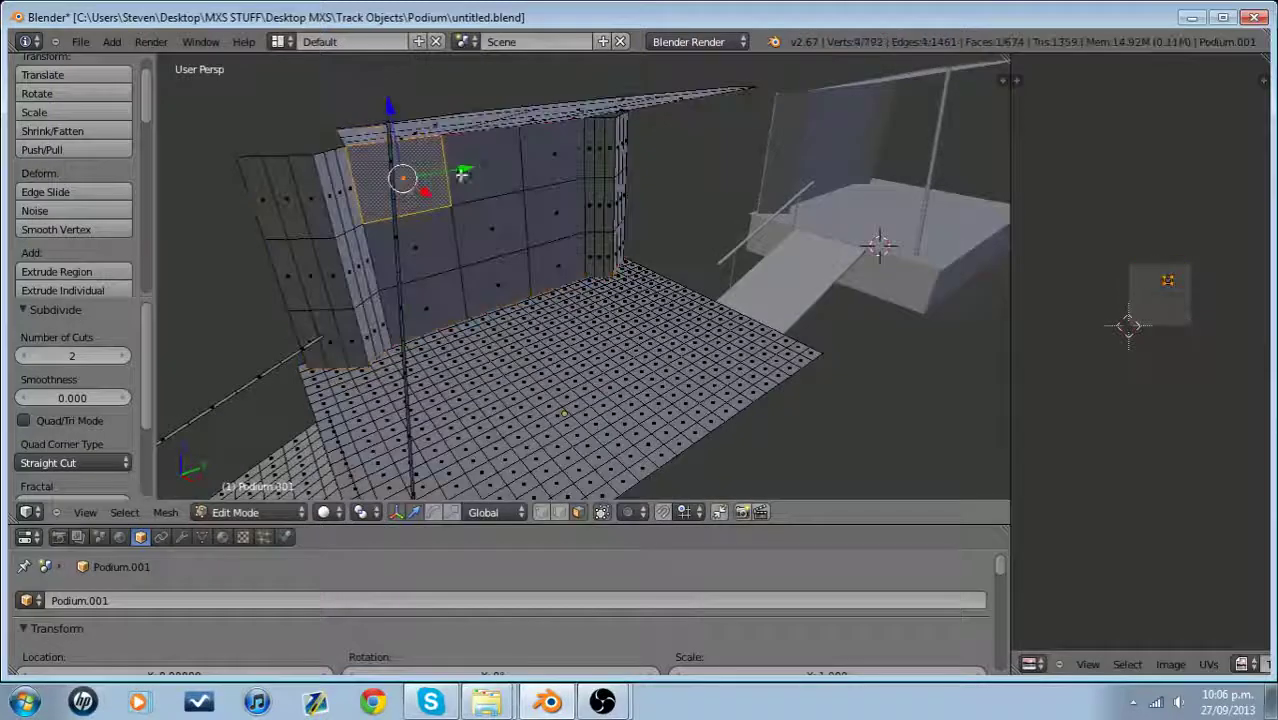
right_click(484, 165)
right_click(553, 158)
right_click(416, 165, "shift")
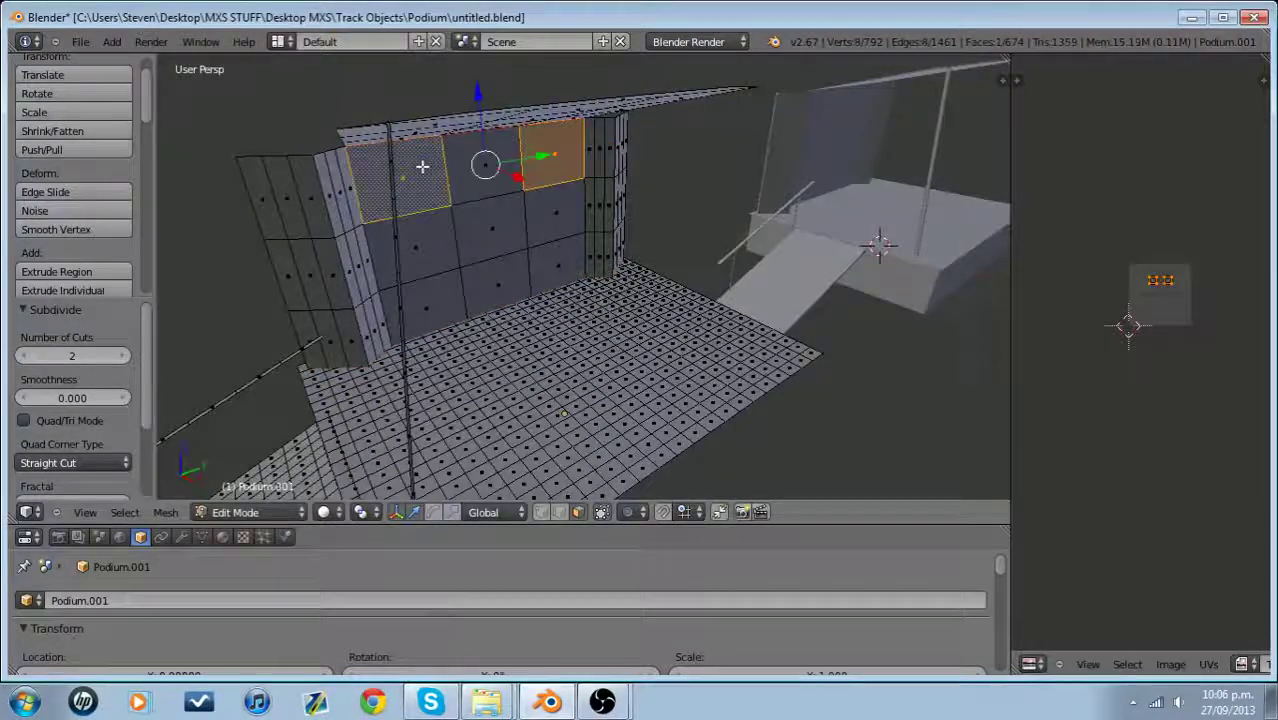
right_click(498, 167, "shift")
right_click(437, 233, "shift")
right_click(519, 222, "shift")
right_click(562, 251, "shift")
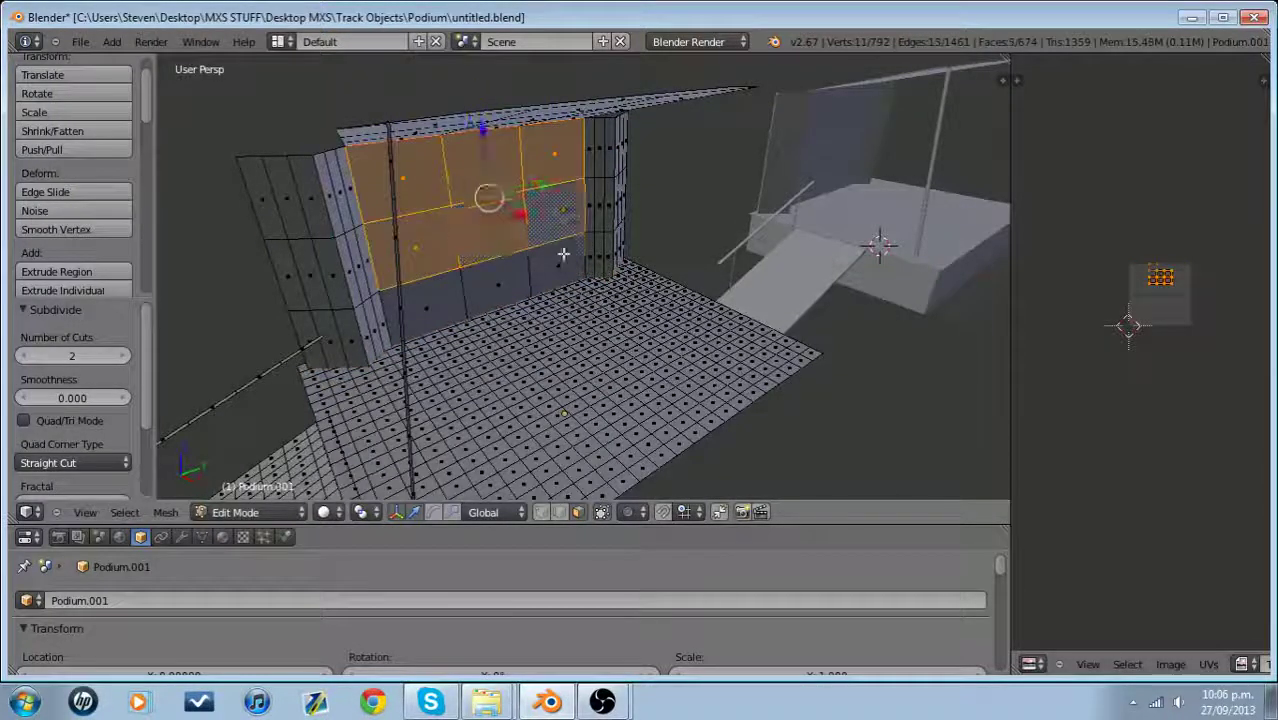
right_click(505, 277, "shift")
right_click(428, 297, "shift")
middle_click_drag(428, 297, 430, 255)
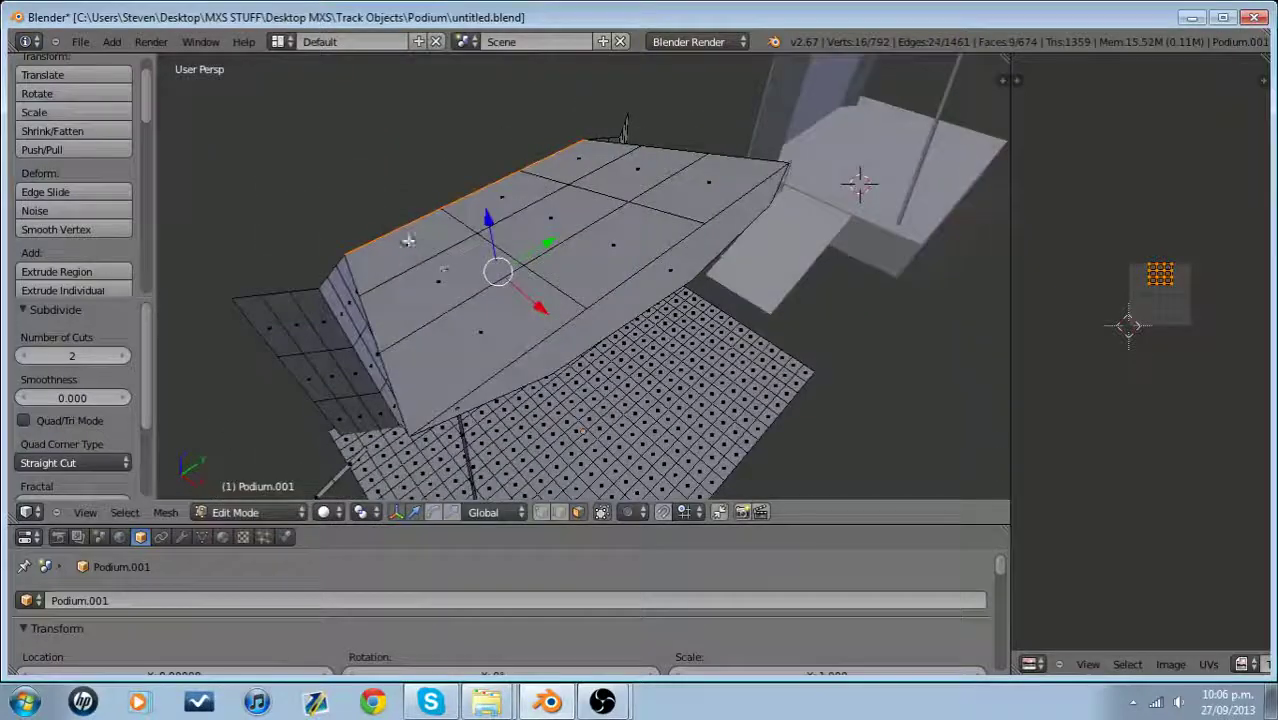
Add the nine top faces of the roof to the back wall selection, subdivide them once more, and clear the selection
right_click(409, 250, "shift")
right_click(490, 212, "shift")
right_click(580, 165, "shift")
right_click(636, 172, "shift")
right_click(573, 210, "shift")
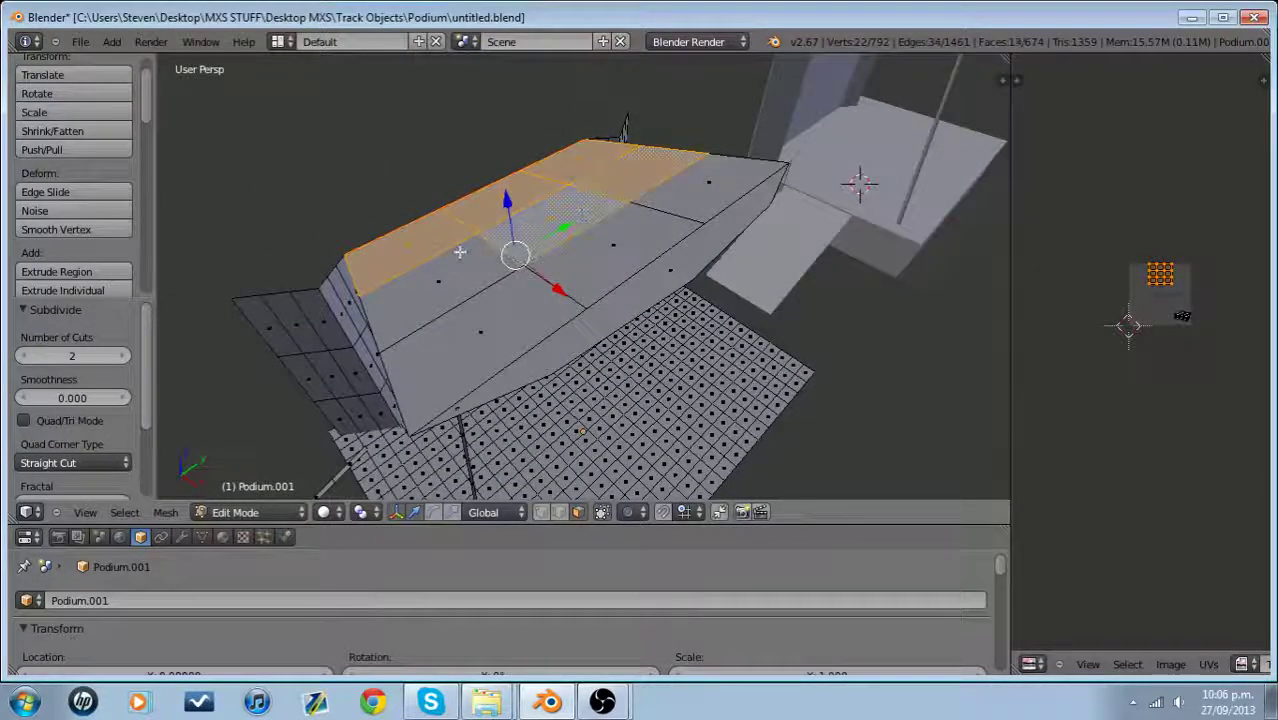
right_click(455, 261, "shift")
right_click(496, 303, "shift")
right_click(630, 248, "shift")
right_click(697, 185, "shift")
right_click(650, 194, "shift")
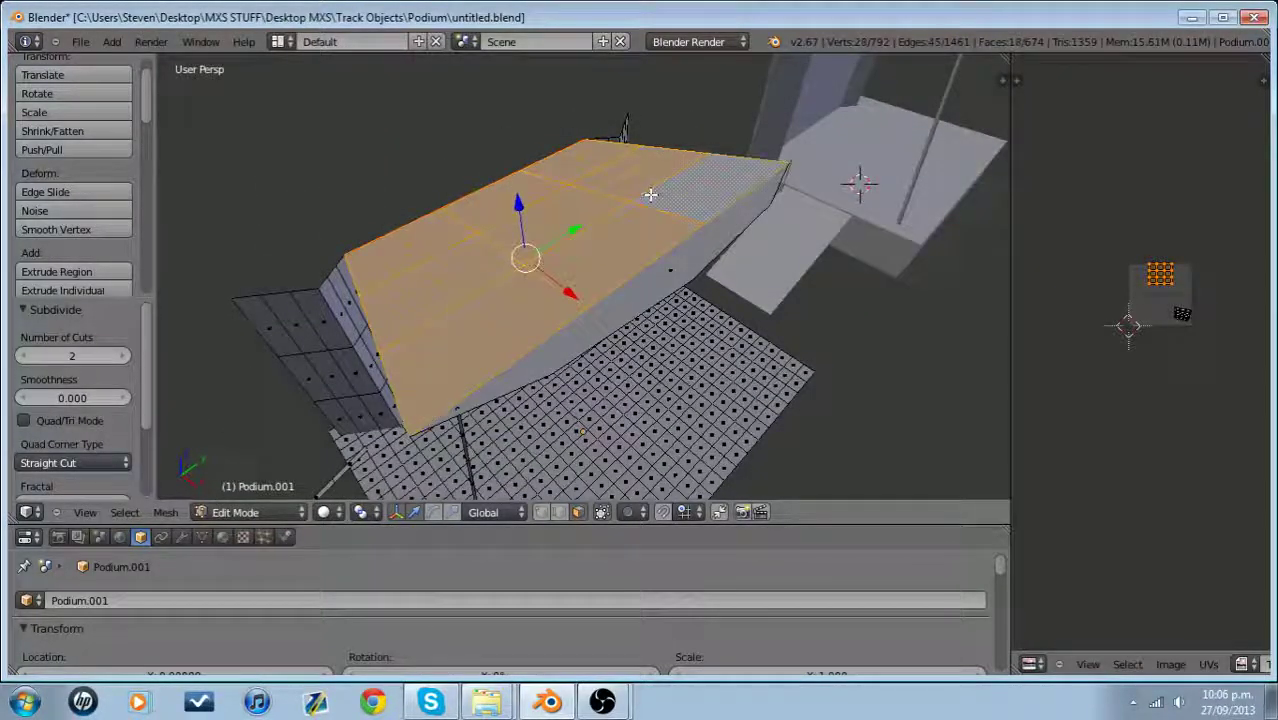
key("w")
left_click(651, 194)
key("a")
middle_click_drag(627, 194, 548, 176)
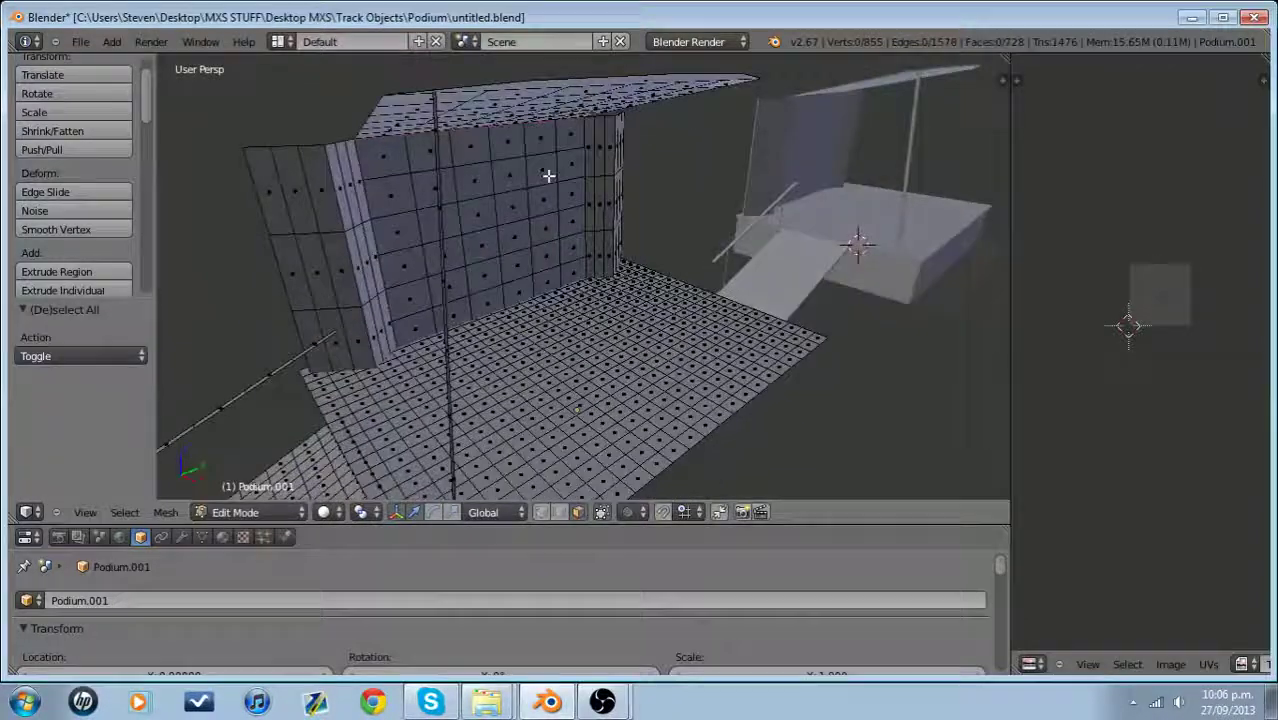
right_click(258, 197)
left_click(559, 513)
key("a")
right_click(264, 204)
right_click(291, 193, "shift")
right_click(311, 188, "shift")
right_click(333, 183, "shift")
right_click(349, 178, "shift")
right_click(362, 182, "shift")
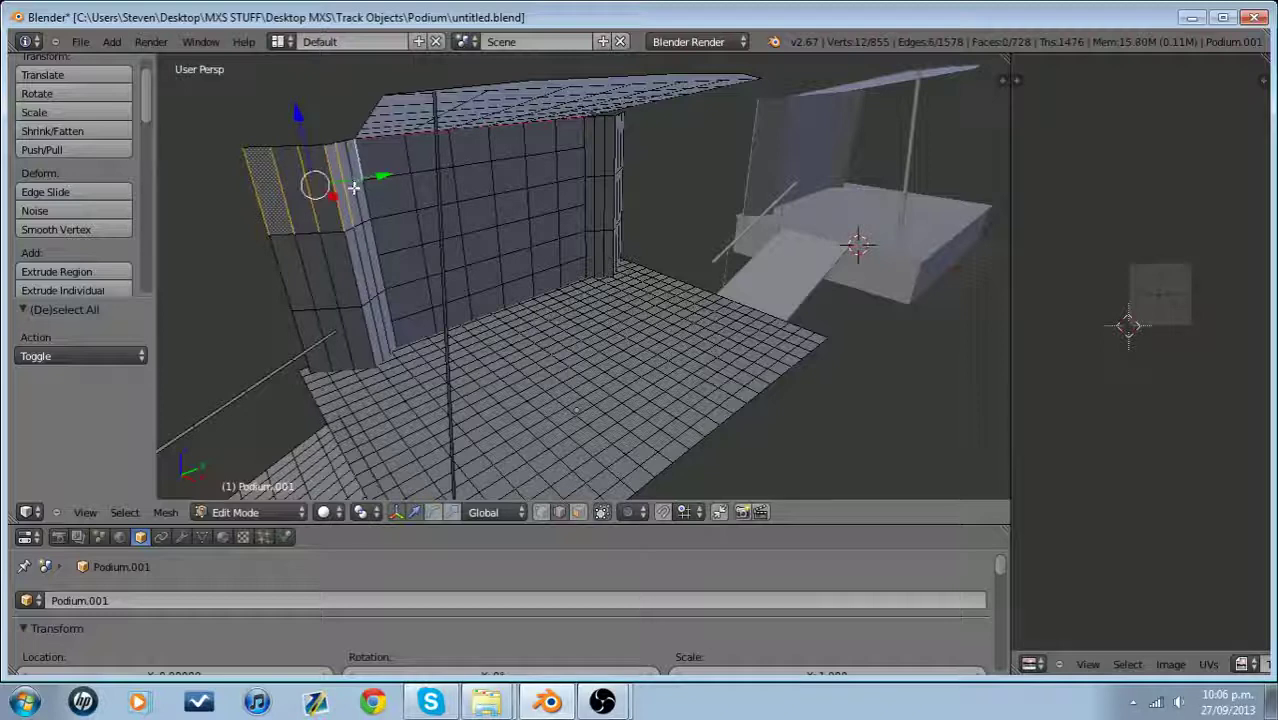
right_click(367, 205, "shift")
right_click(286, 270, "shift")
right_click(334, 262, "shift")
right_click(350, 258, "shift")
right_click(363, 254, "shift")
right_click(364, 254, "shift")
right_click(368, 252, "shift")
right_click(374, 245, "shift")
right_click(379, 267, "shift")
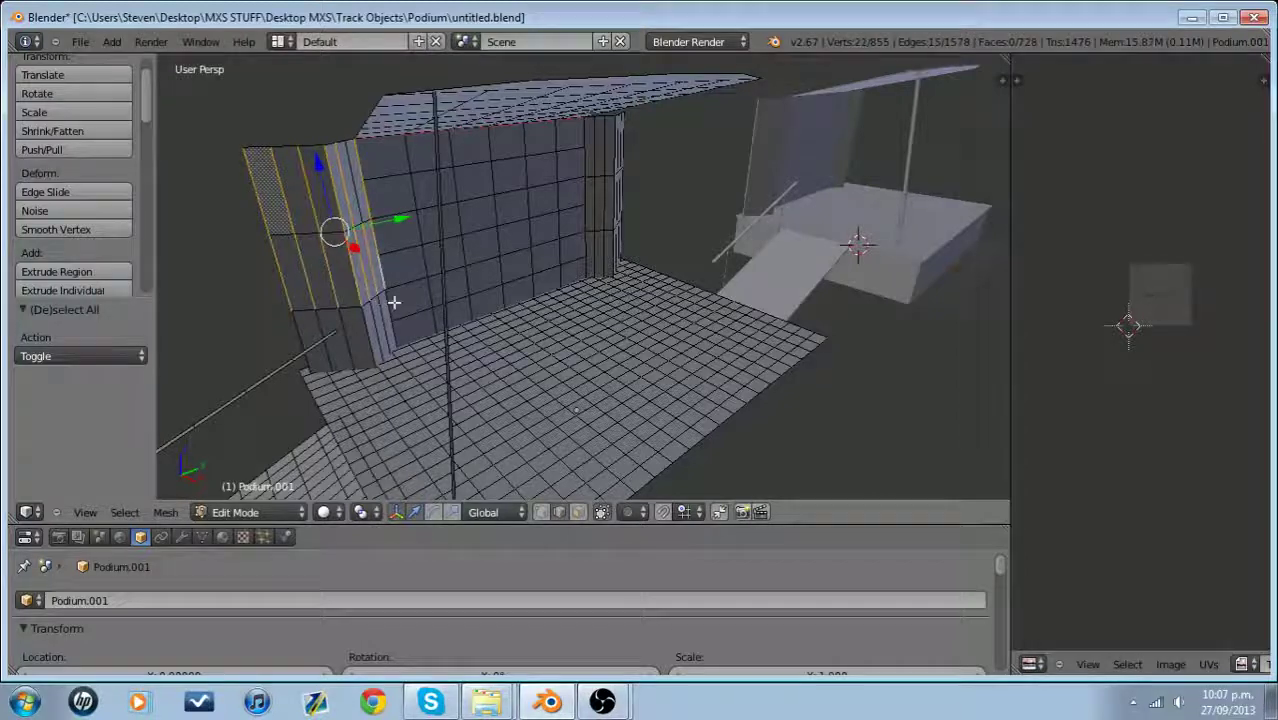
right_click(389, 310, "shift")
right_click(387, 325, "shift")
right_click(380, 335, "shift")
key("a")
middle_click_drag(385, 308, 369, 331)
left_click(579, 512)
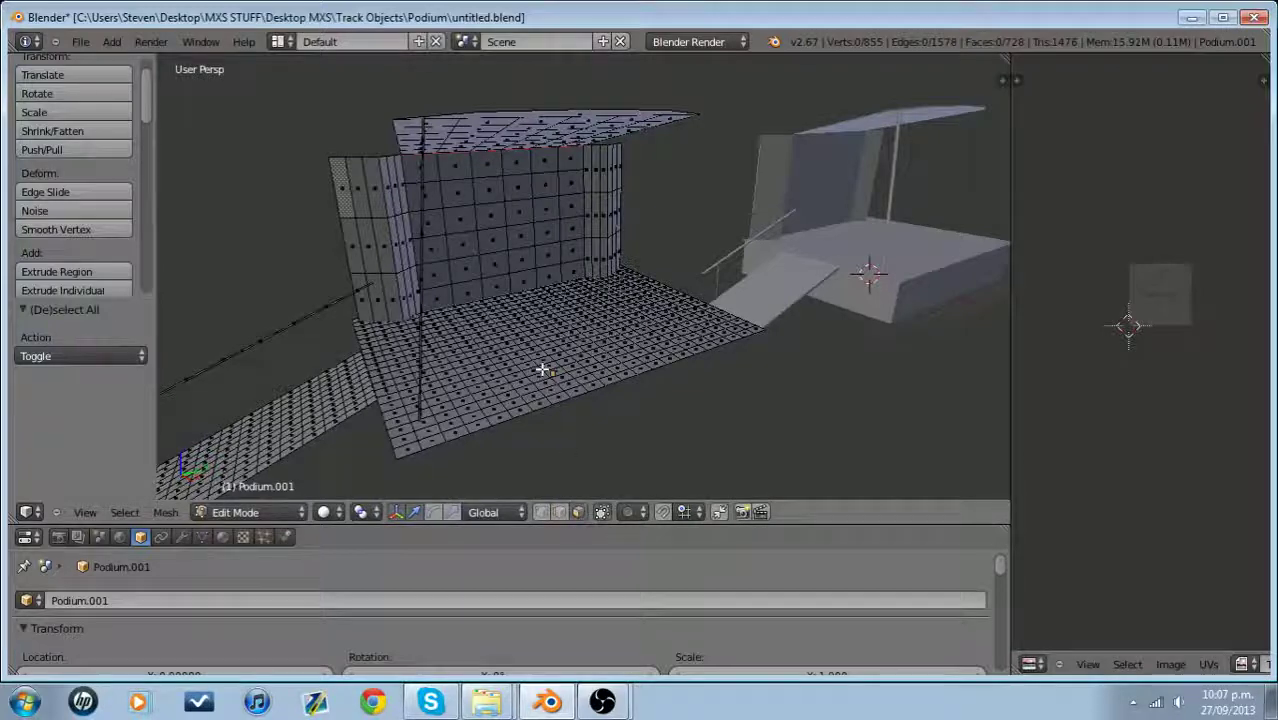
mouse_move(542, 370)
middle_mouse_down()
mouse_move(531, 342)
mouse_move(530, 376)
middle_mouse_up()
Using vertex selection, select the entire stage floor and the ramp as linked geometry
left_click(540, 512)
scroll(534, 357, "up", 3)
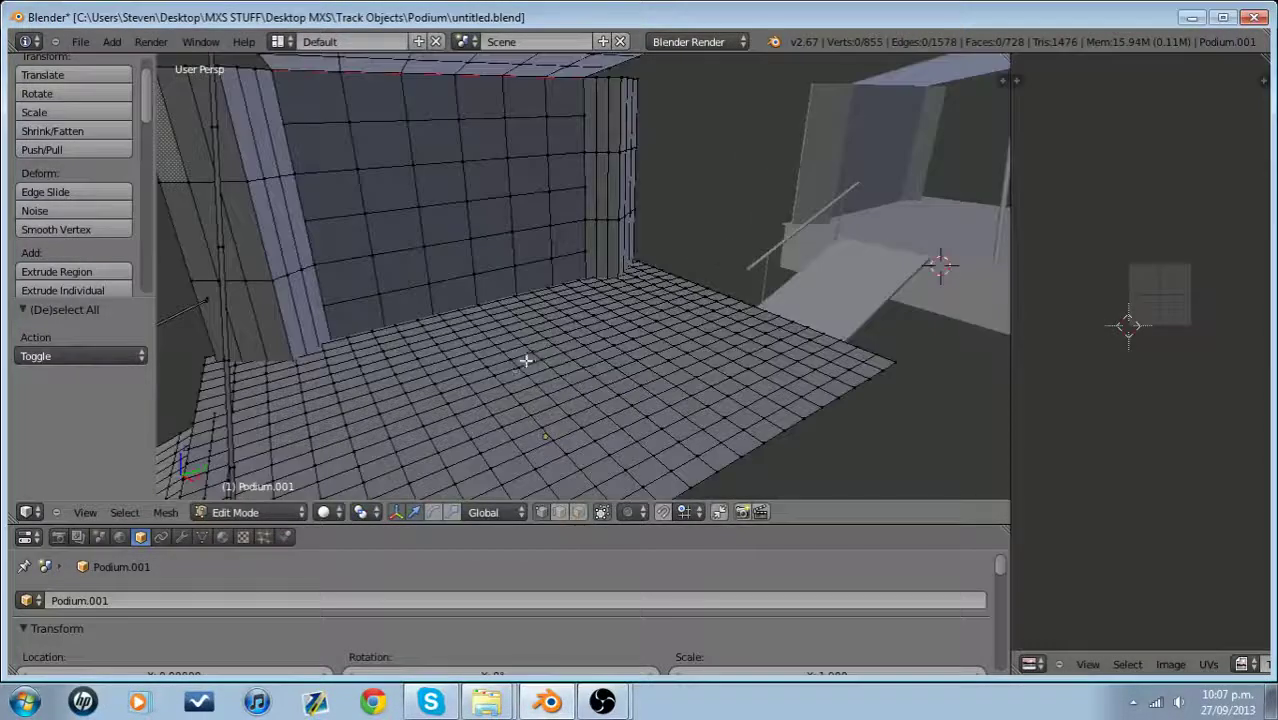
right_click(529, 415)
middle_click_drag(529, 415, 530, 390)
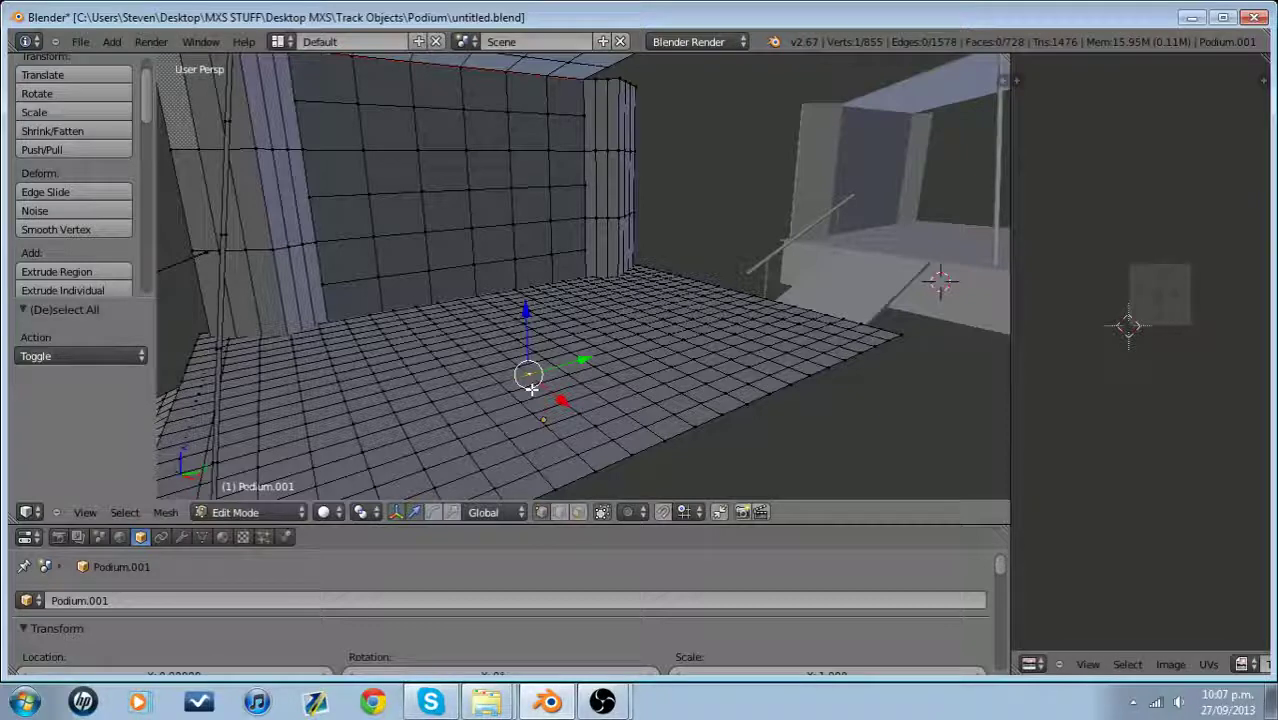
middle_click_drag(530, 388, 533, 342)
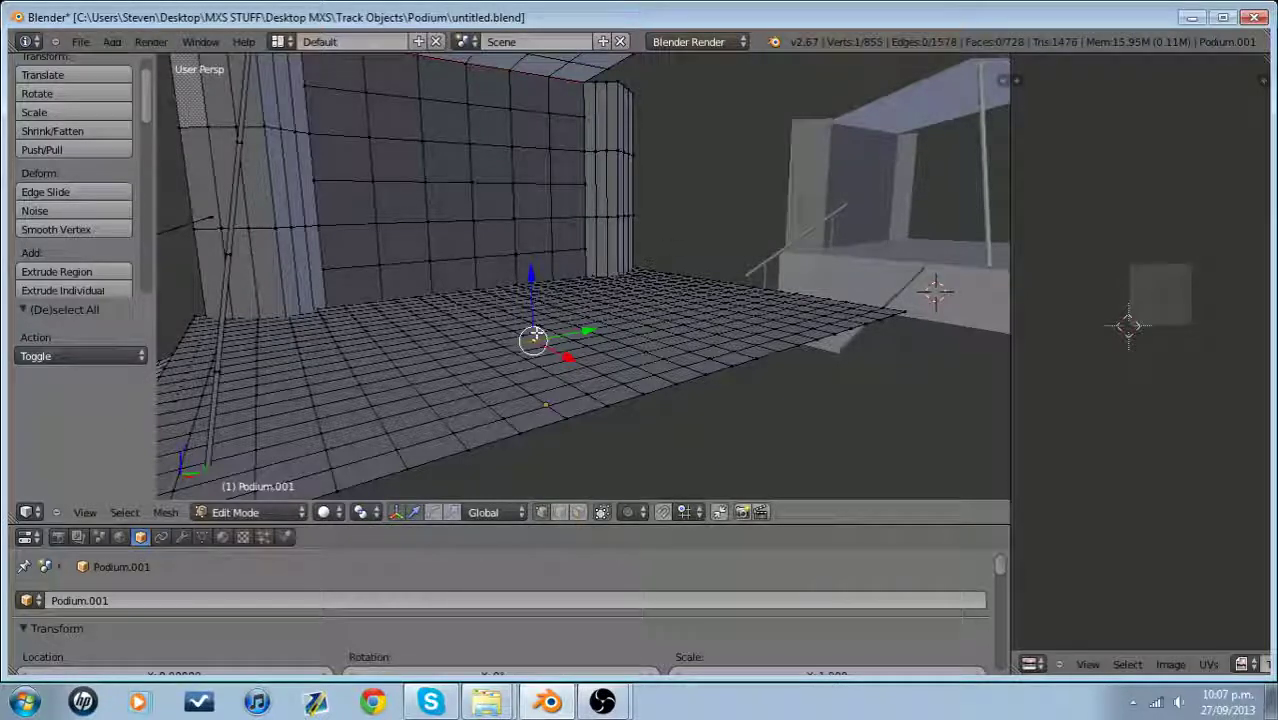
key("l")
middle_click_drag(420, 380, 328, 352)
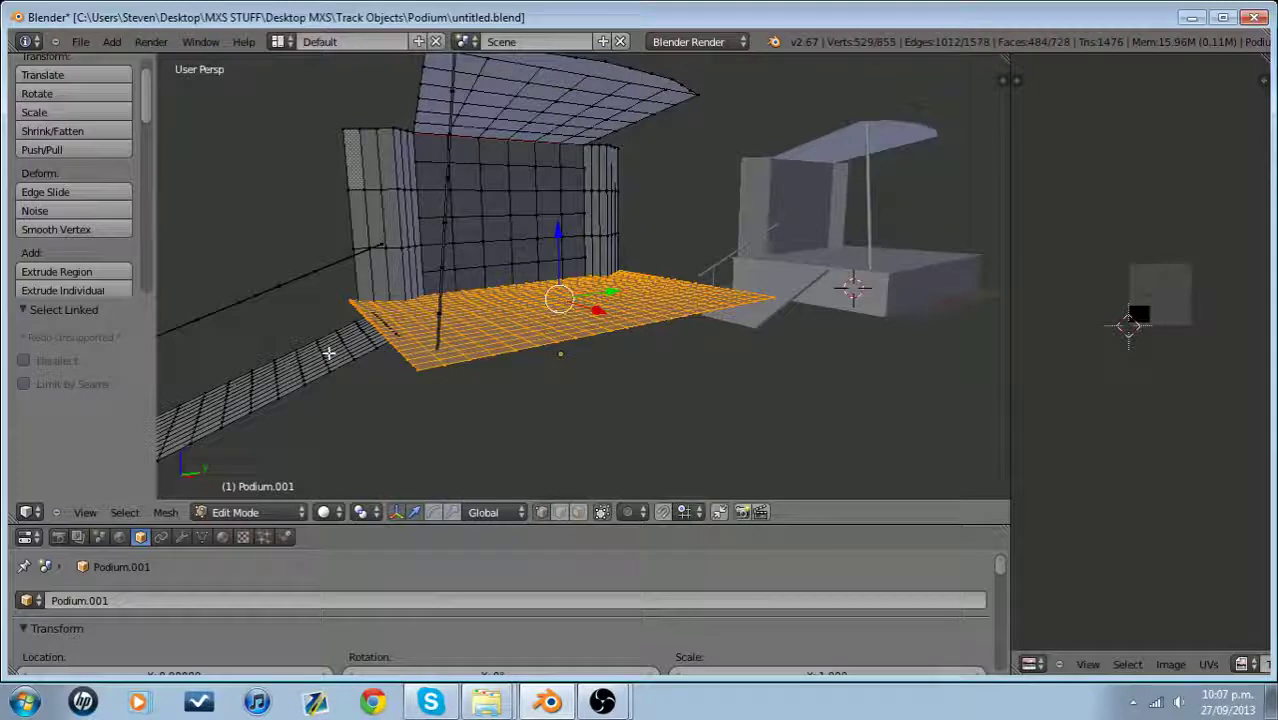
key("l")
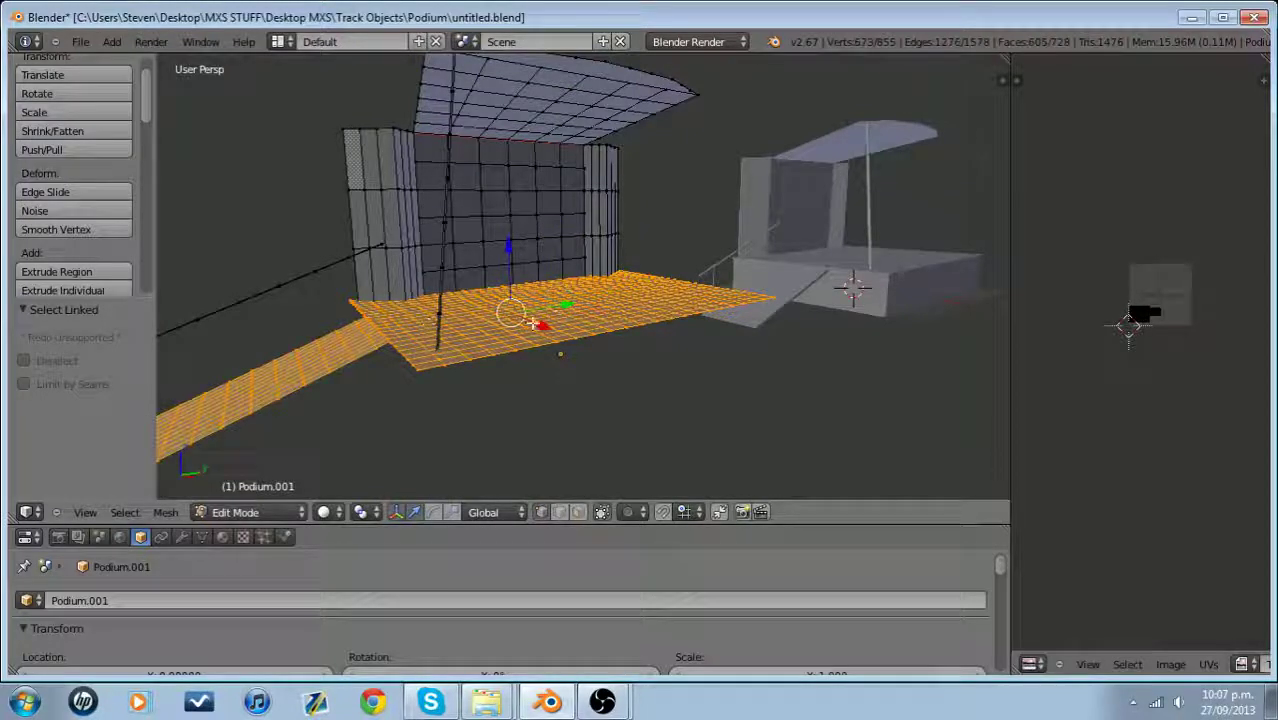
Move the selected floor and ramp by -0.5 along the global Z axis and return to Object Mode
key("g")
type("z")
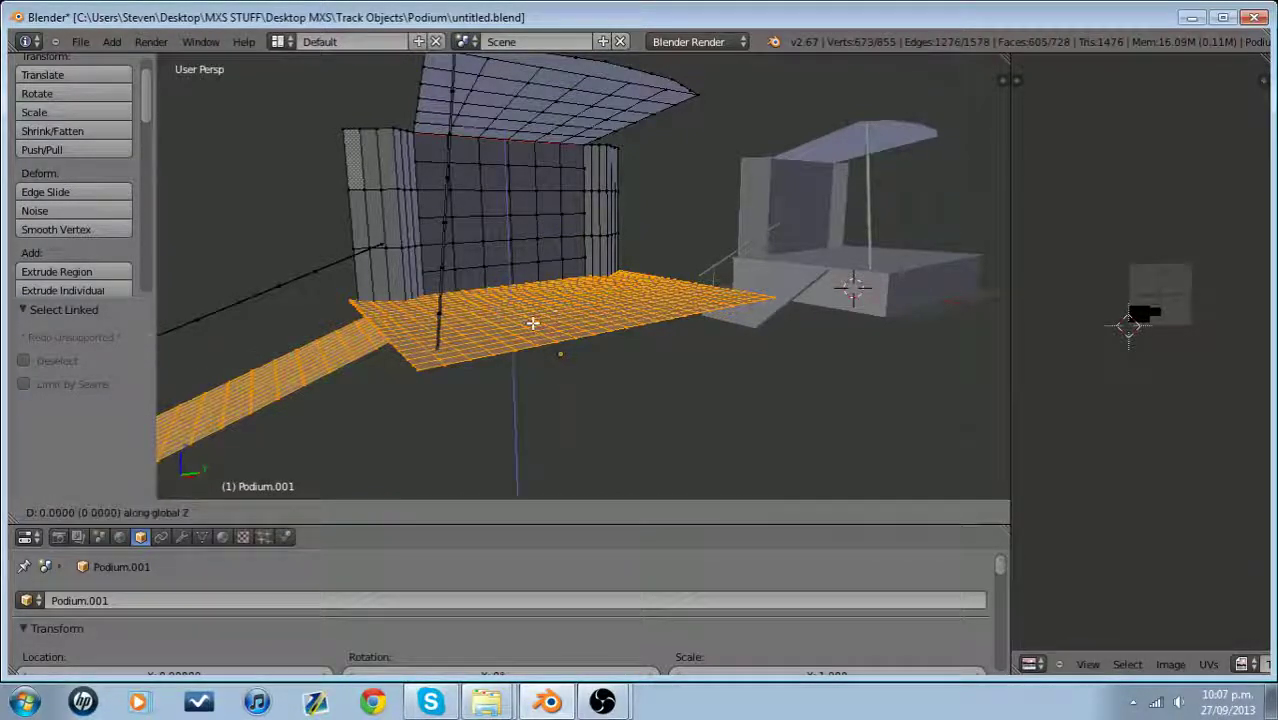
type("-0.5")
key("Return")
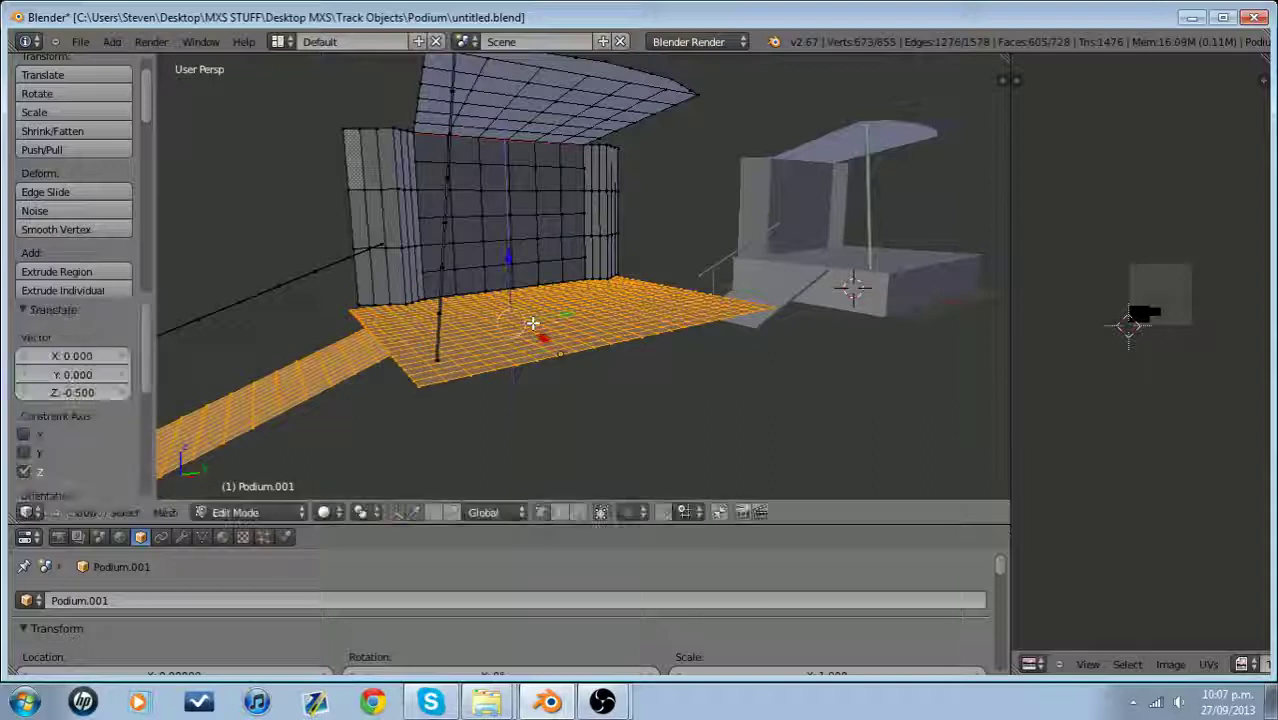
left_click(250, 512)
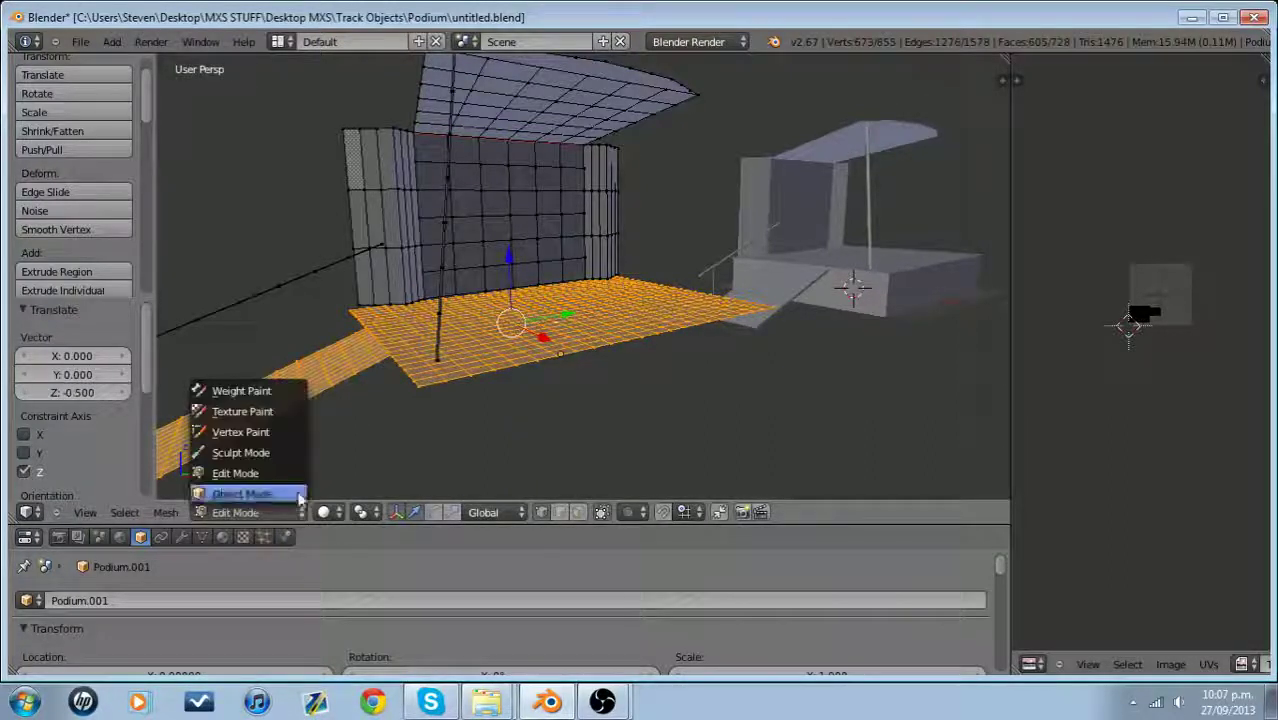
left_click(245, 492)
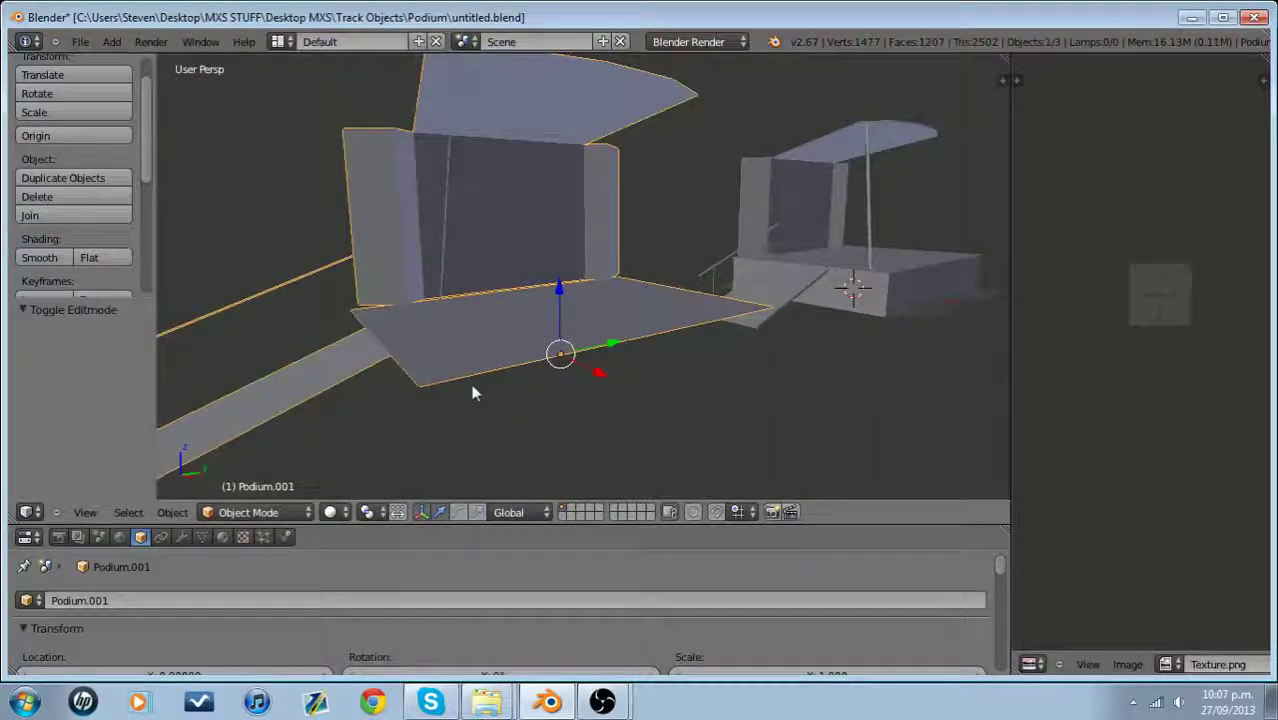
Export the podium copy as an MX Simulator model (.jm) to the Desktop folder under the name Podium
left_click(80, 41)
mouse_move(180, 346)
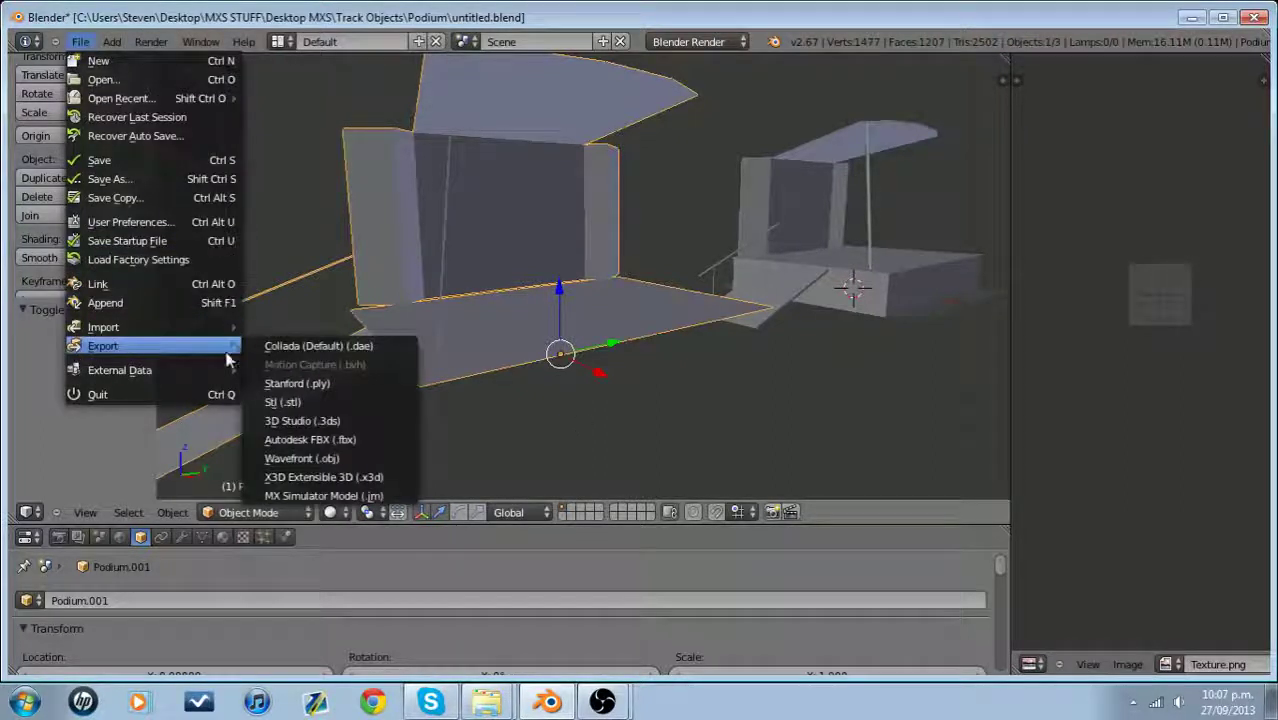
left_click(323, 496)
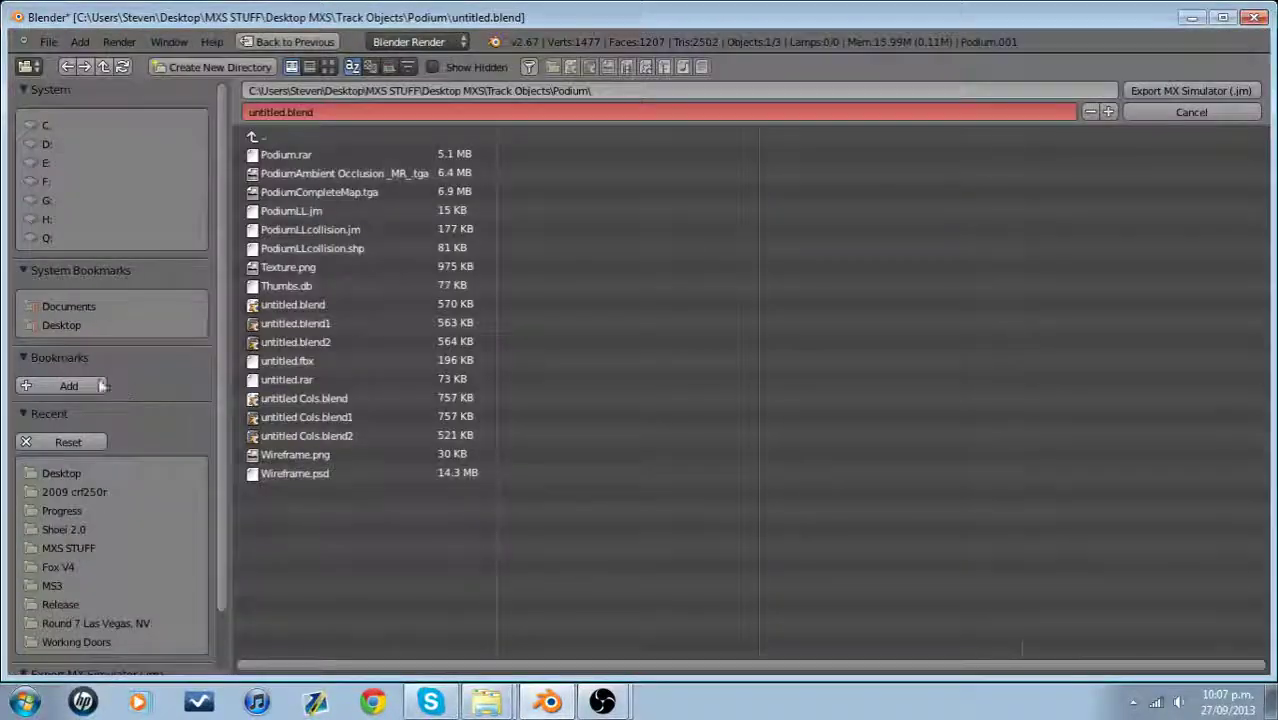
left_click(61, 325)
left_click(340, 111)
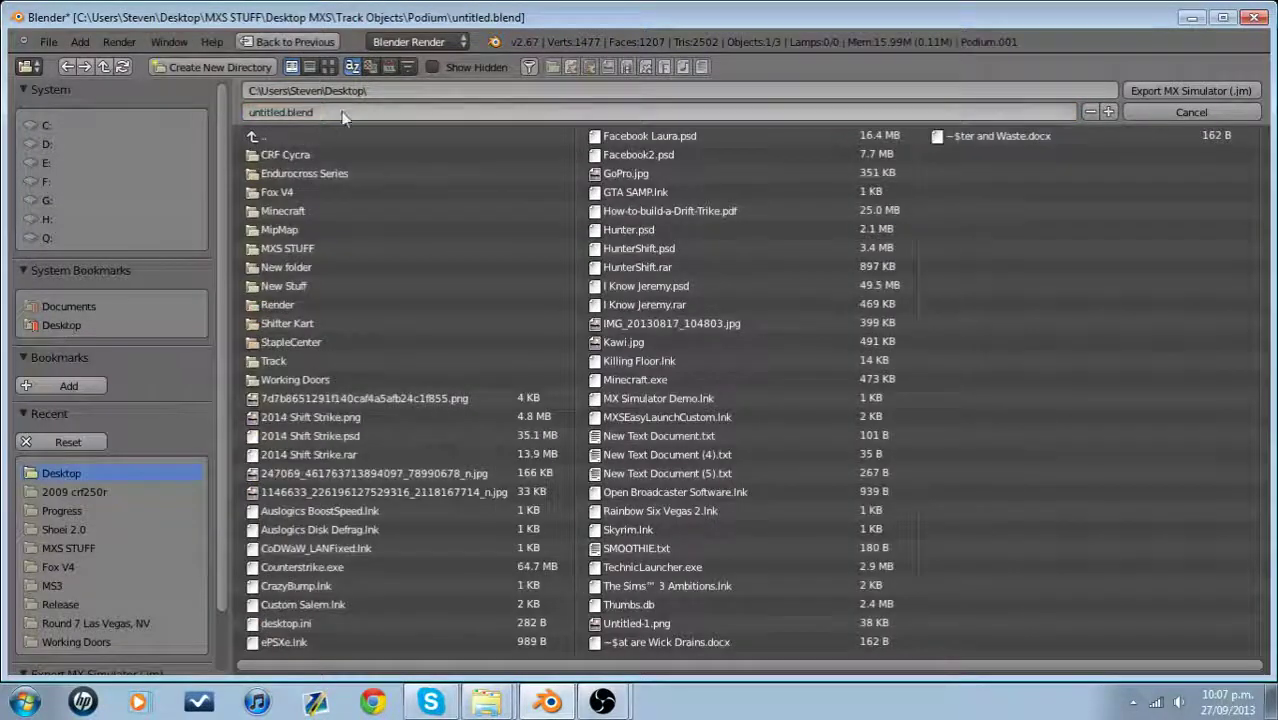
type("g")
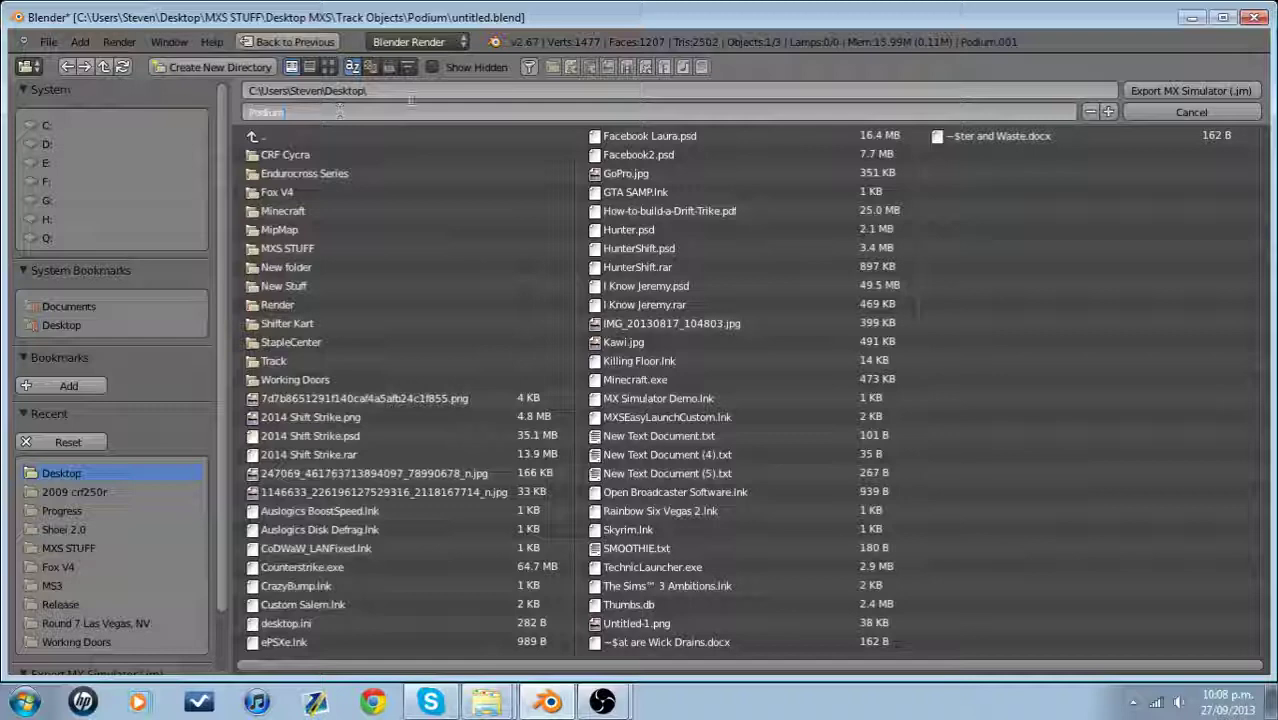
left_click(1219, 94)
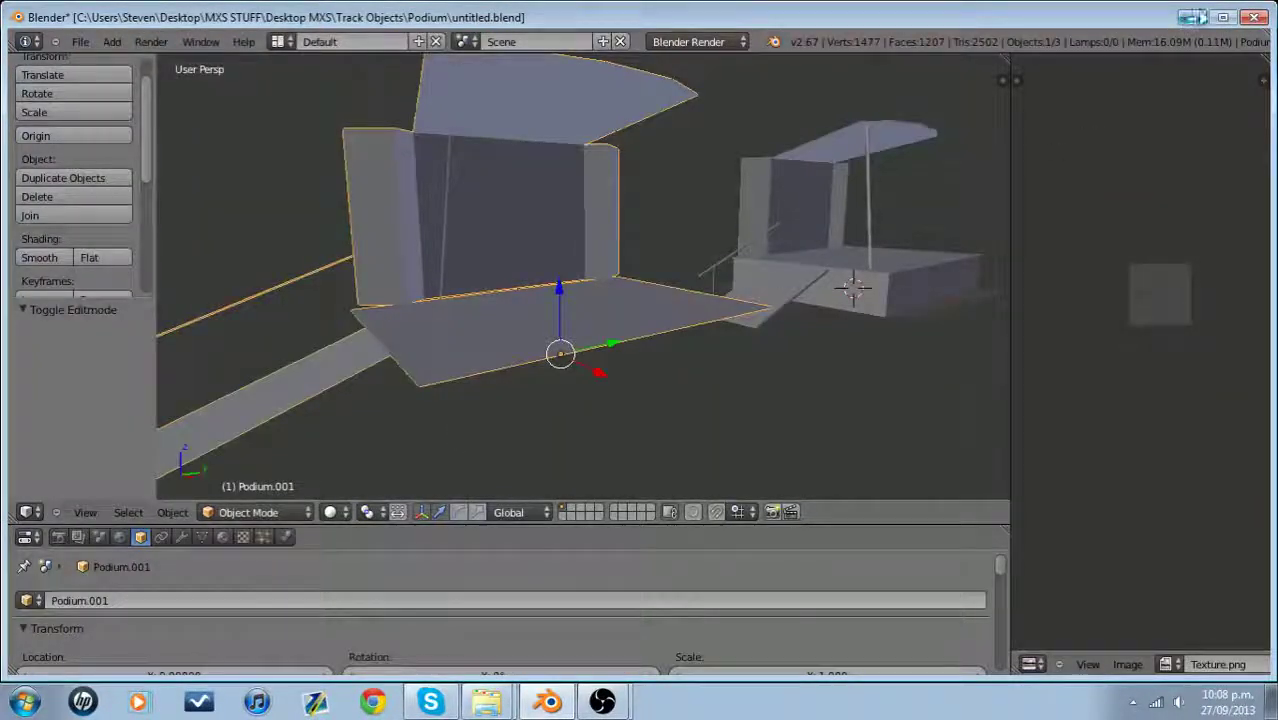
Minimize Blender and Open Broadcaster Software to reveal the desktop, and decline the offered software updates
left_click(1199, 17)
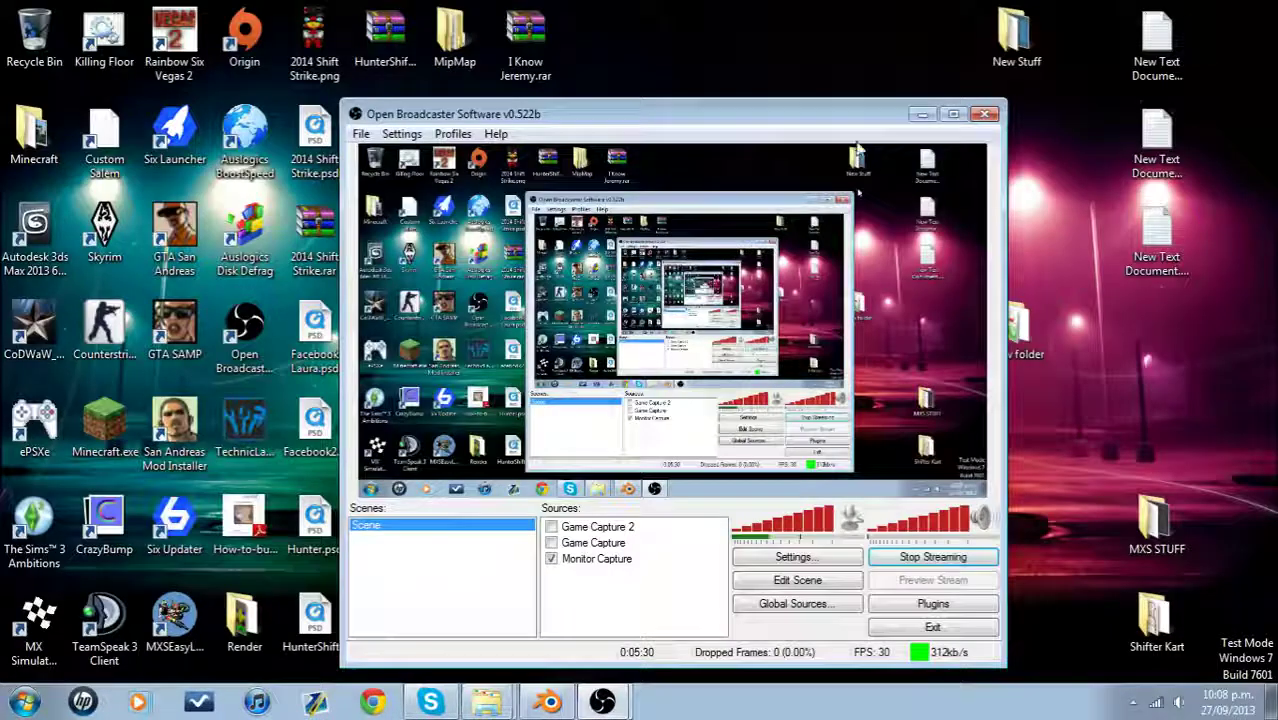
left_click(923, 116)
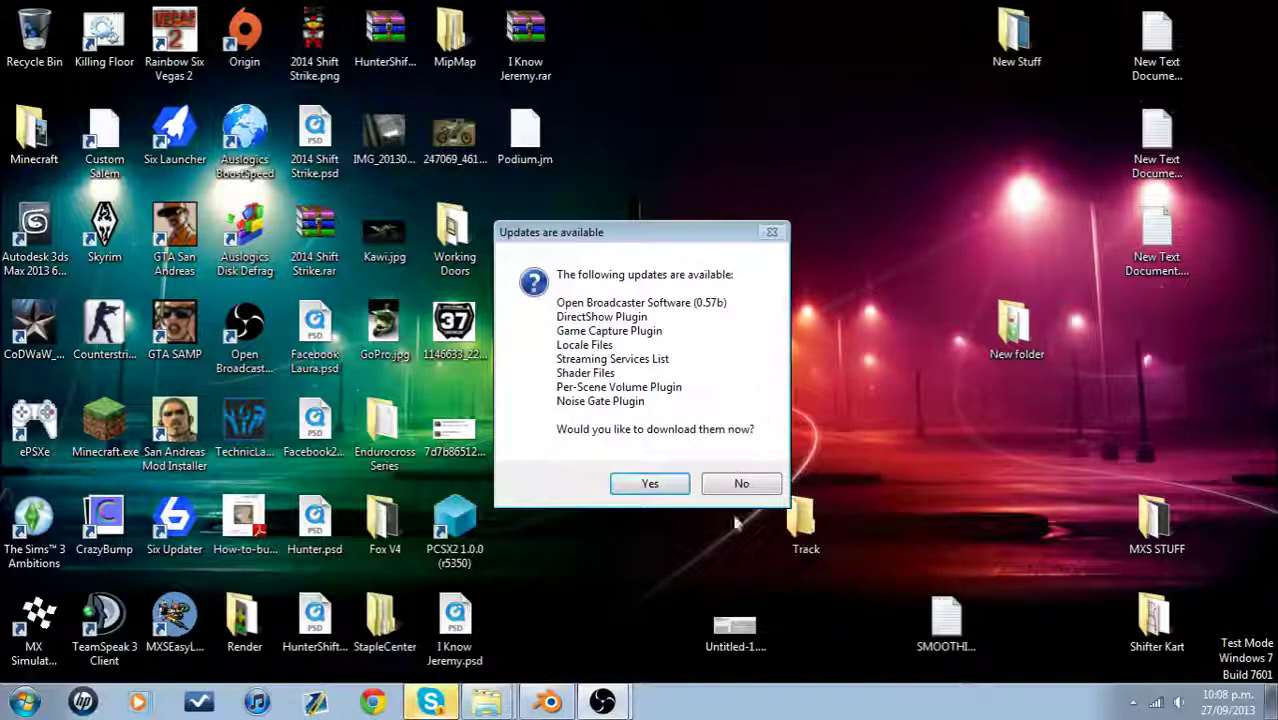
left_click(745, 484)
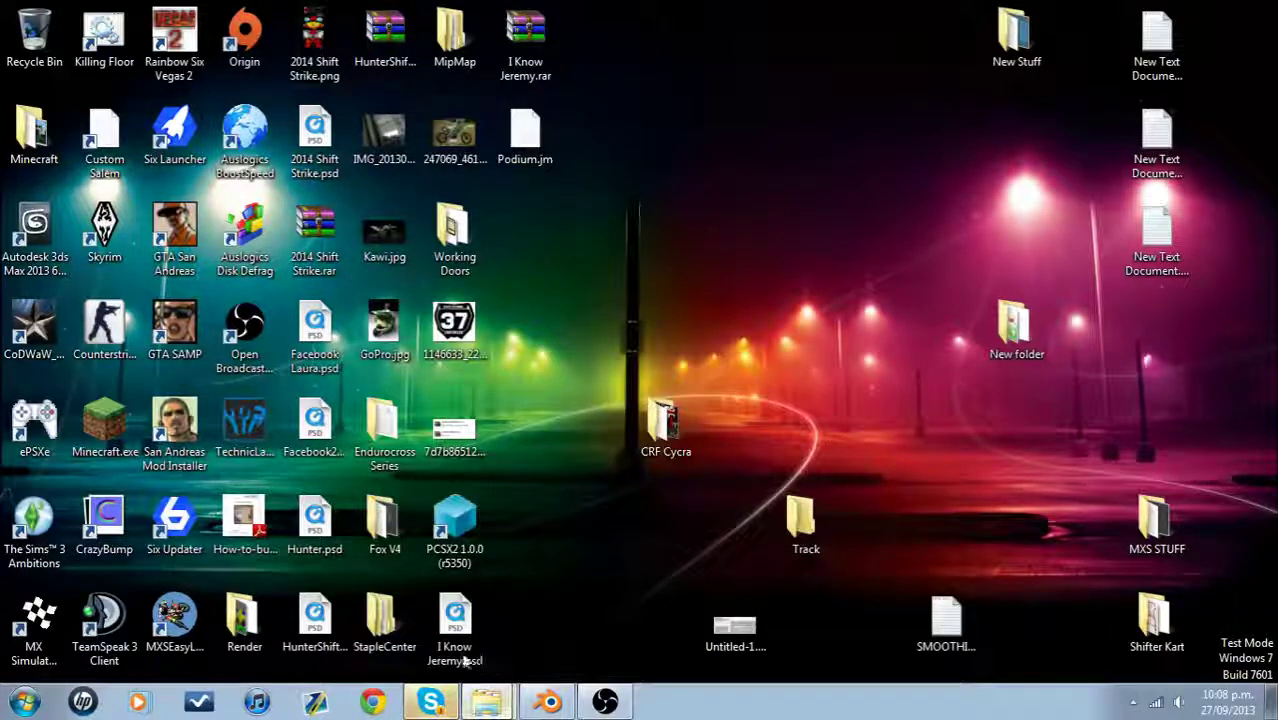
Switch to the shp file generator project folder, launch shp file generator.exe and load Podium.jm from the Desktop
left_click(487, 701)
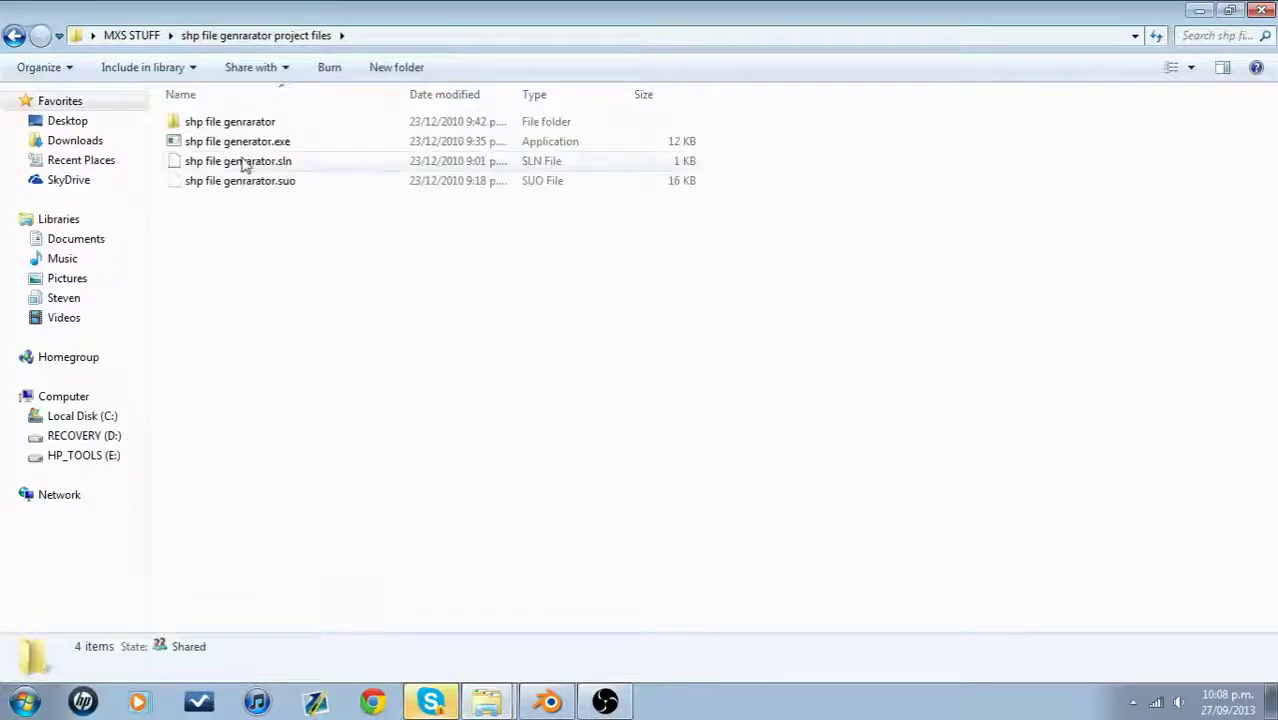
double_click(255, 142)
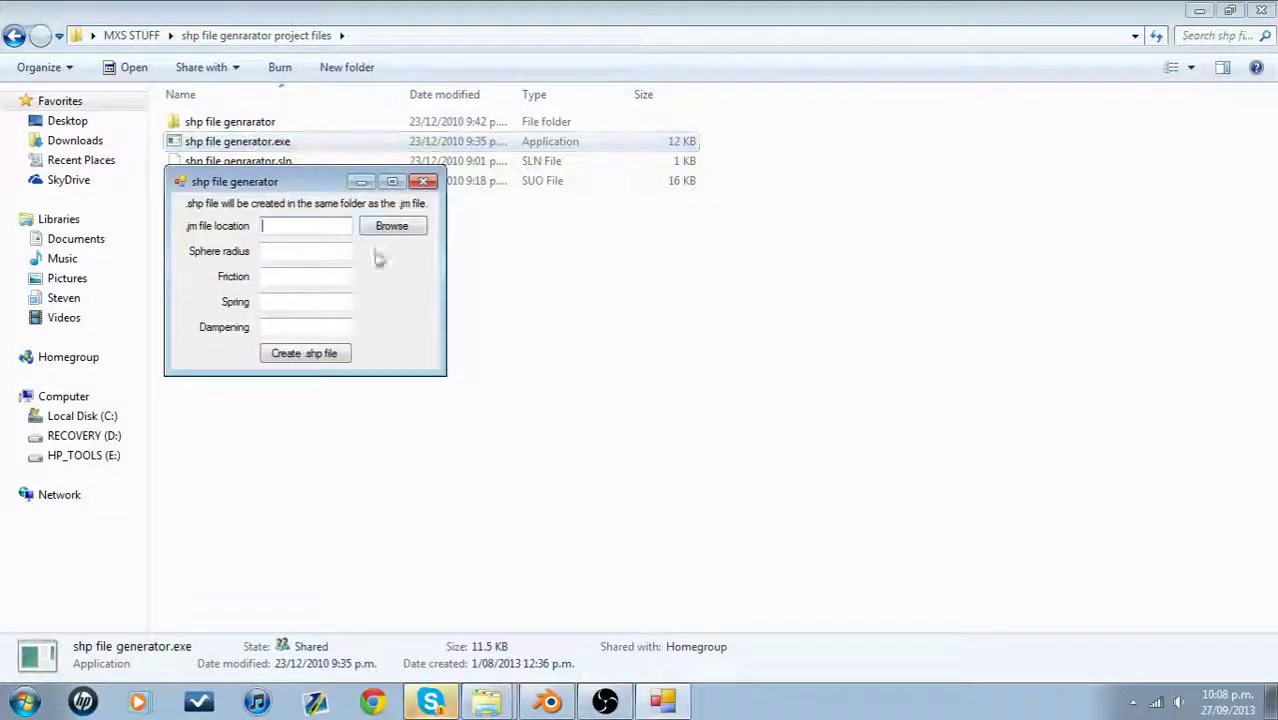
left_click(392, 226)
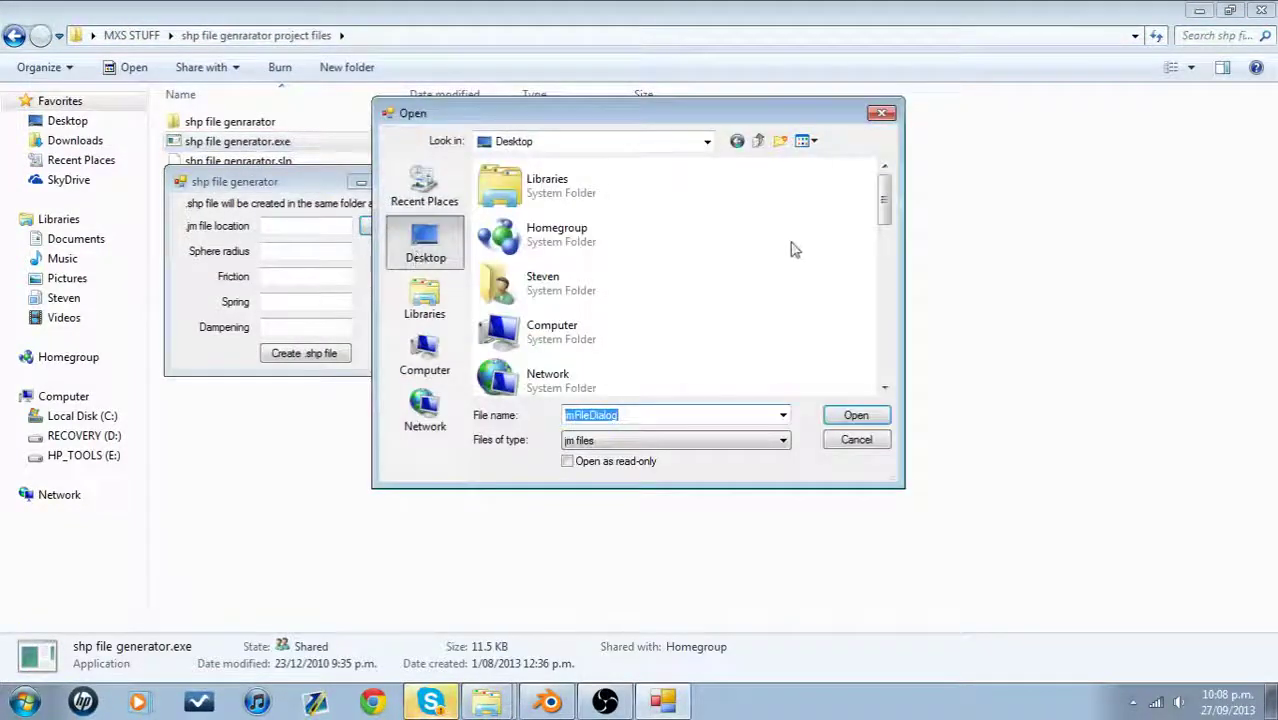
scroll(790, 250, "down", 10)
left_click(560, 372)
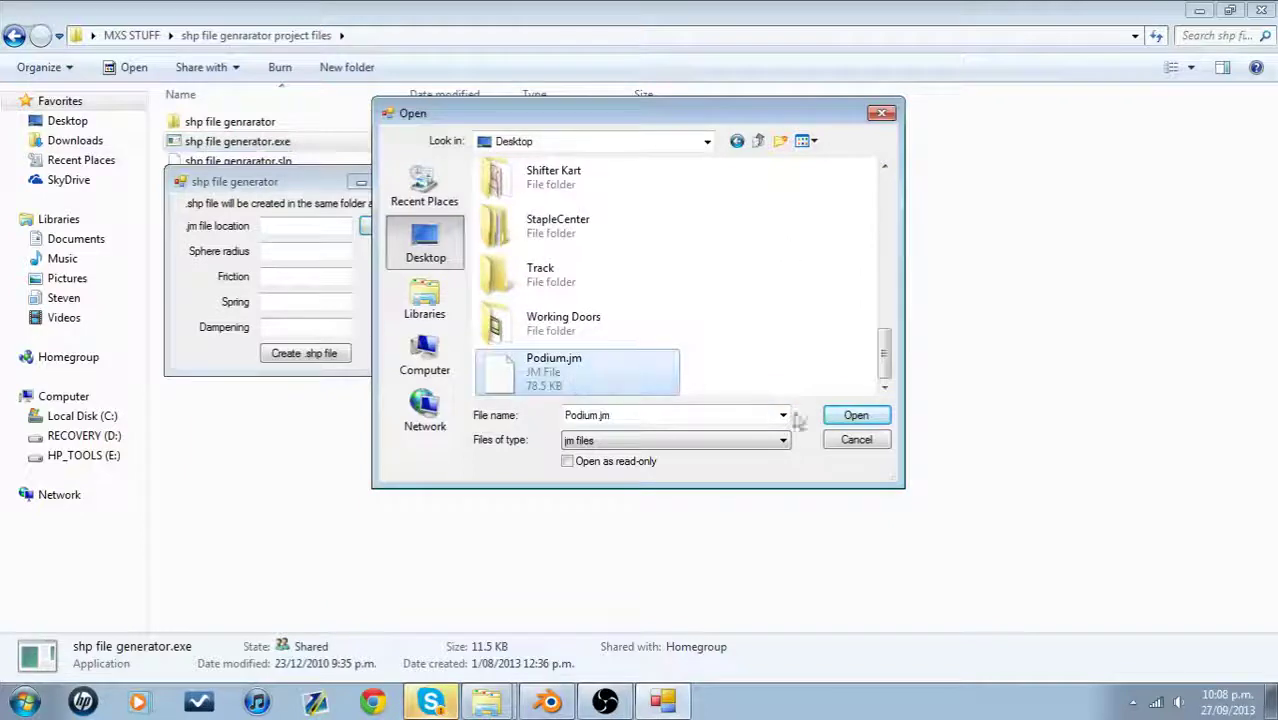
left_click(855, 423)
Create the .shp file with sphere radius .5, friction 2, spring 1000 and dampening 200, and close the generator
left_click(303, 256)
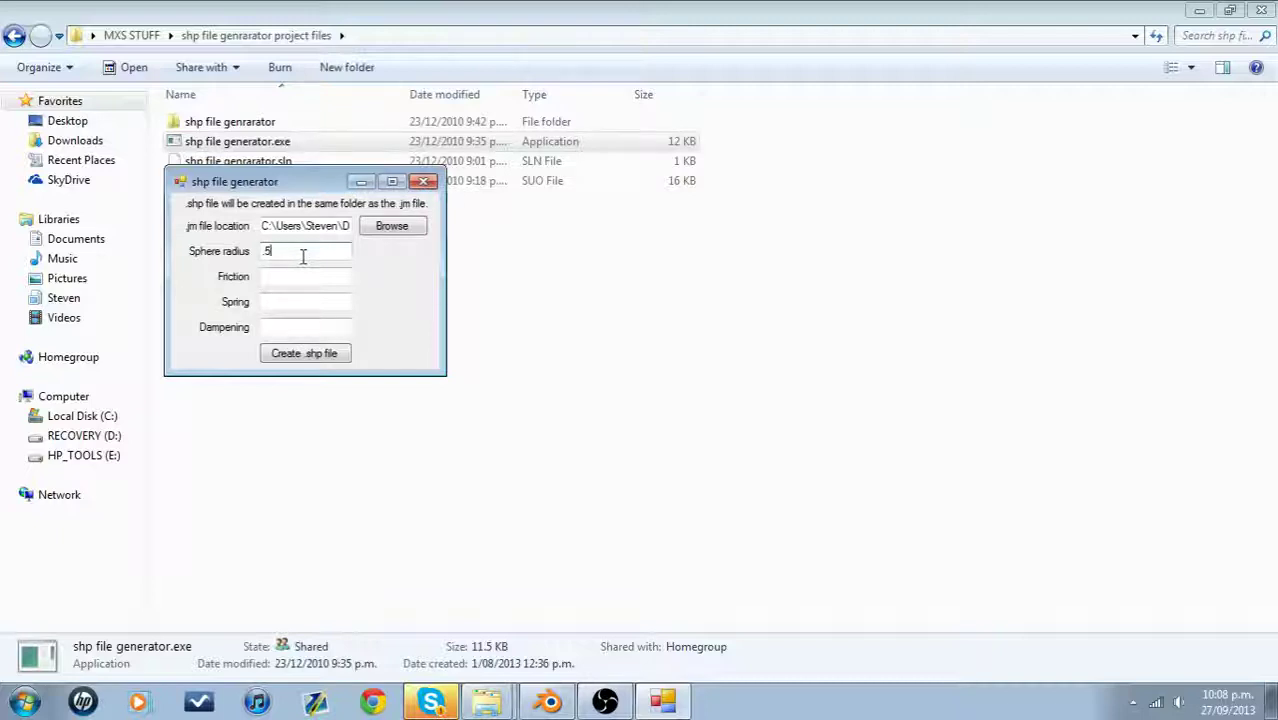
key("Tab")
type("1")
type("200")
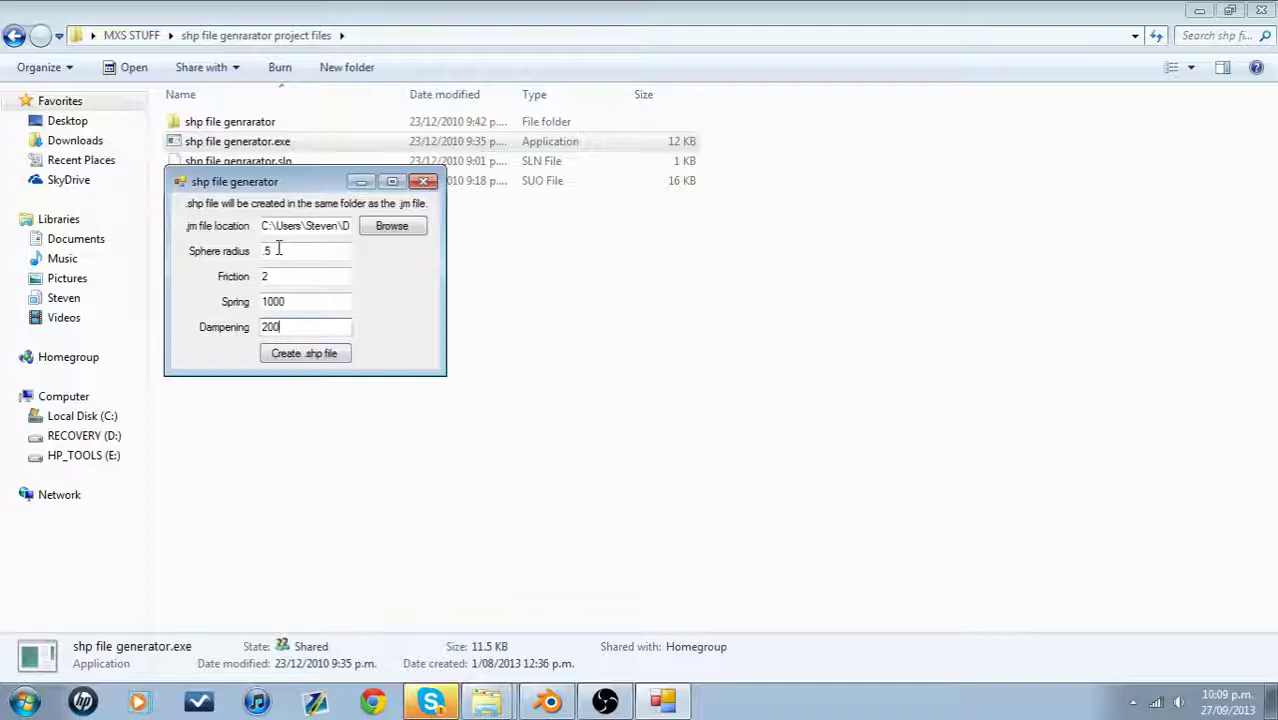
left_click(328, 358)
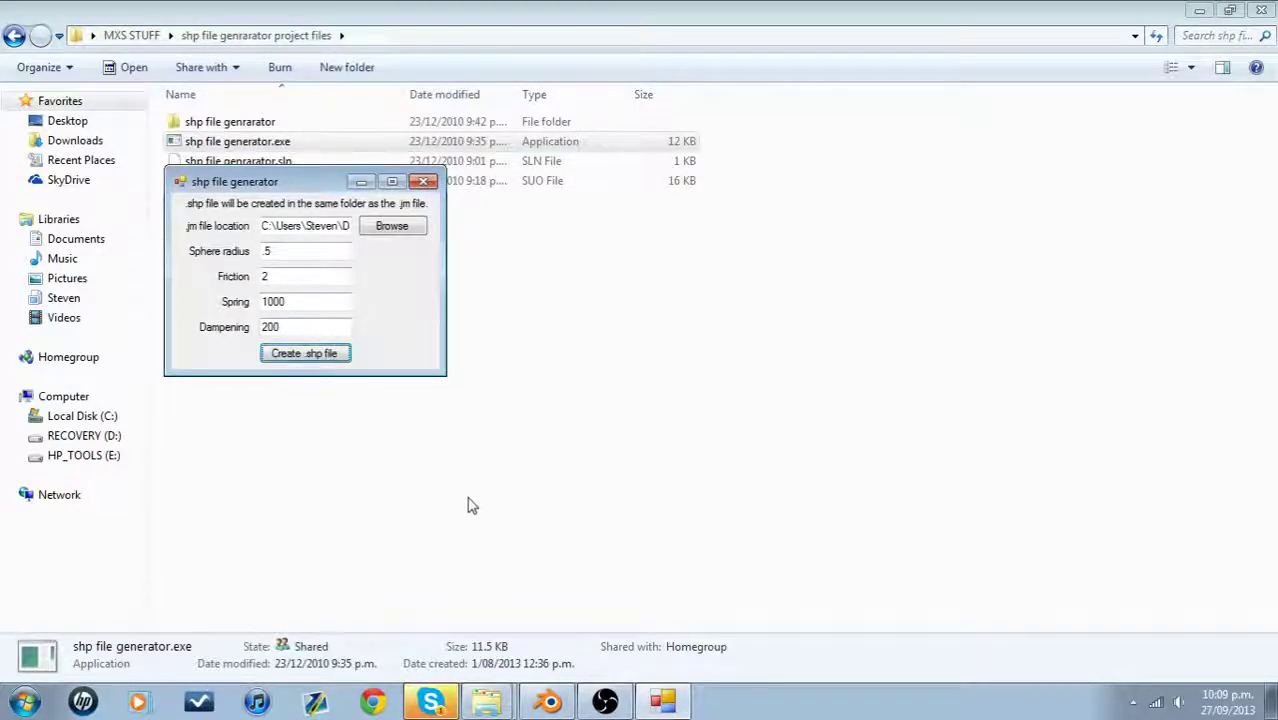
left_click(424, 181)
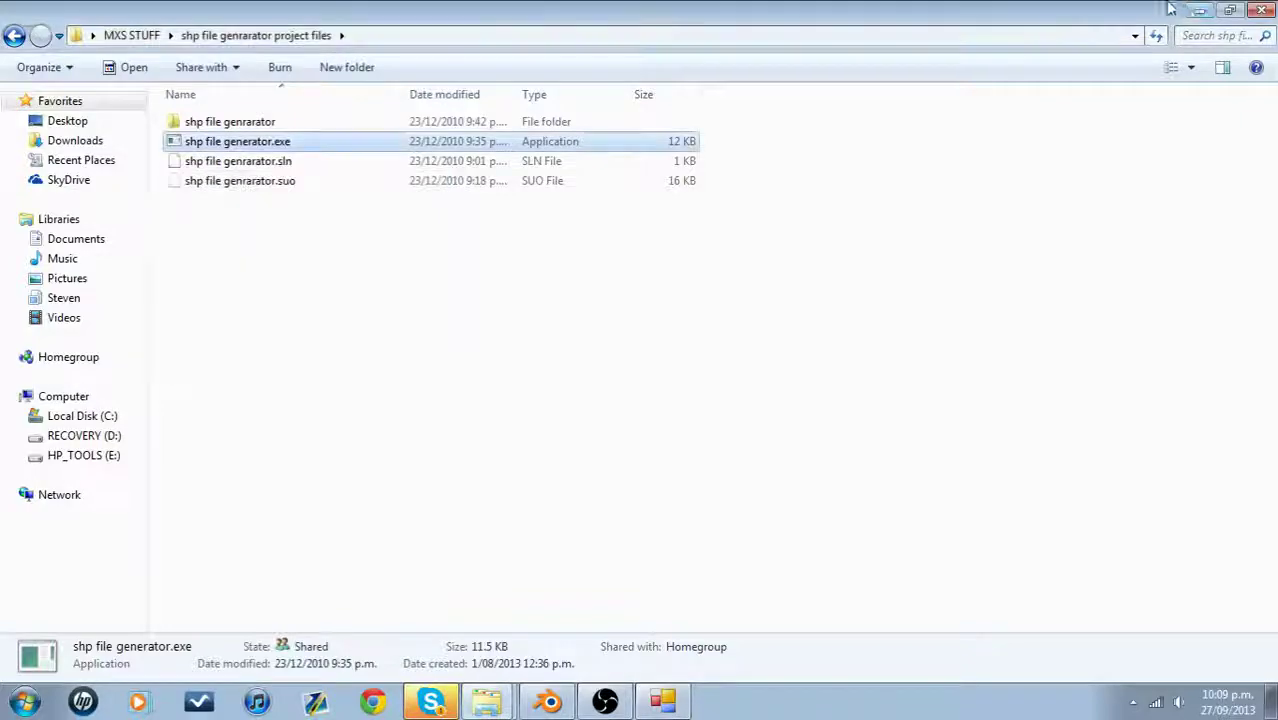
Open the desktop file Podium.shp in Notepad++ and check the line number of its last coordinate entry
key("super+d")
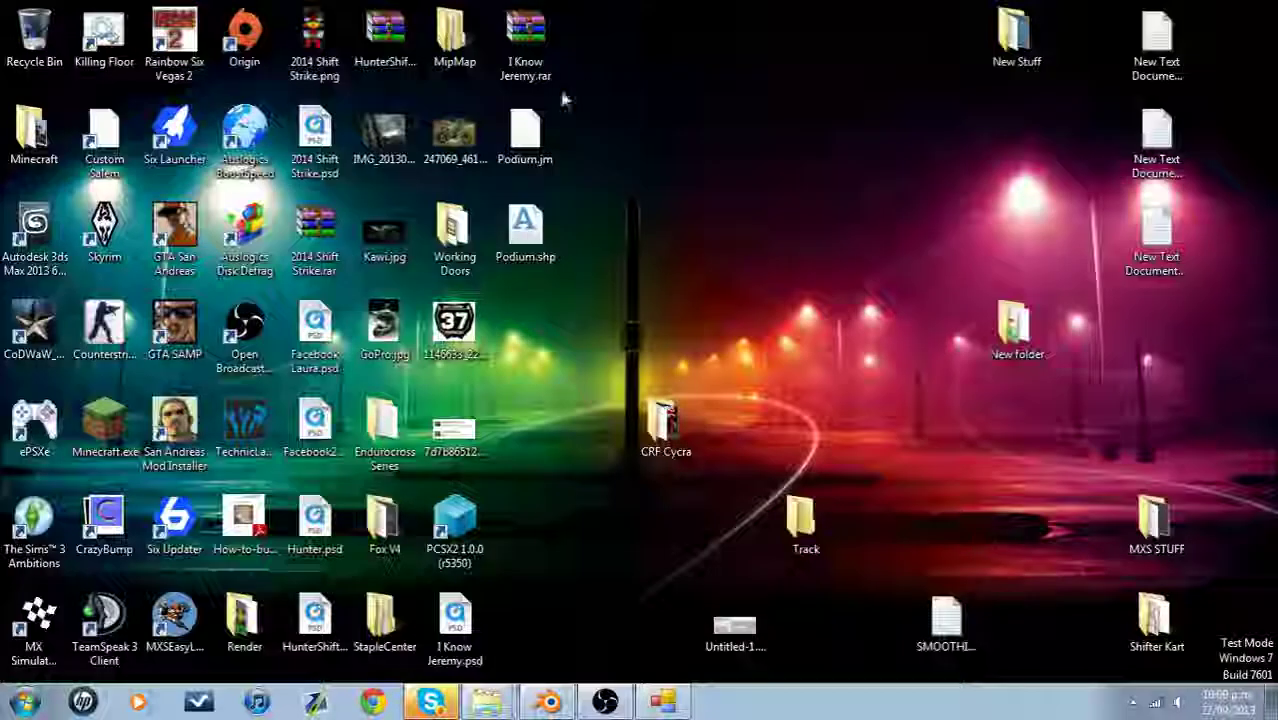
left_click(531, 236)
right_click(528, 229)
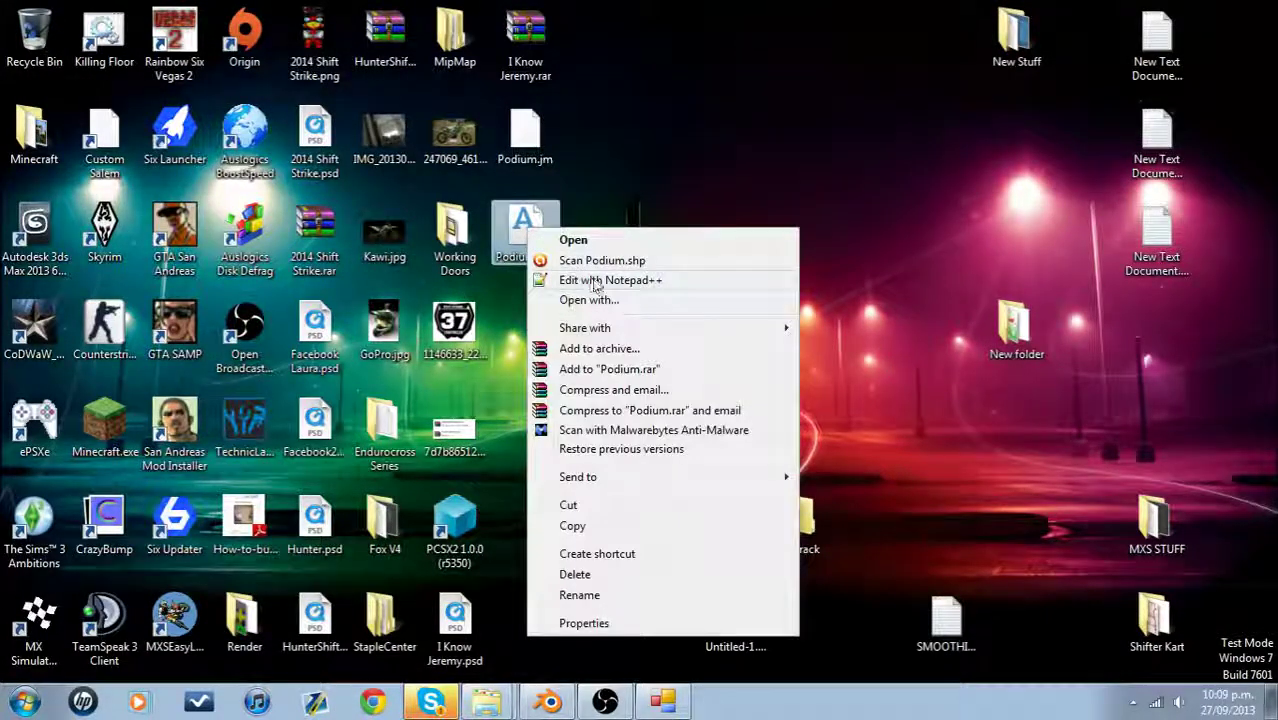
left_click(596, 282)
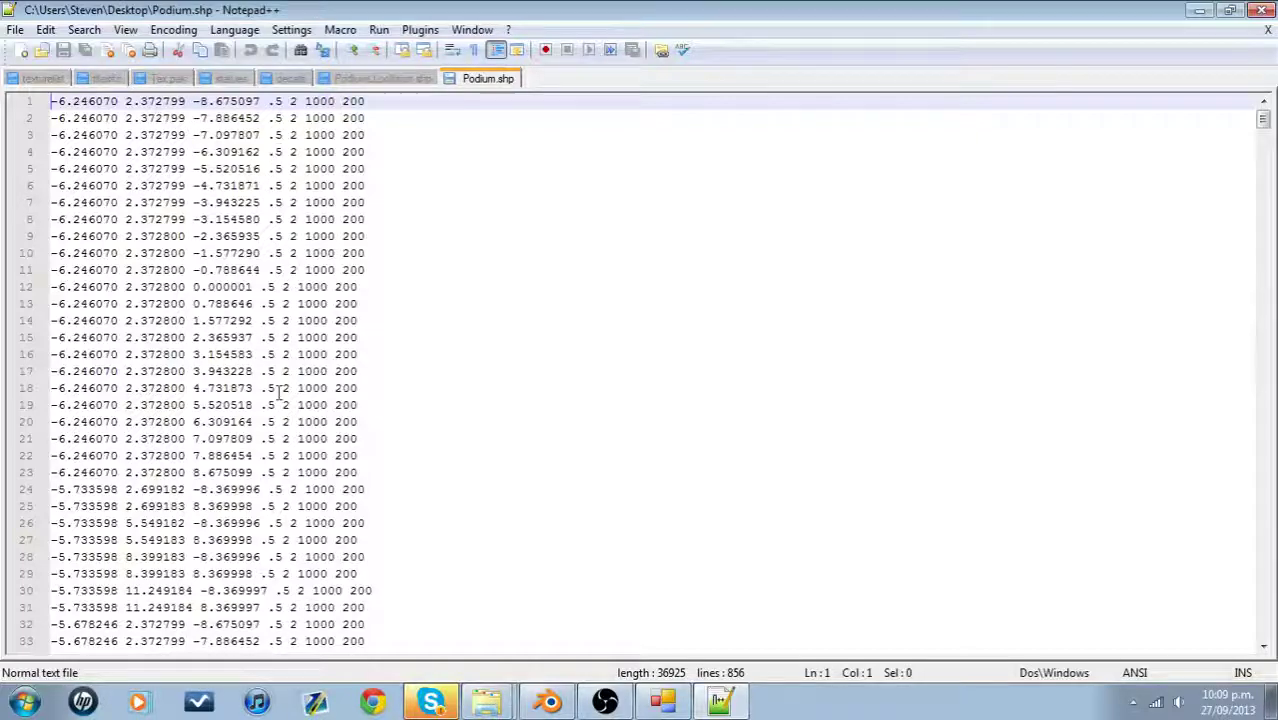
left_click_drag(1263, 119, 1264, 628)
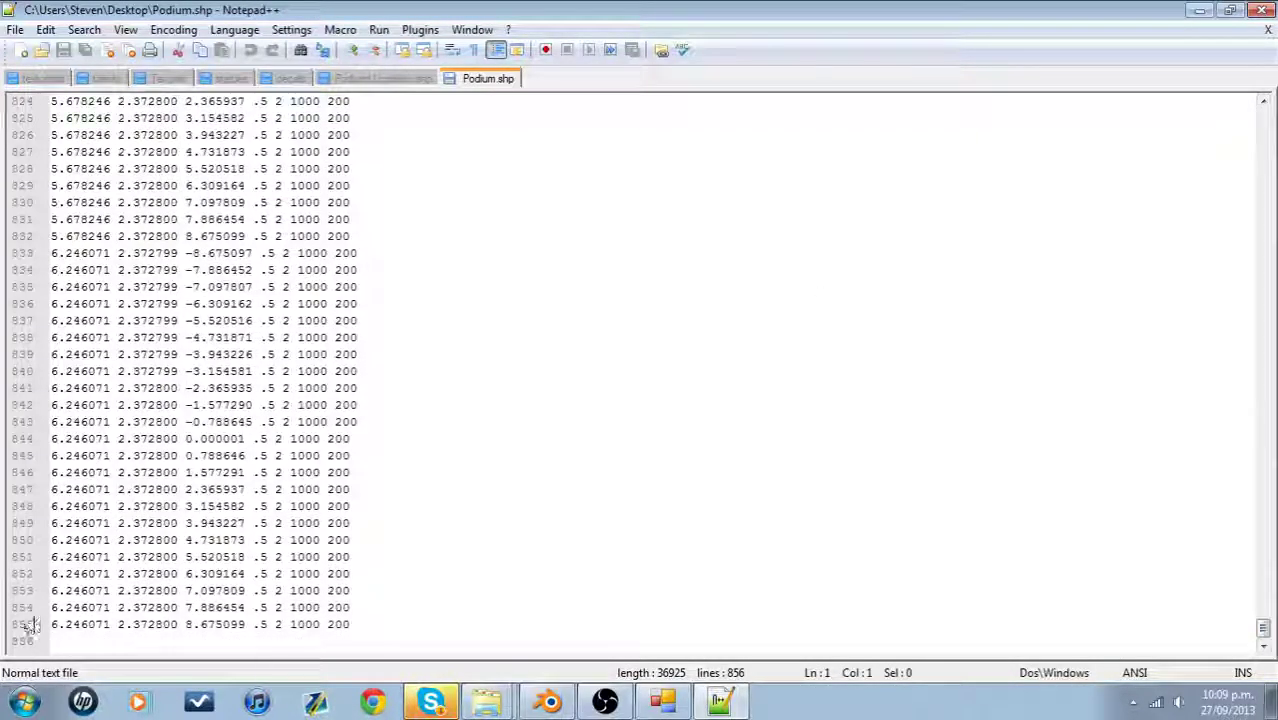
Insert a new first line containing 855 at the start of Podium.shp, save the file and close Notepad++
left_click_drag(1263, 628, 1268, 118)
key("Return")
key("Up")
type("855")
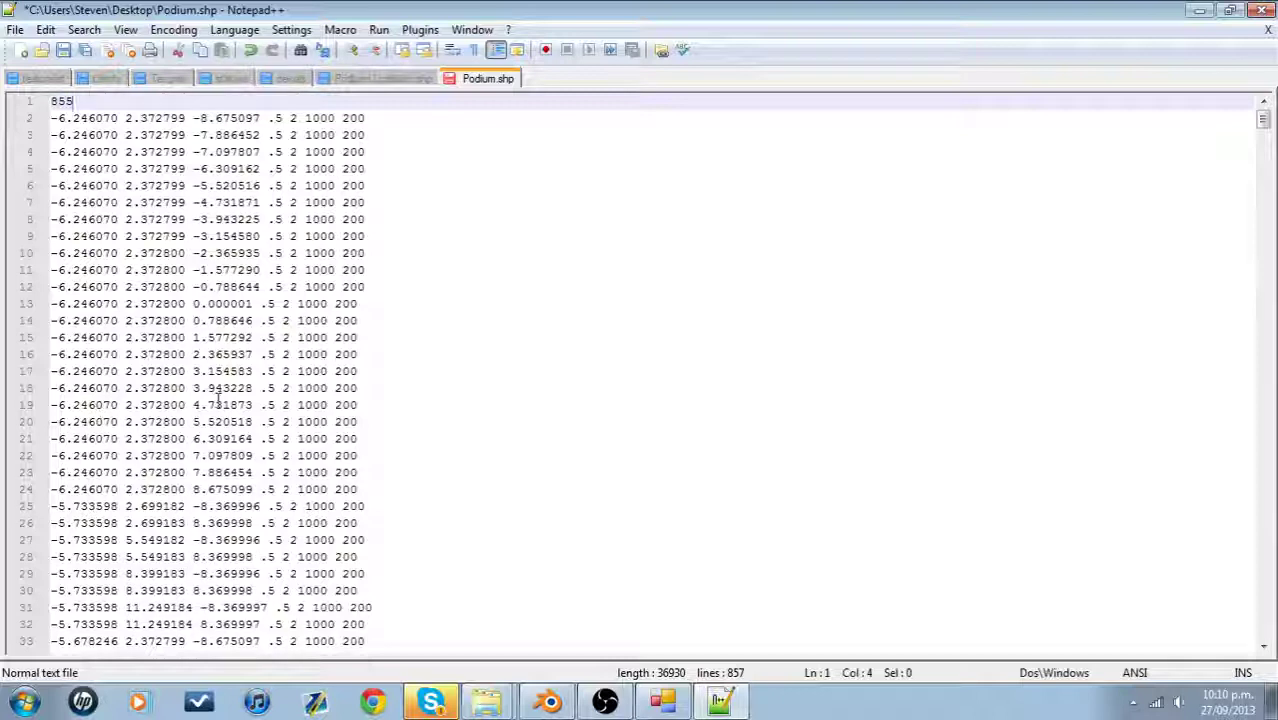
left_click(64, 51)
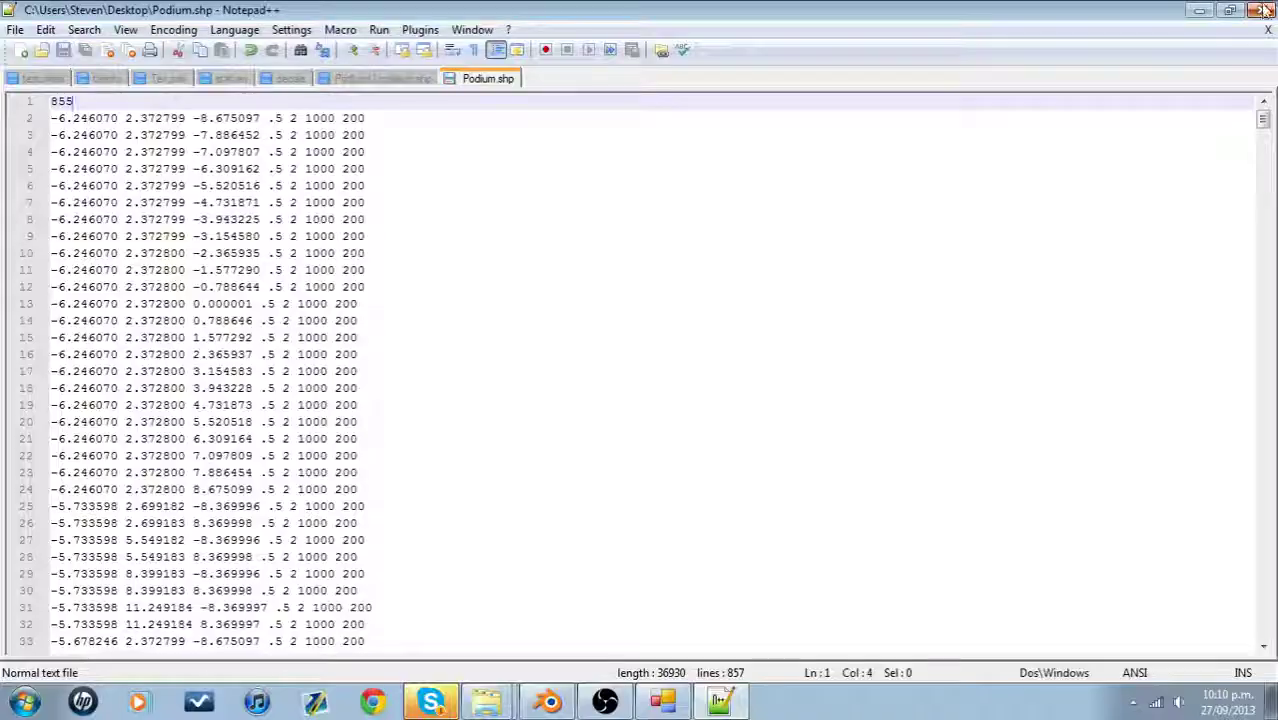
left_click(1262, 9)
Cut Podium.shp from the desktop and open the MX Simulator Personal Folder
right_click(525, 232)
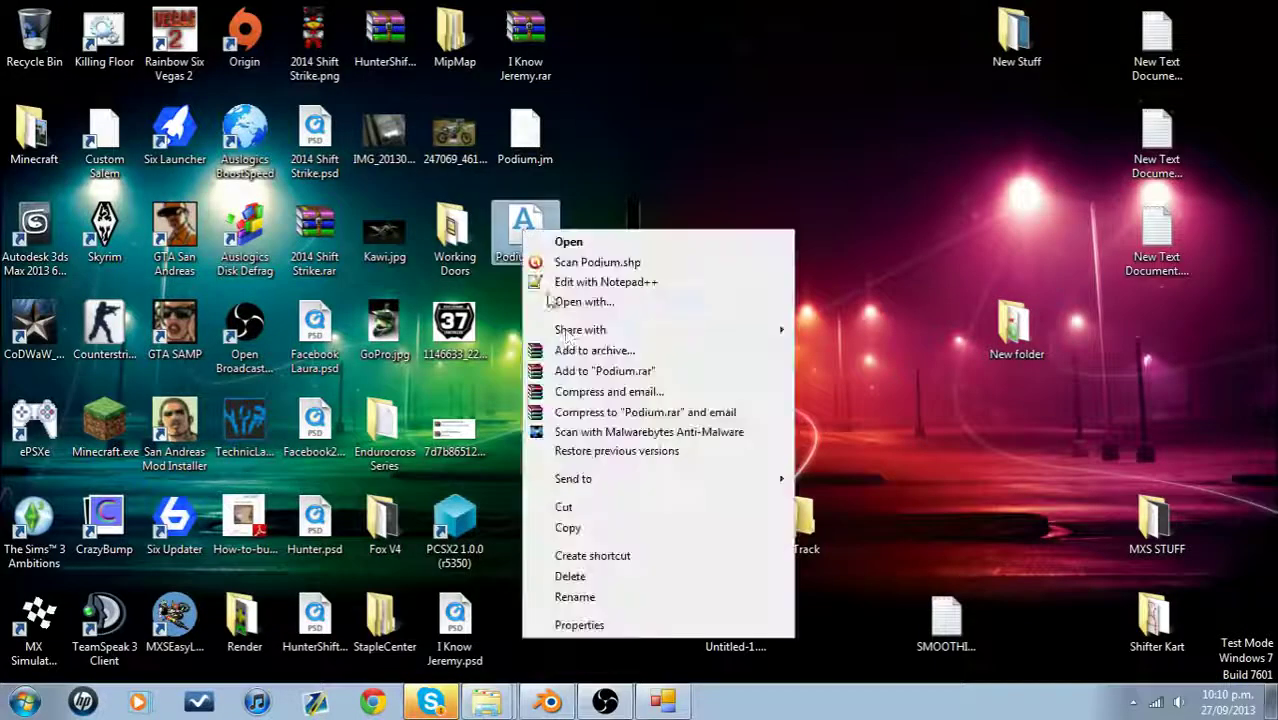
left_click(605, 513)
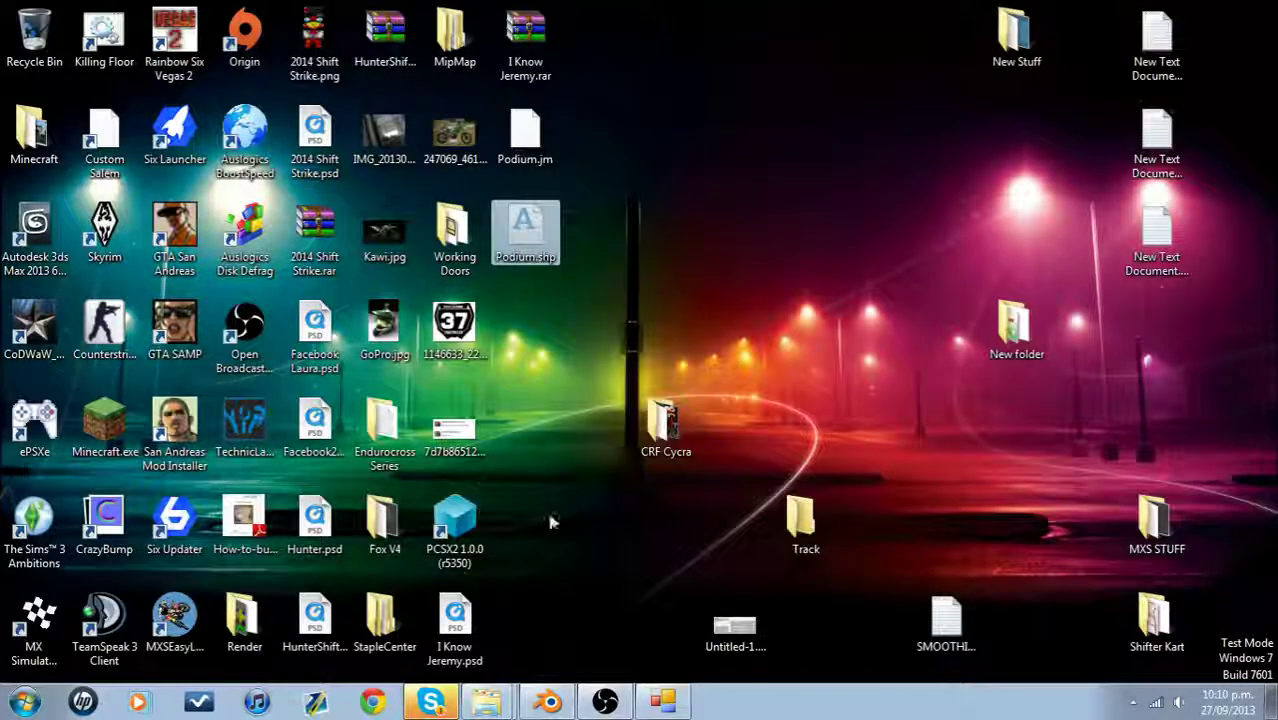
left_click(24, 702)
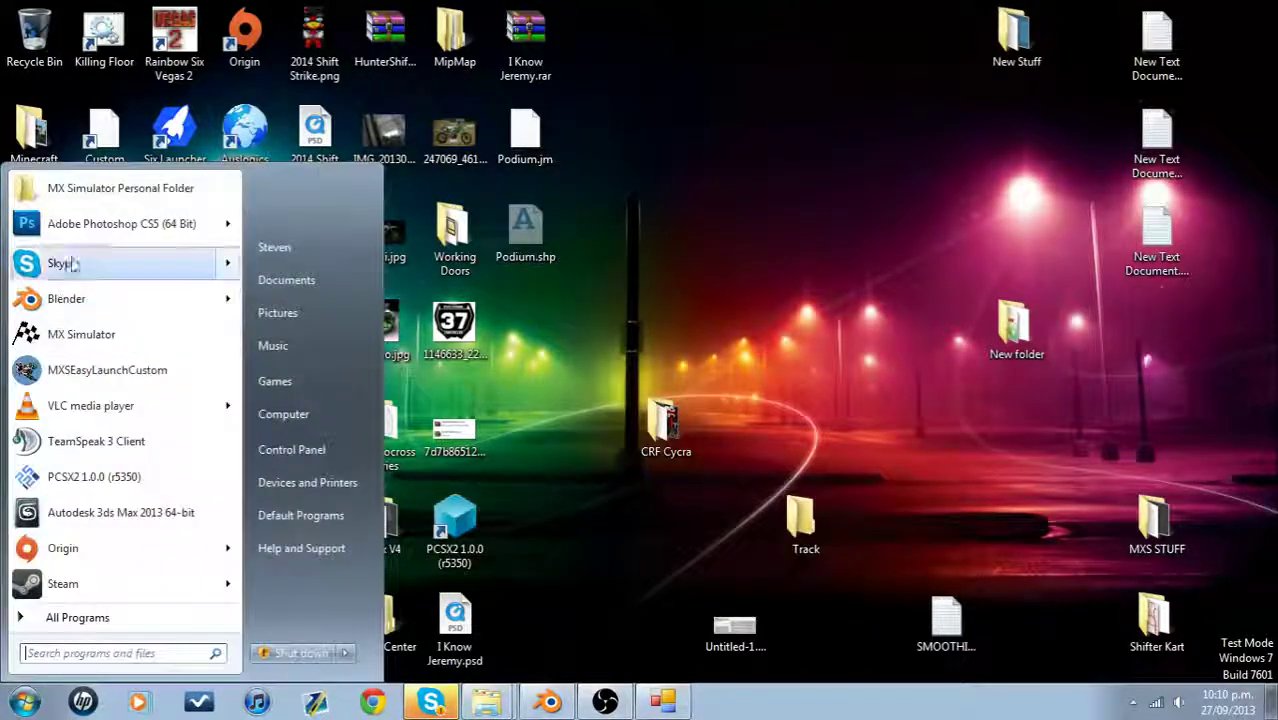
left_click(110, 190)
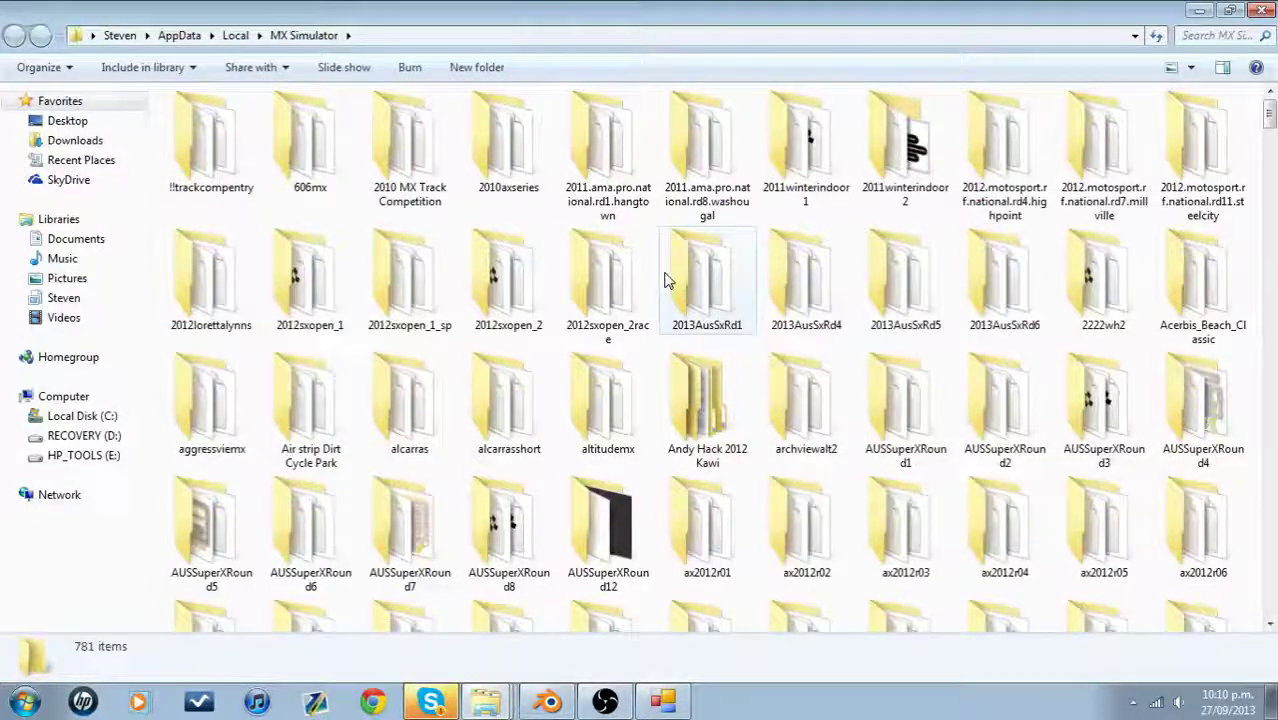
Go to the Dunedin_Supercross track folder and open its Models\Other subfolder
type("du")
key("Return")
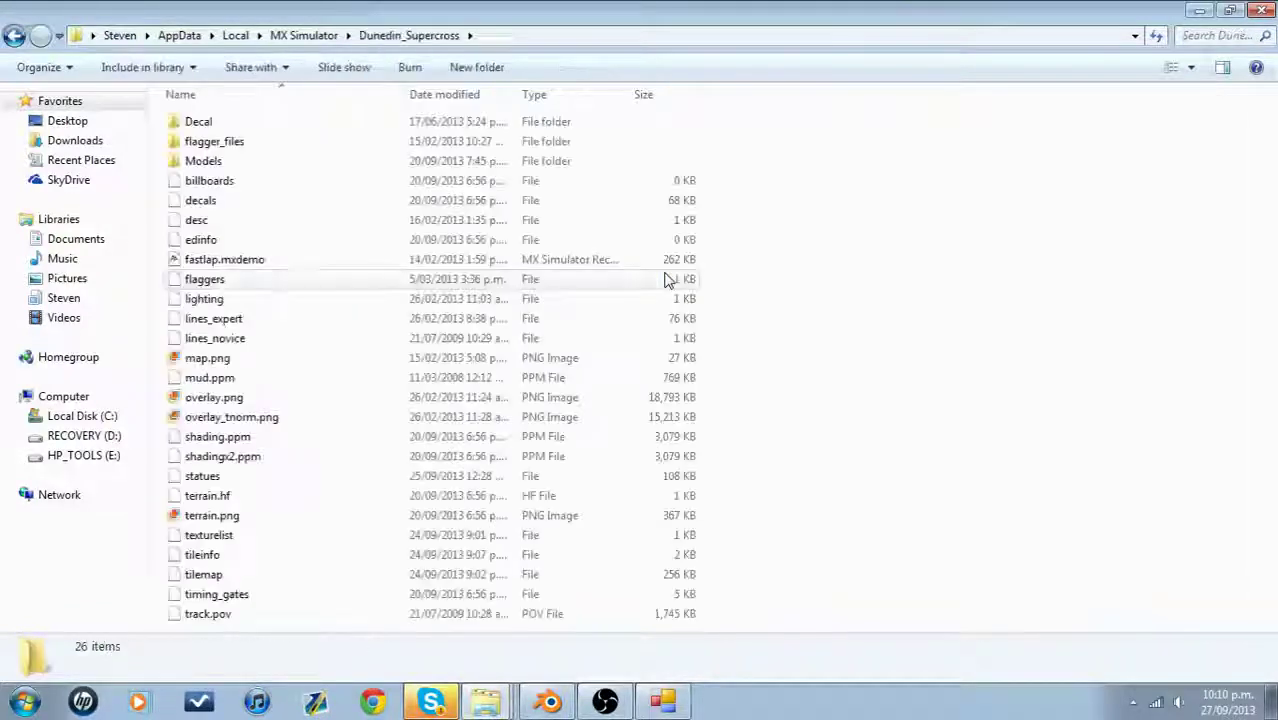
key("Down")
key("Up")
key("Down")
key("Down")
key("Return")
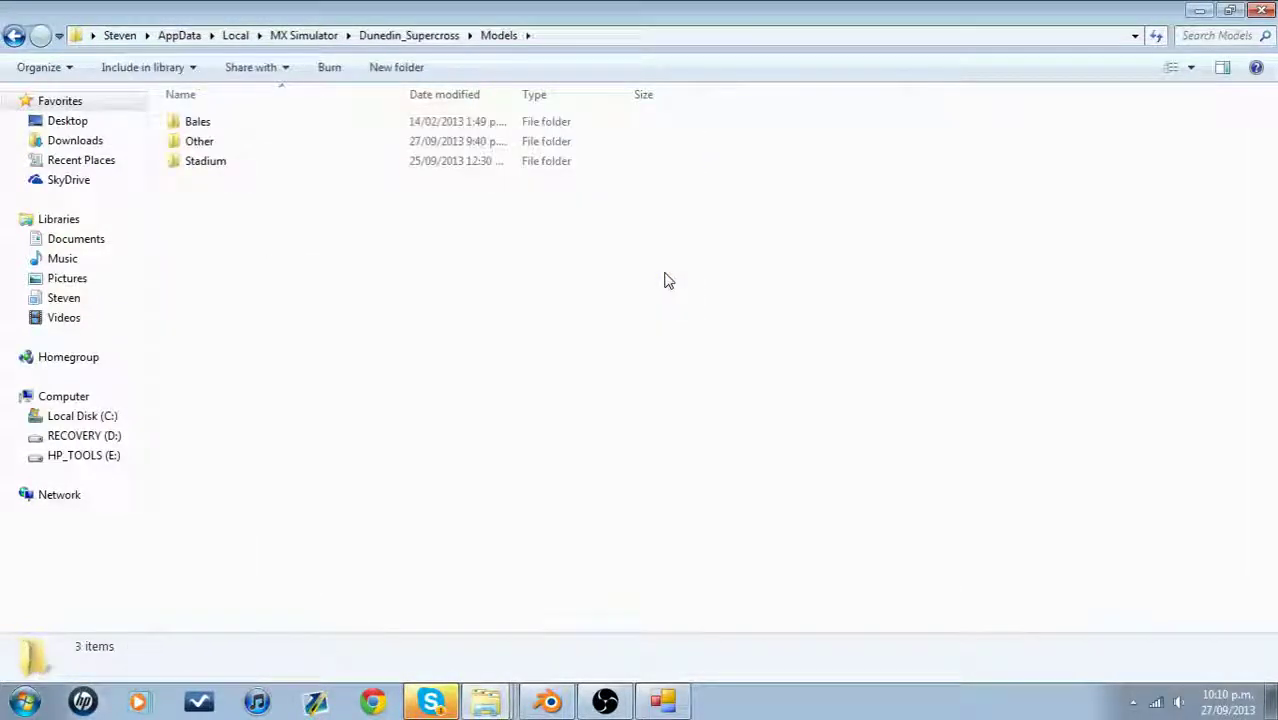
key("Down")
key("Return")
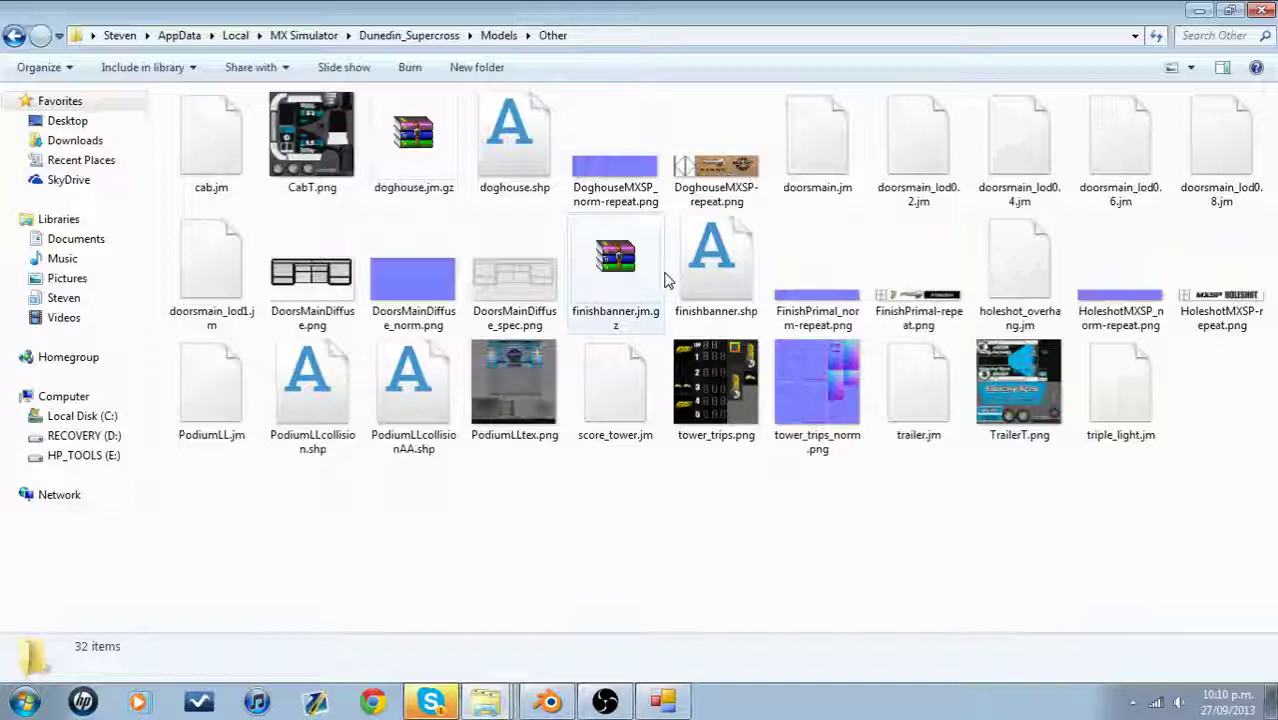
Delete the old PodiumLLcollision.shp and paste the cut Podium.shp into the Other folder
left_click(333, 420)
key("Delete")
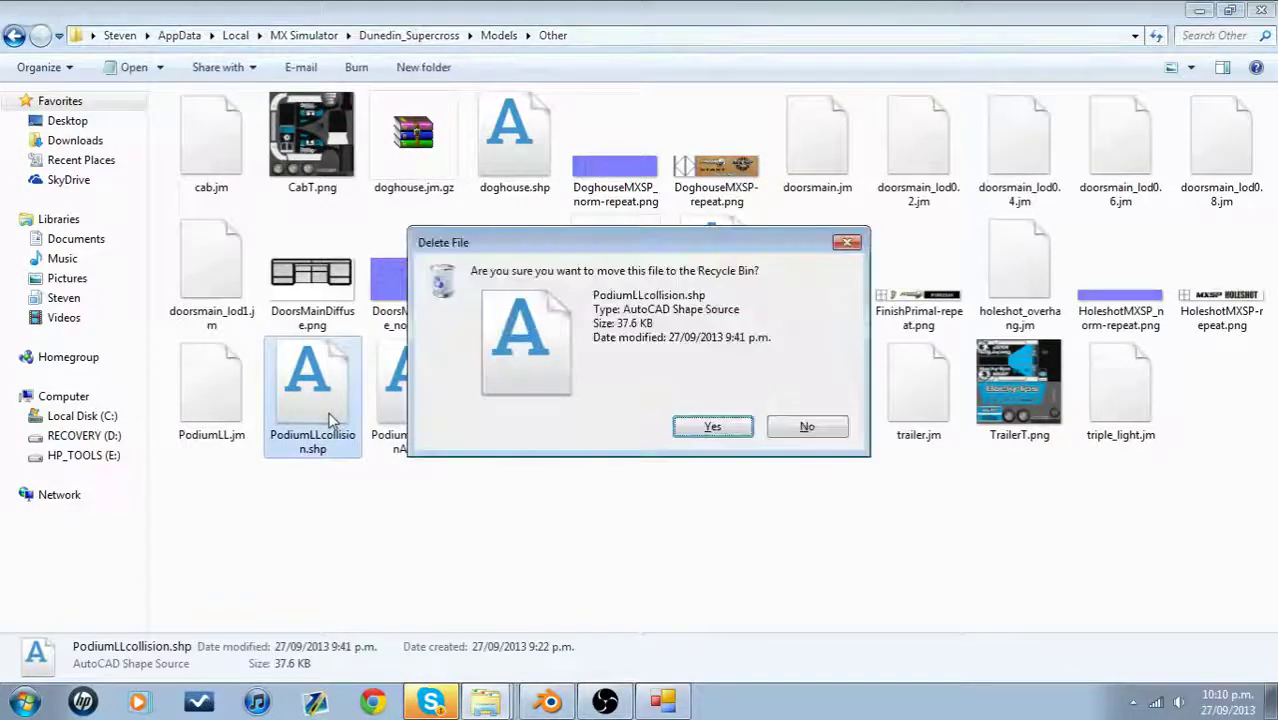
key("Return")
right_click(323, 538)
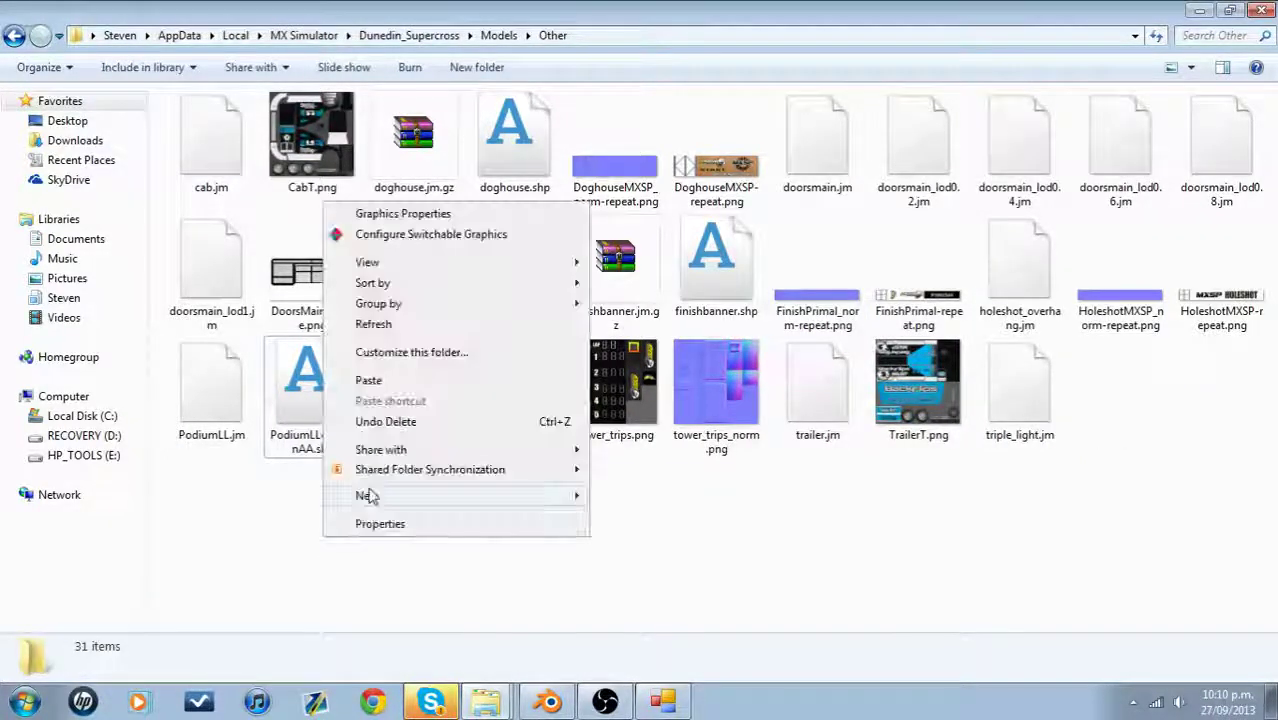
left_click(399, 380)
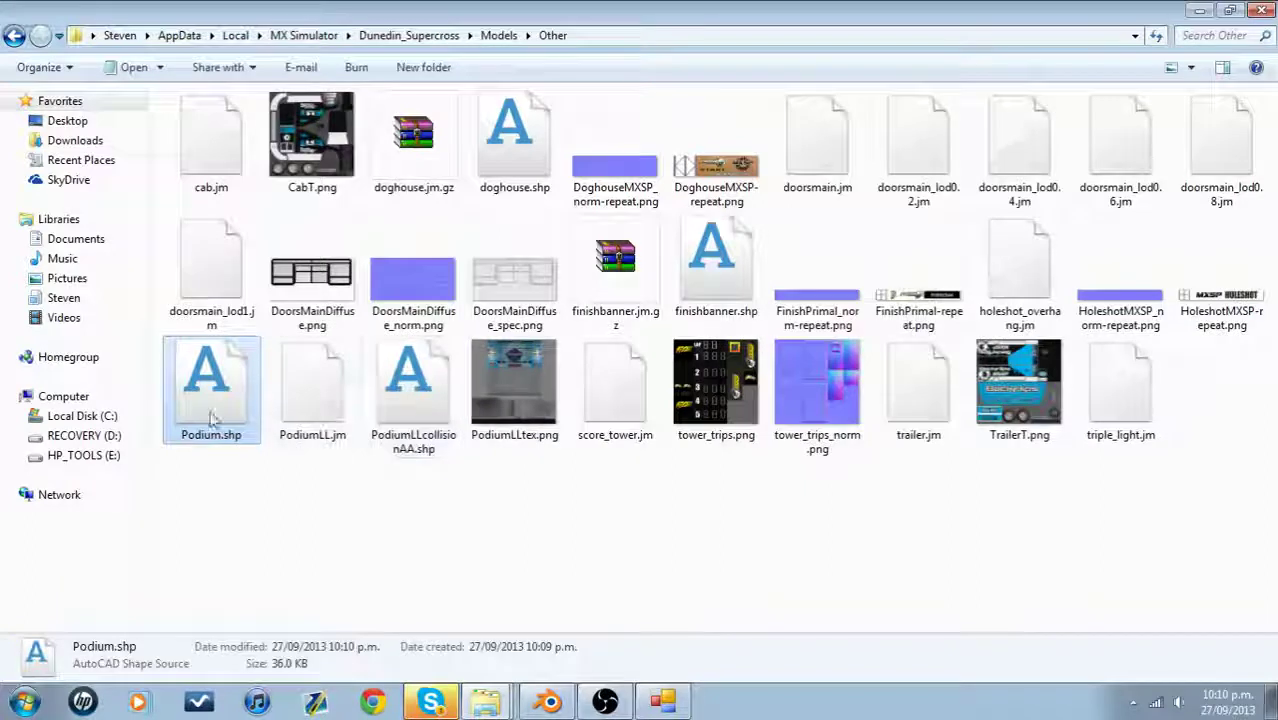
Rename the pasted Podium.shp as PodiumLLcollision.shp and close the folder window
right_click(212, 420)
left_click(268, 369)
key("Right")
type("LL")
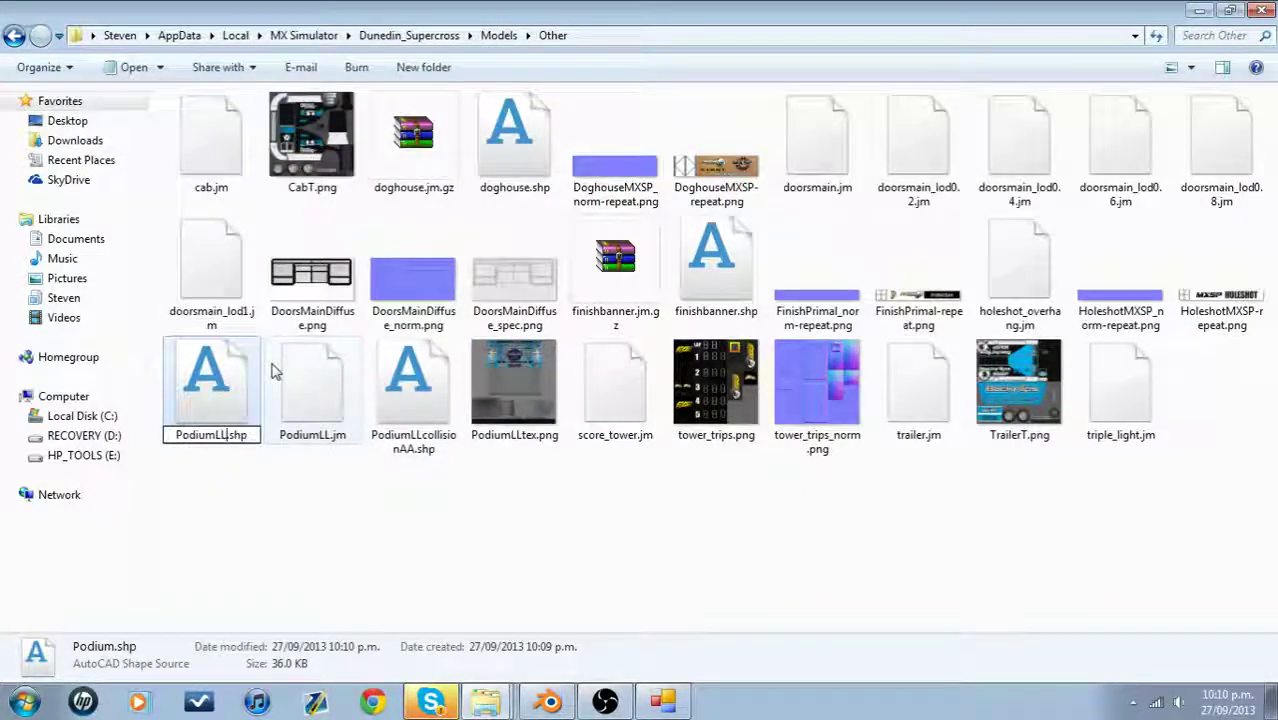
type("collis")
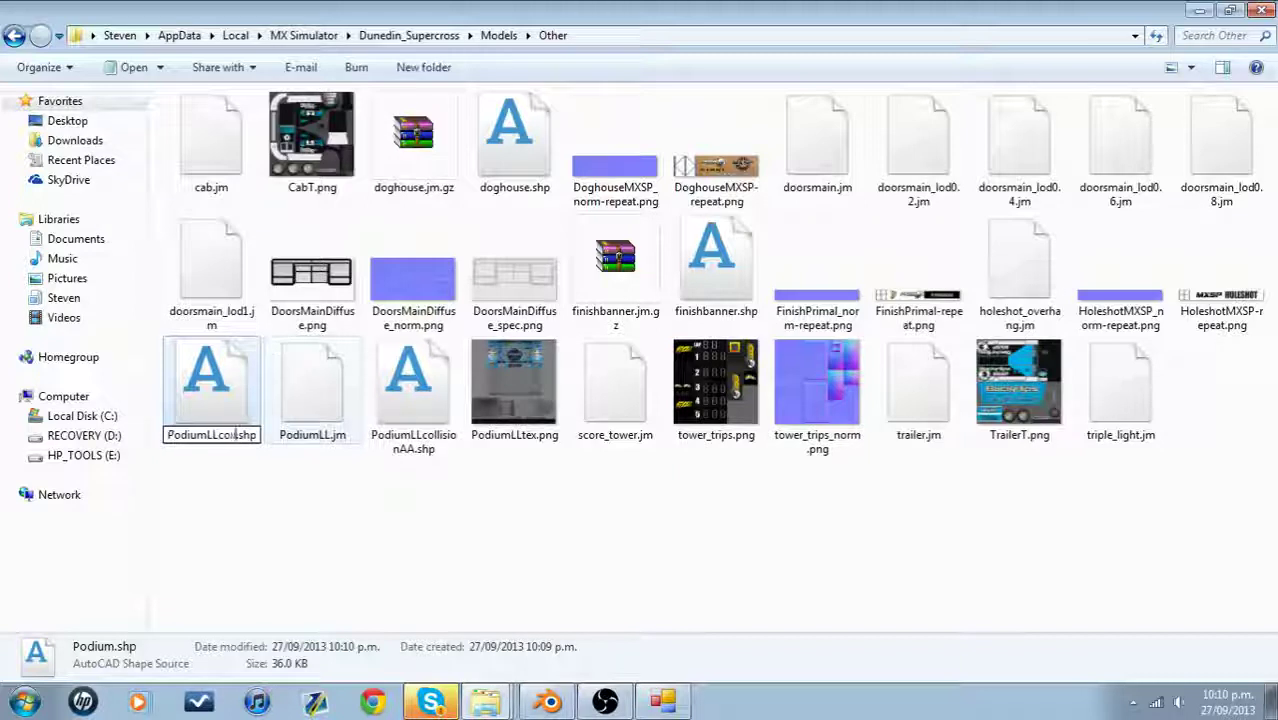
type("ion")
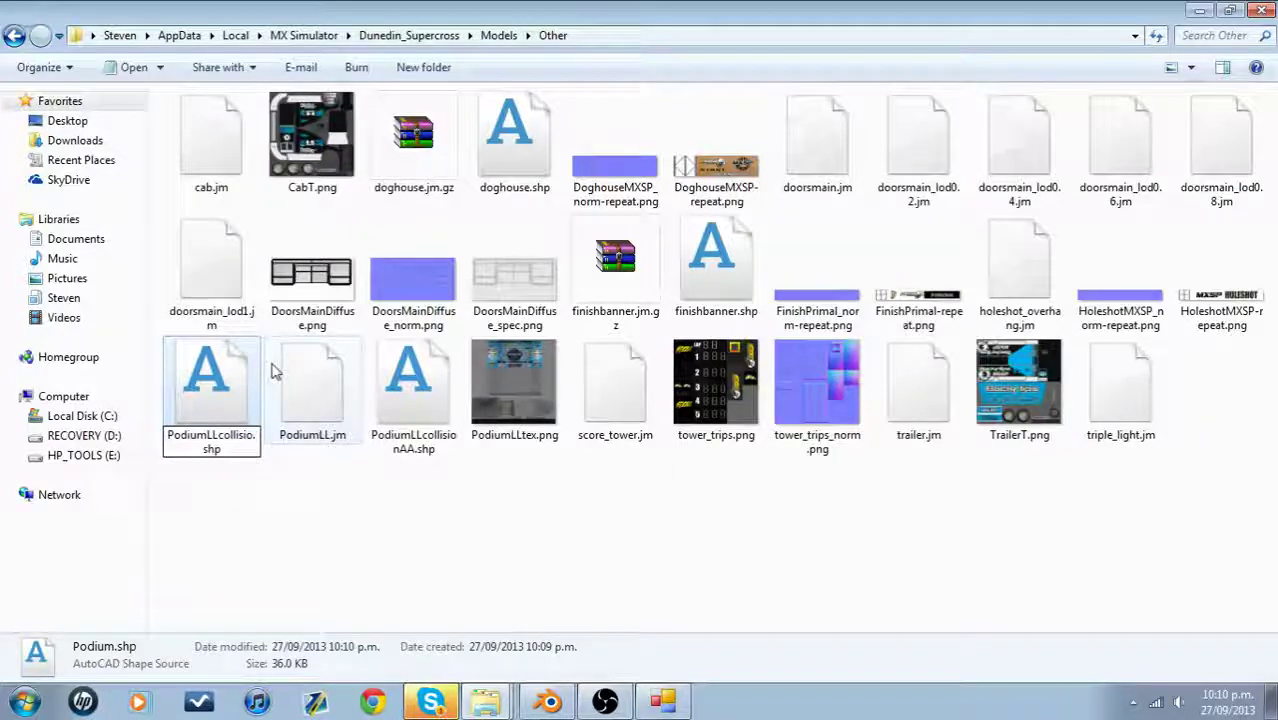
key("Return")
left_click(587, 514)
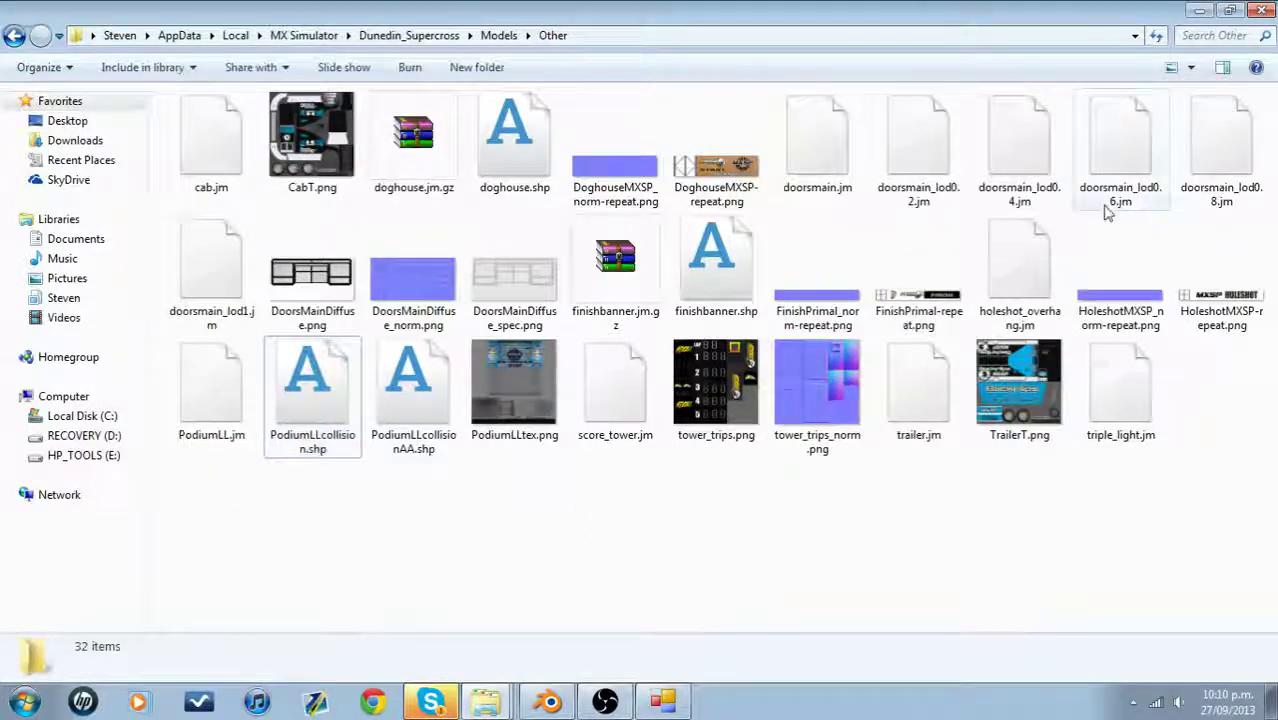
left_click(1262, 10)
Open MXS Easy Launcher, load the directory C:\Program Files (x86)\Mx Simulator\mx.exe and launch a custom MXS session
left_click(188, 620)
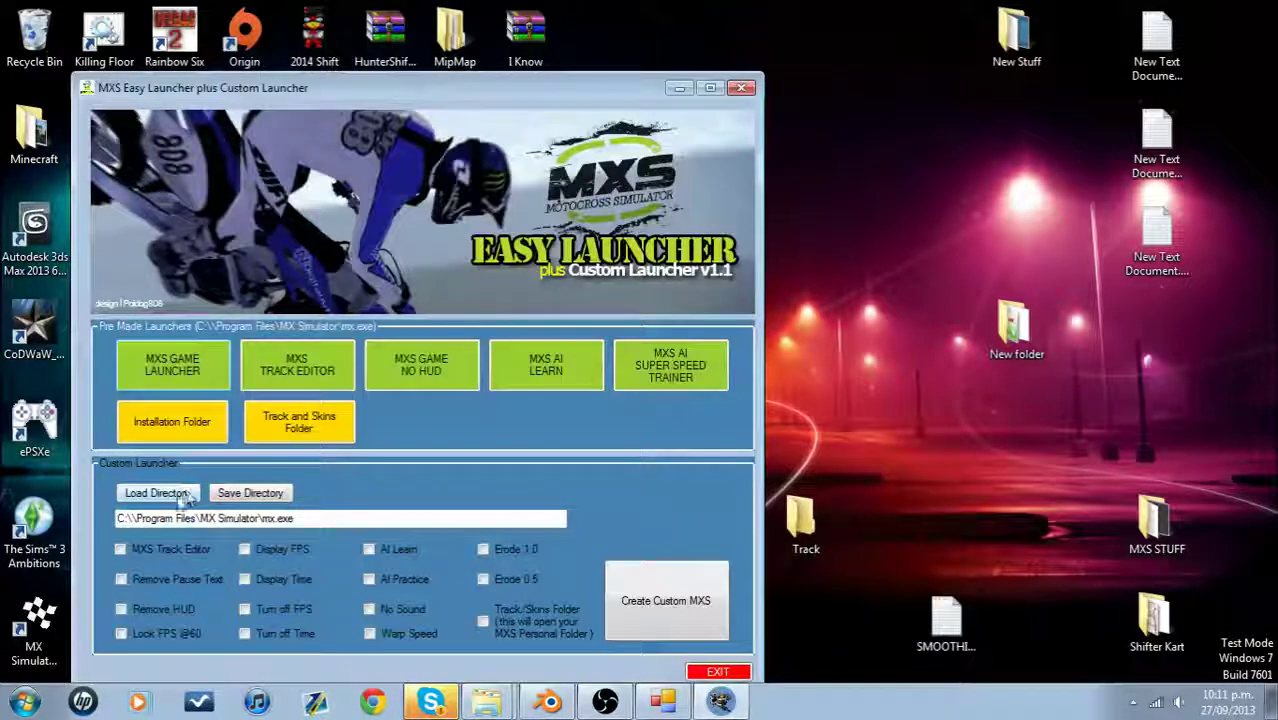
left_click(184, 499)
left_click(645, 594)
left_click(666, 527)
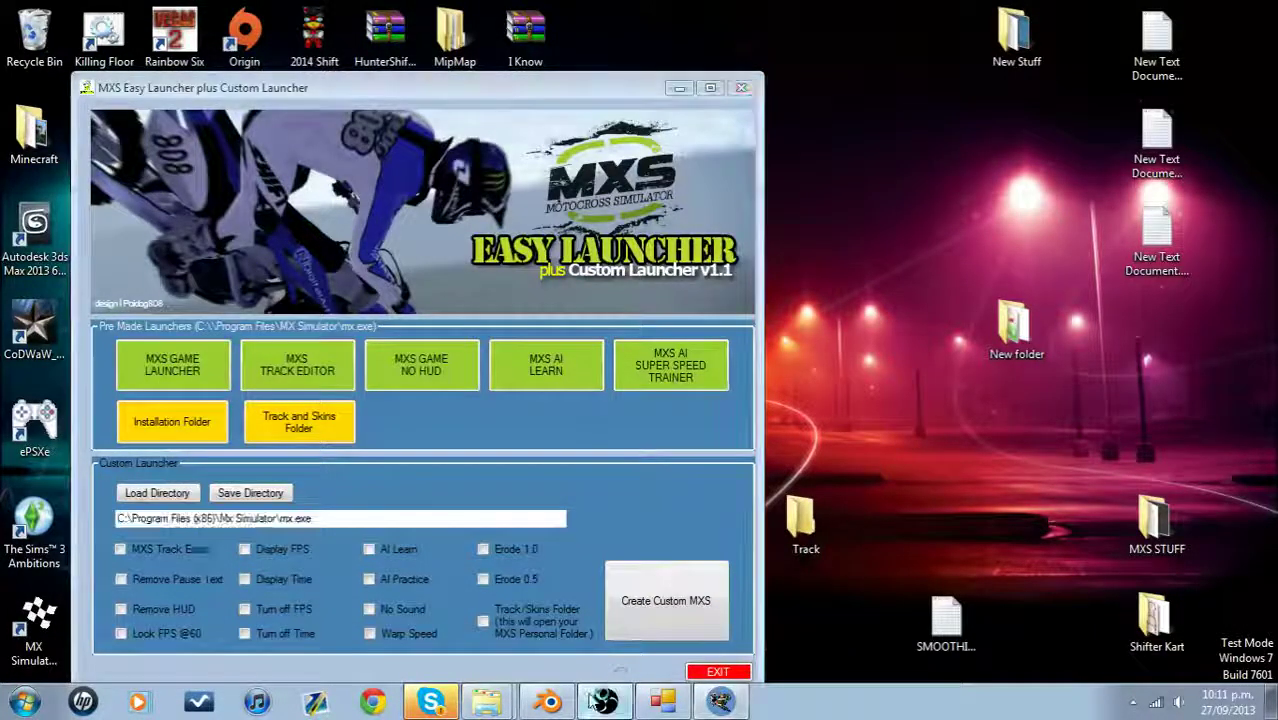
left_click(605, 701)
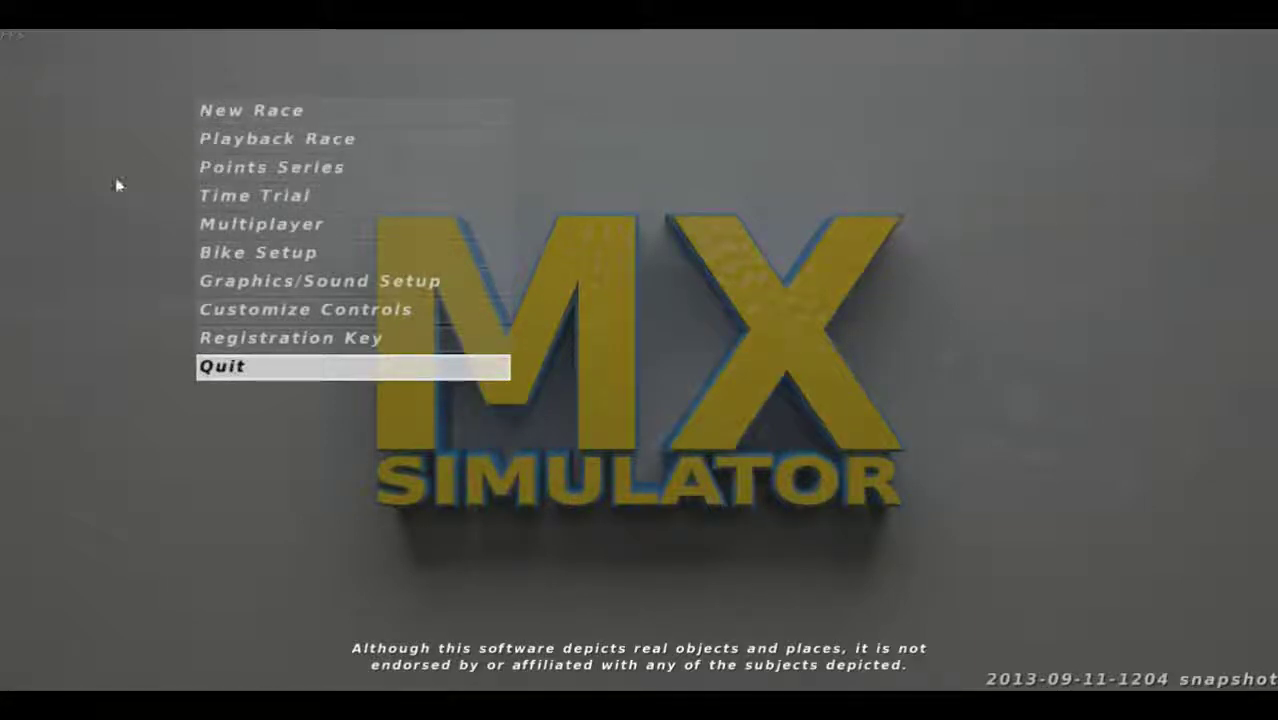
Start a new race on the Dunedin Supercross track, and reopen the New Race setup after leaving it
key("Down")
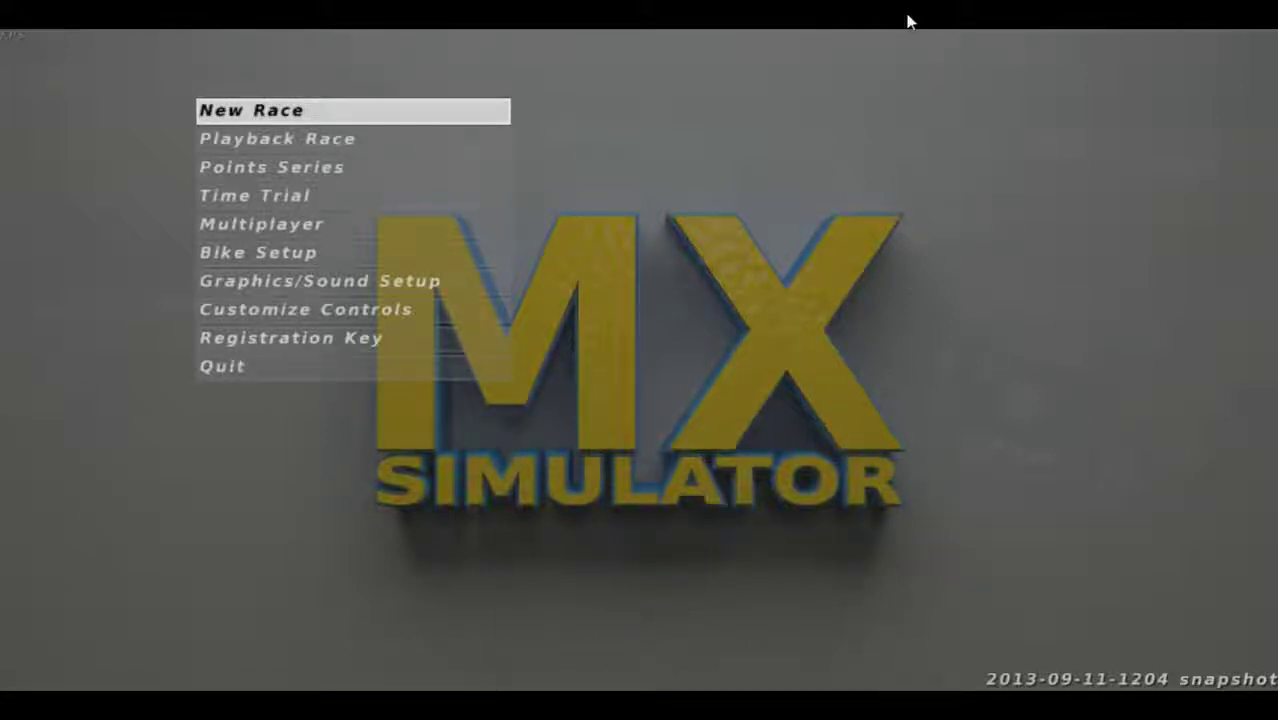
left_click(477, 111)
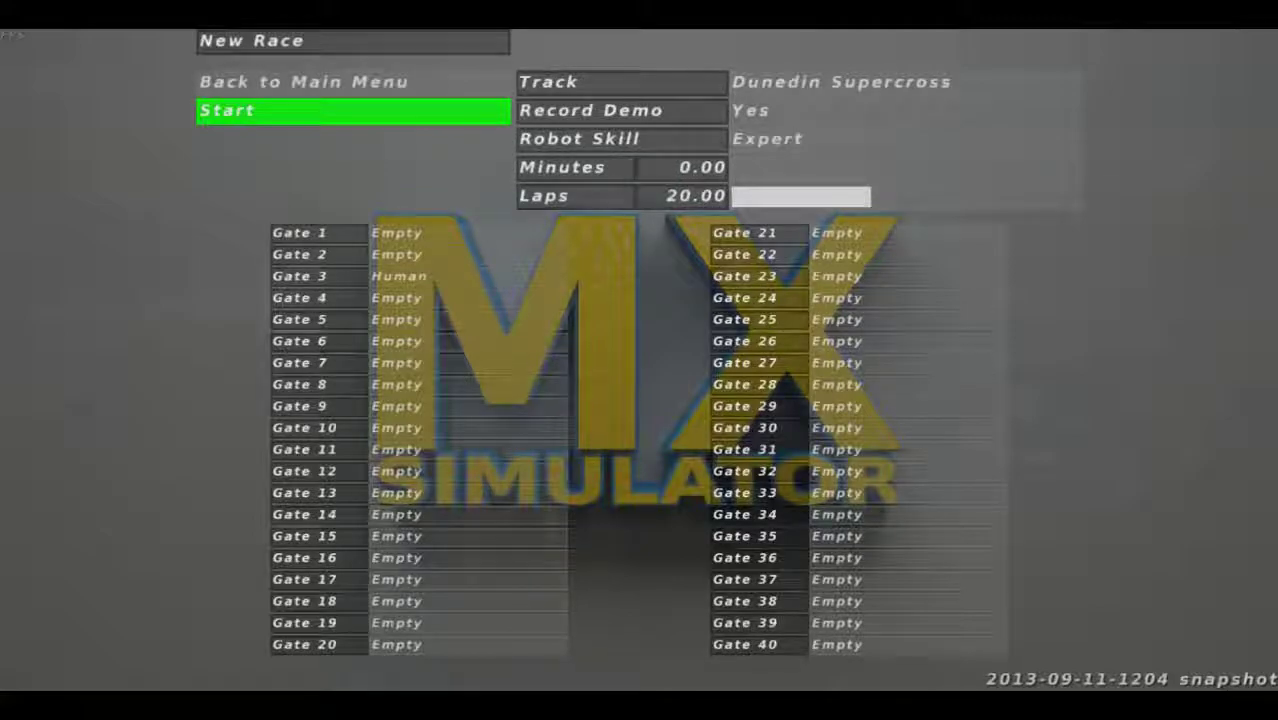
key("Return")
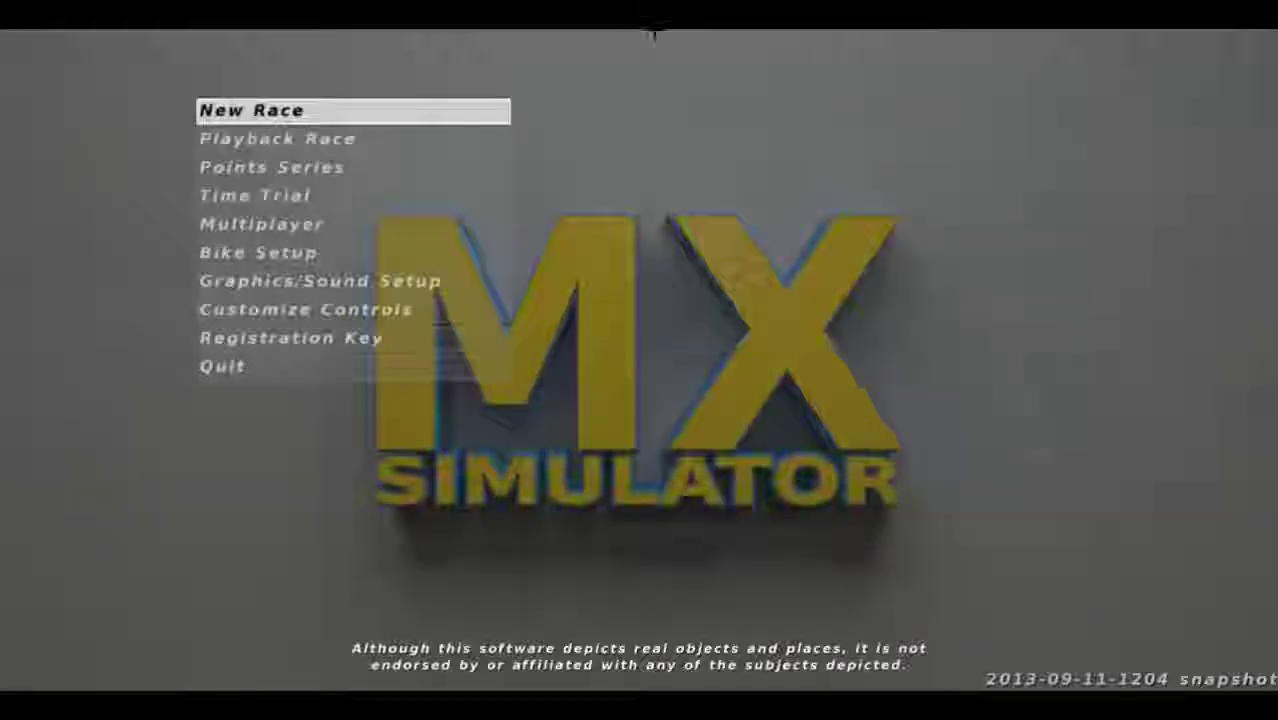
left_click(394, 115)
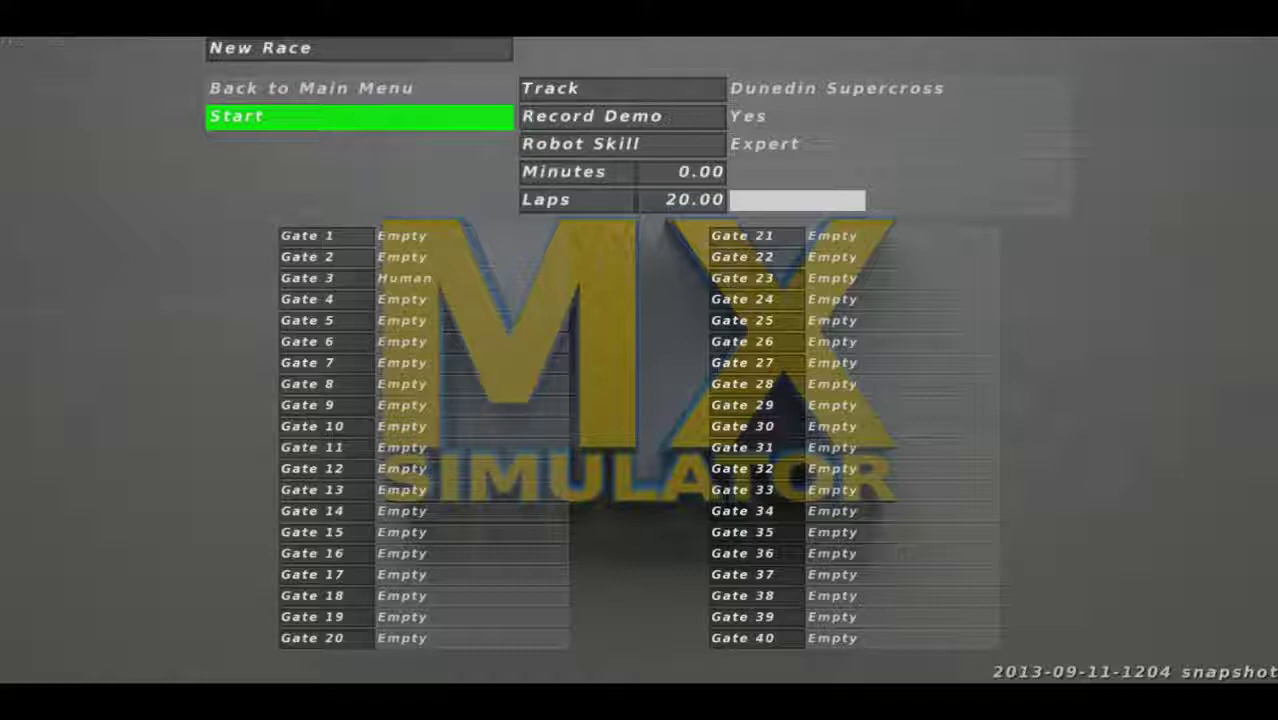
Start the race and ride the bike from the starting gate across the stadium floor to the podium's ramp
left_click(360, 117)
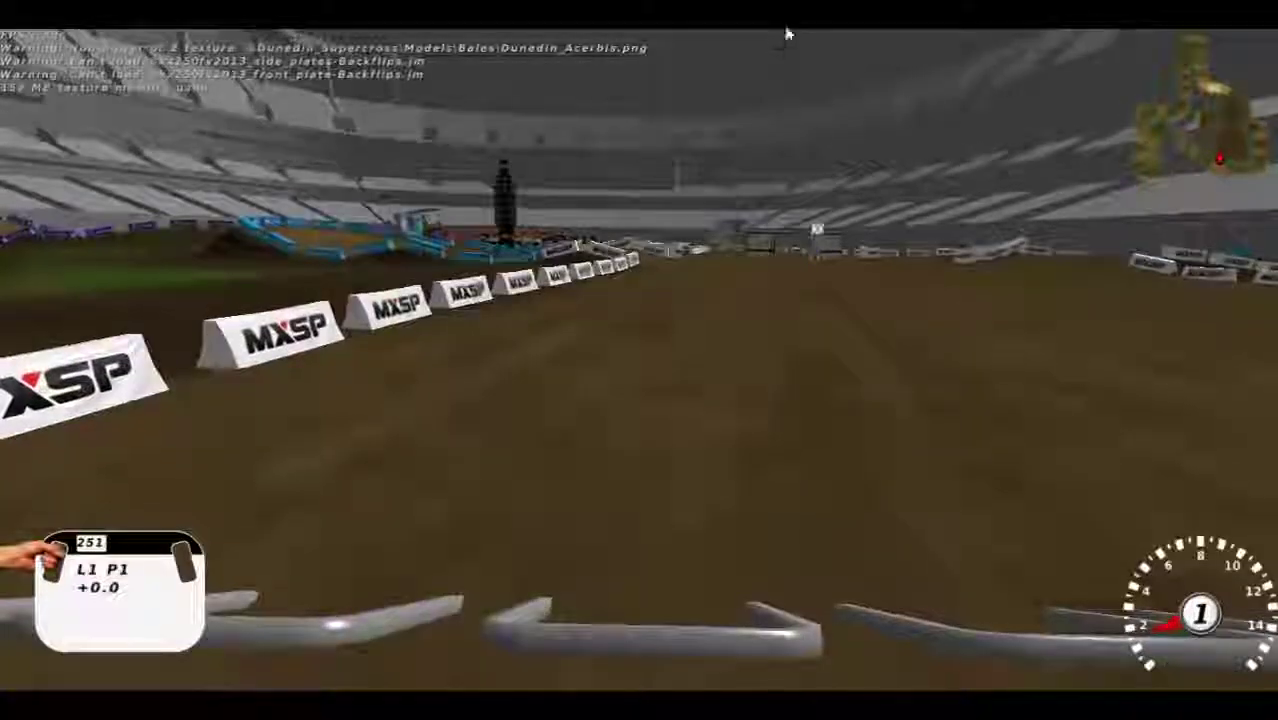
key("Up")
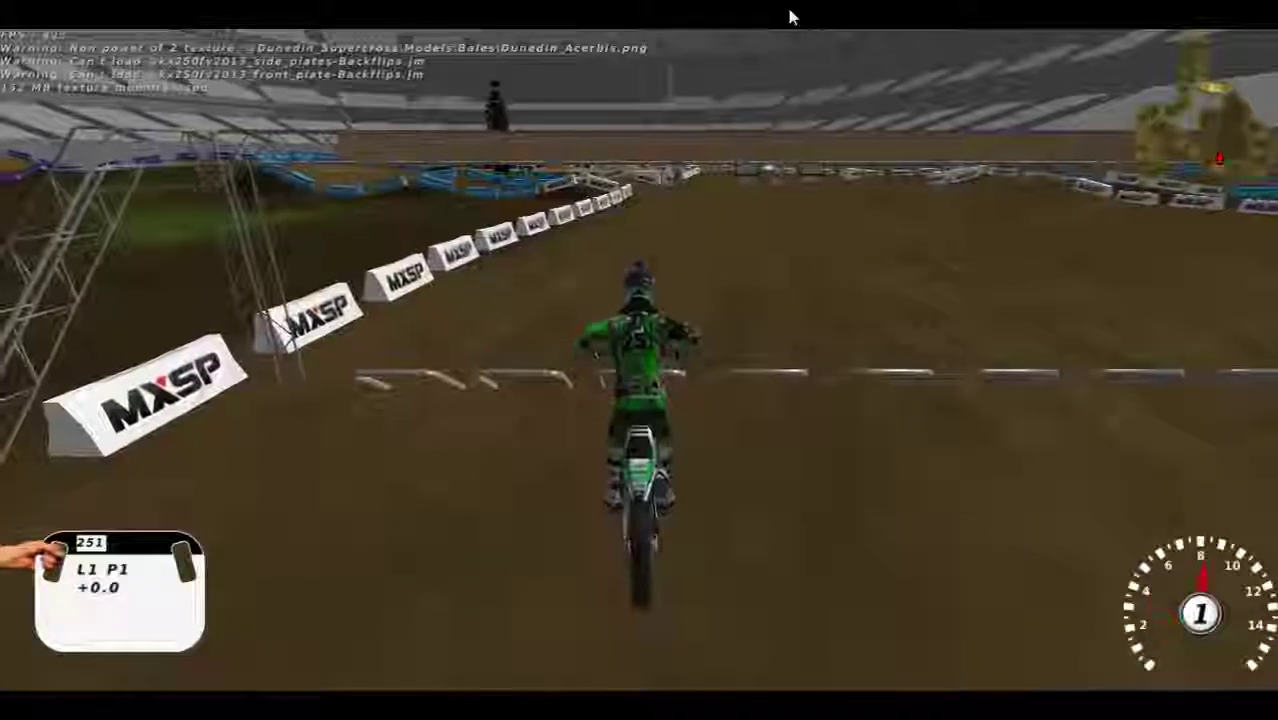
key("Right")
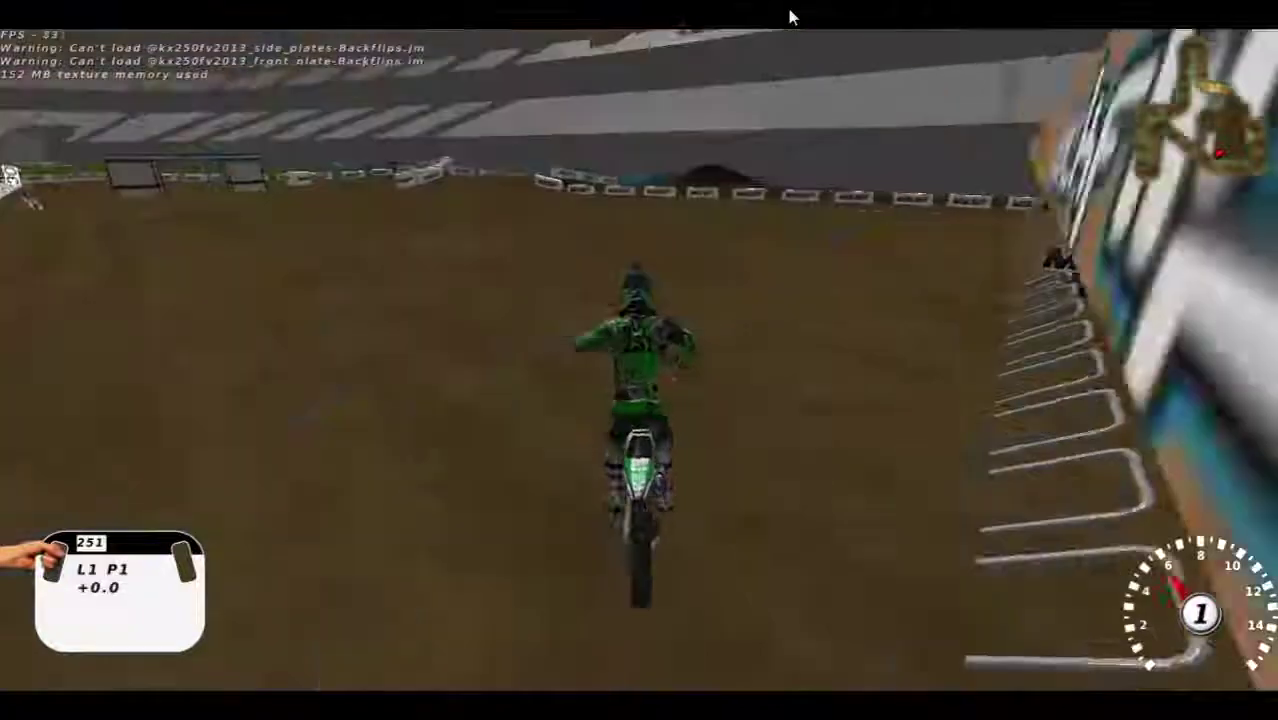
key("Left")
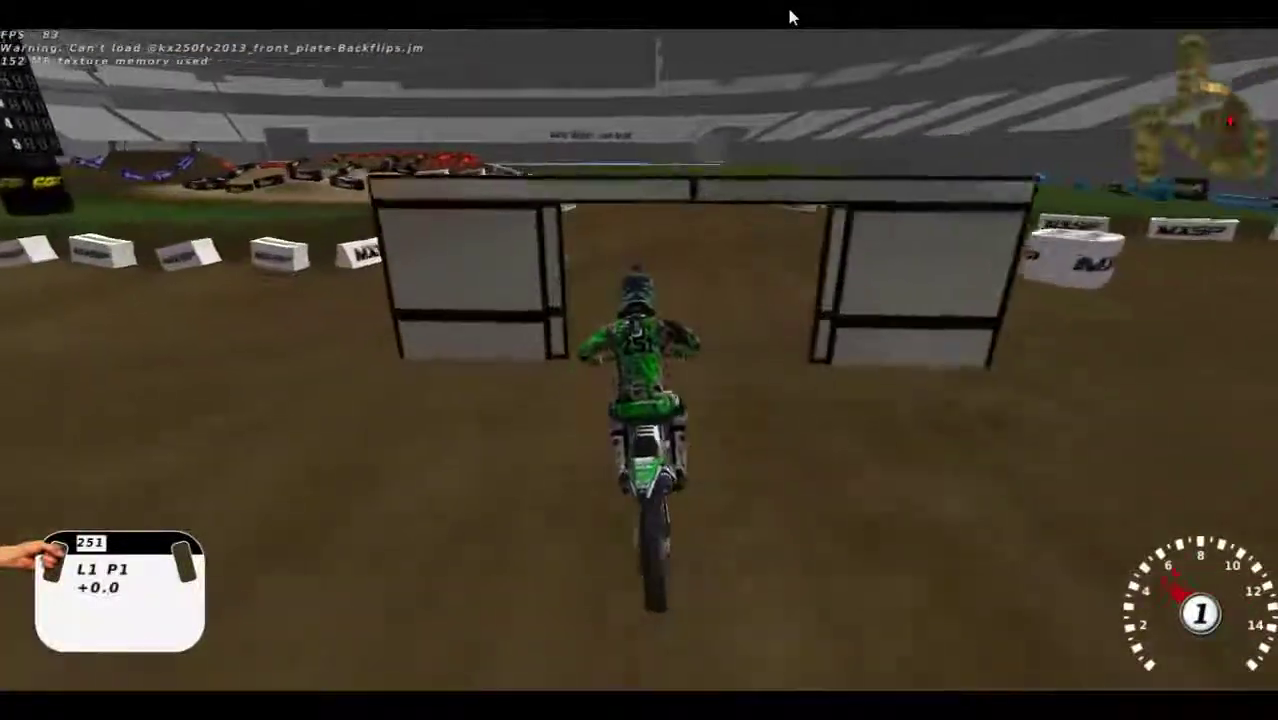
key("Left")
key("Left")
key("Right")
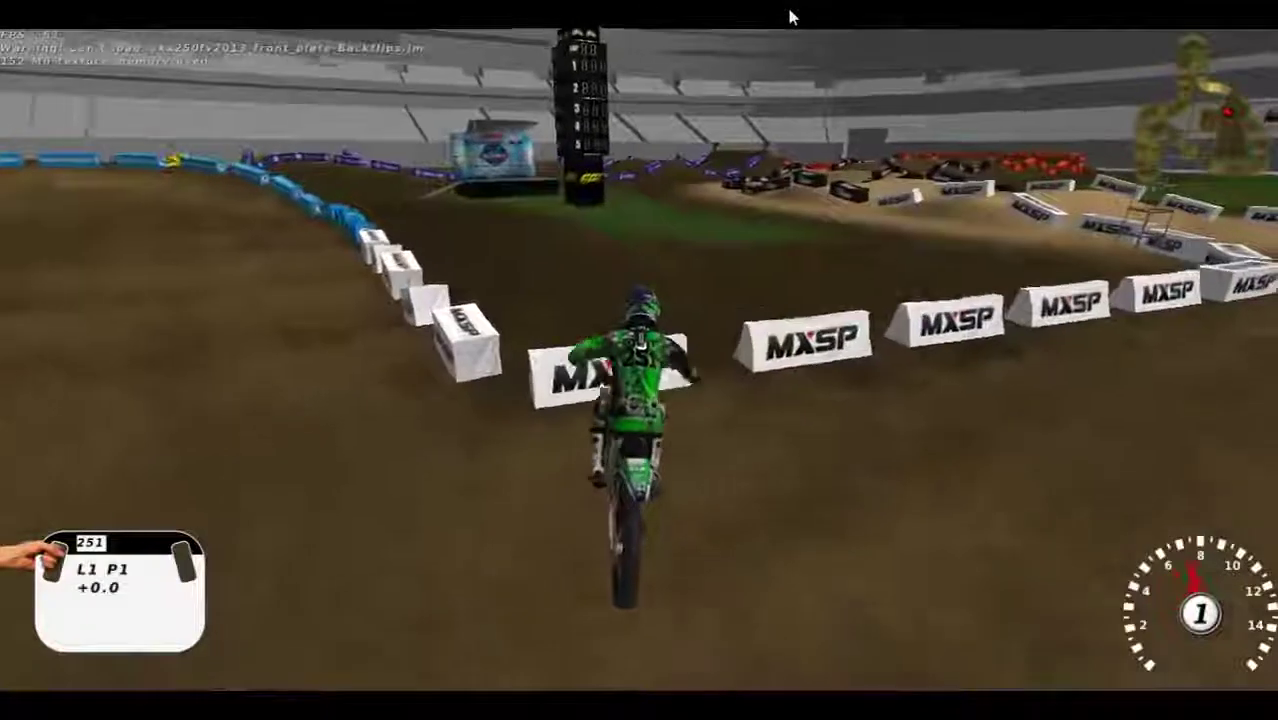
key("Left")
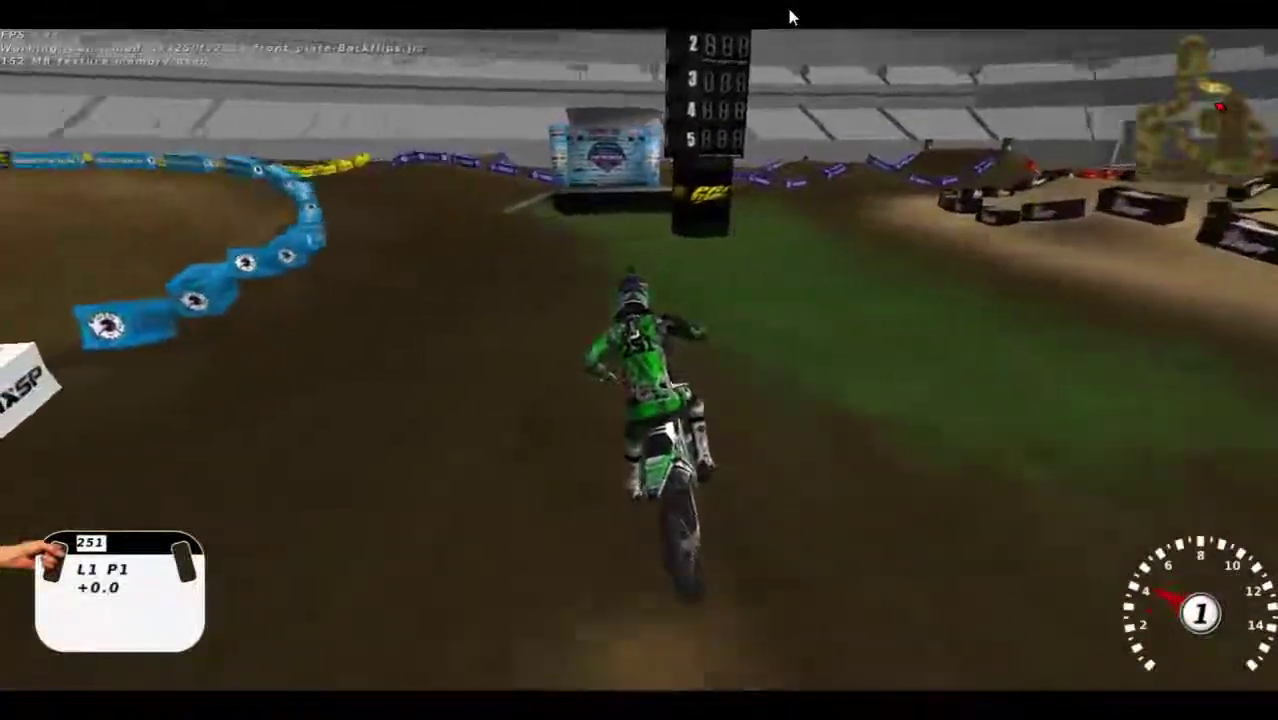
key("Left")
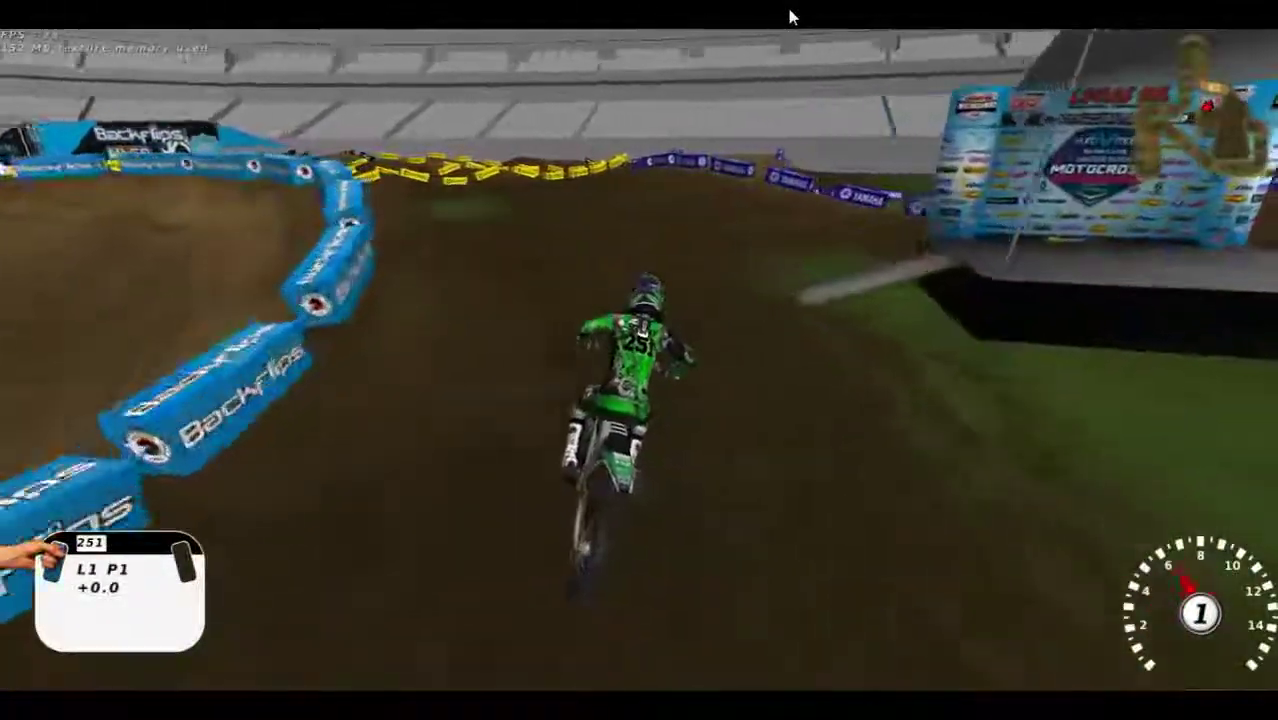
key("Right")
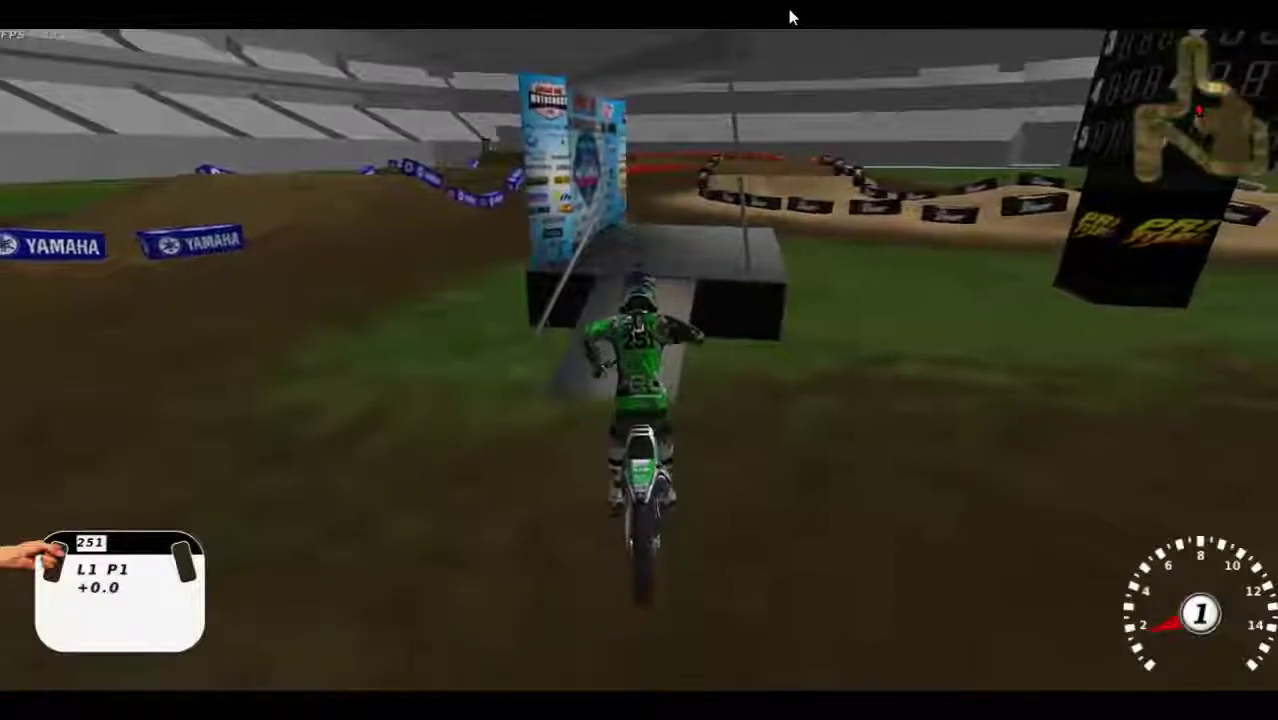
Ride up the ramp, cross the podium deck and drop off its far edge onto the grass
key("Up")
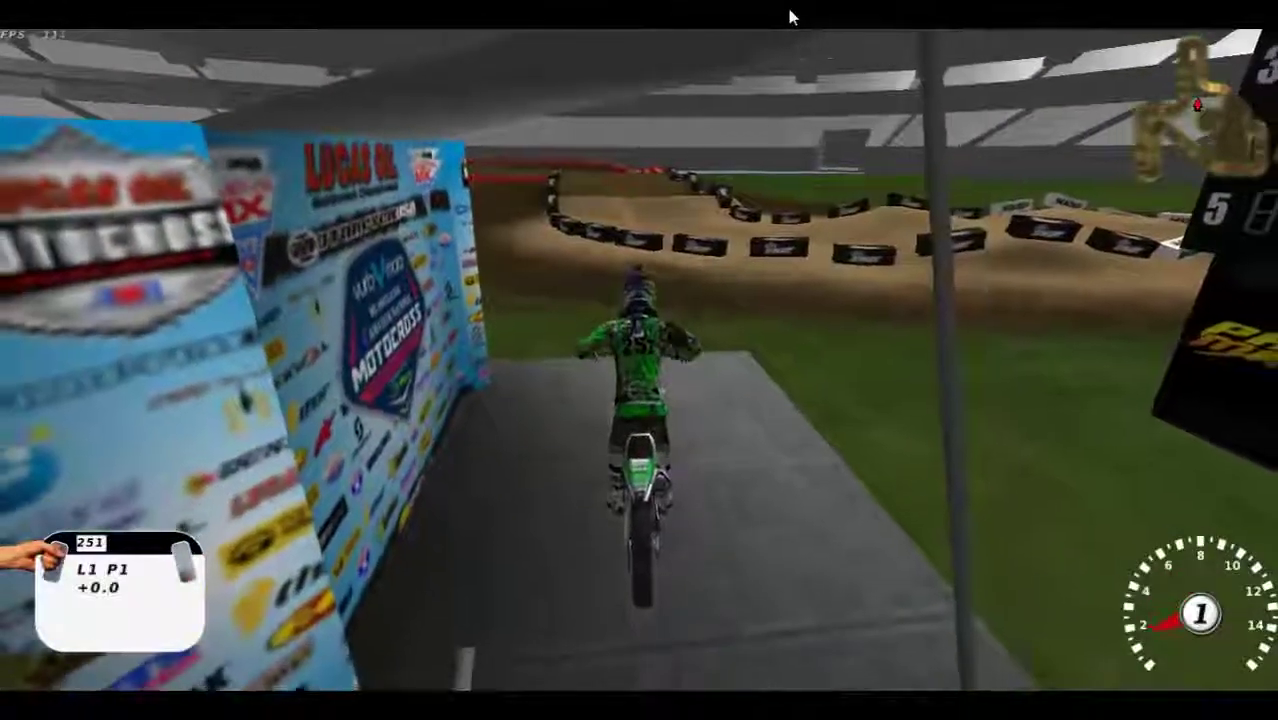
key("Up")
key("Up")
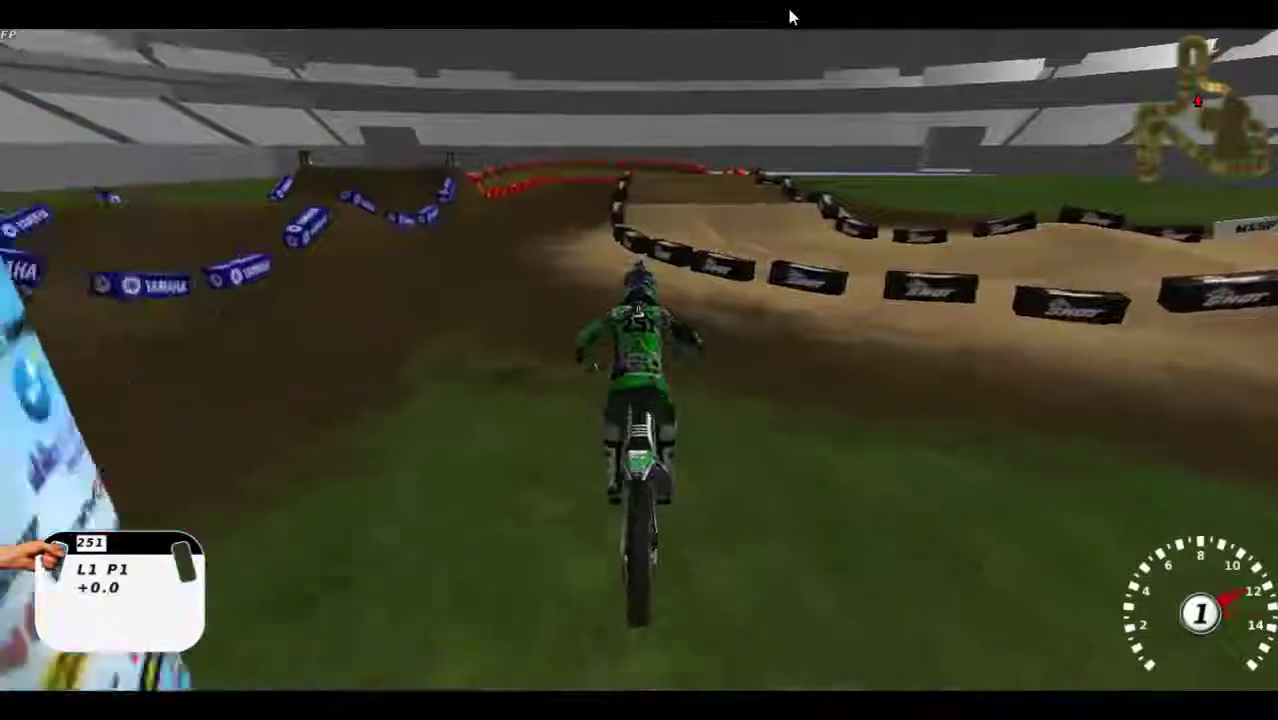
Circle back past the scoring tower and ride at the podium again to test its collision
key("Left")
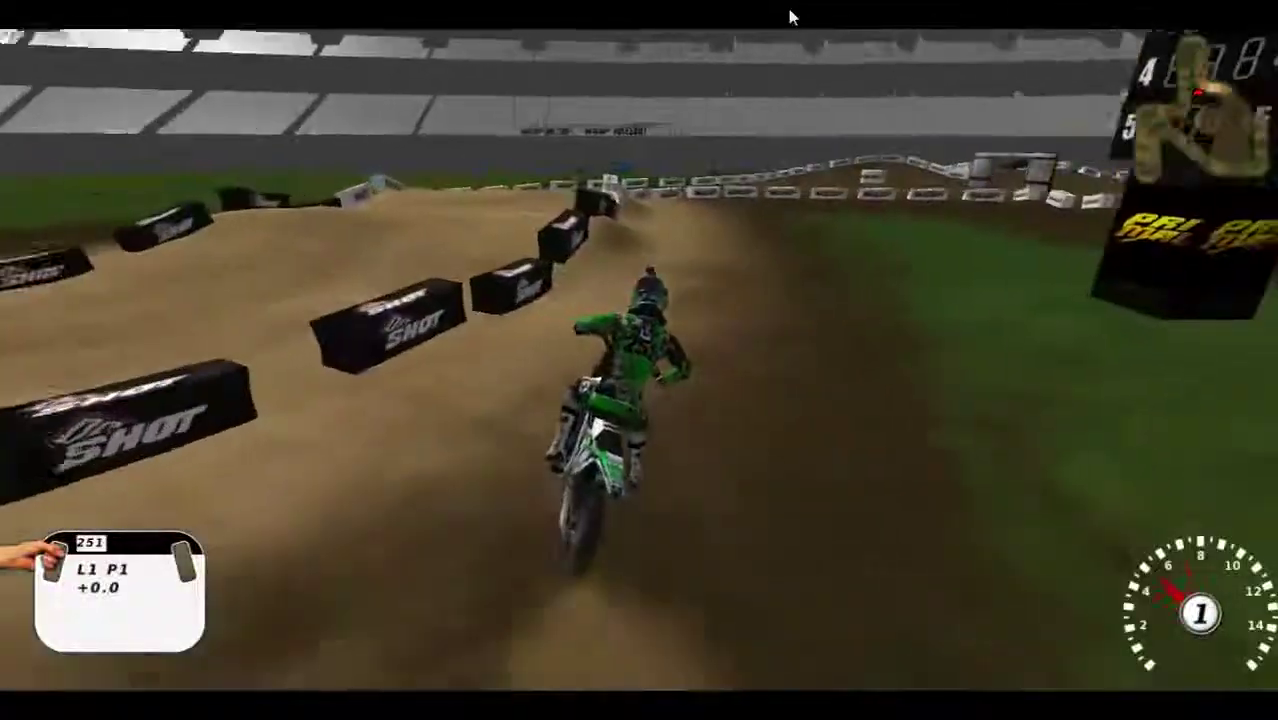
key("Right")
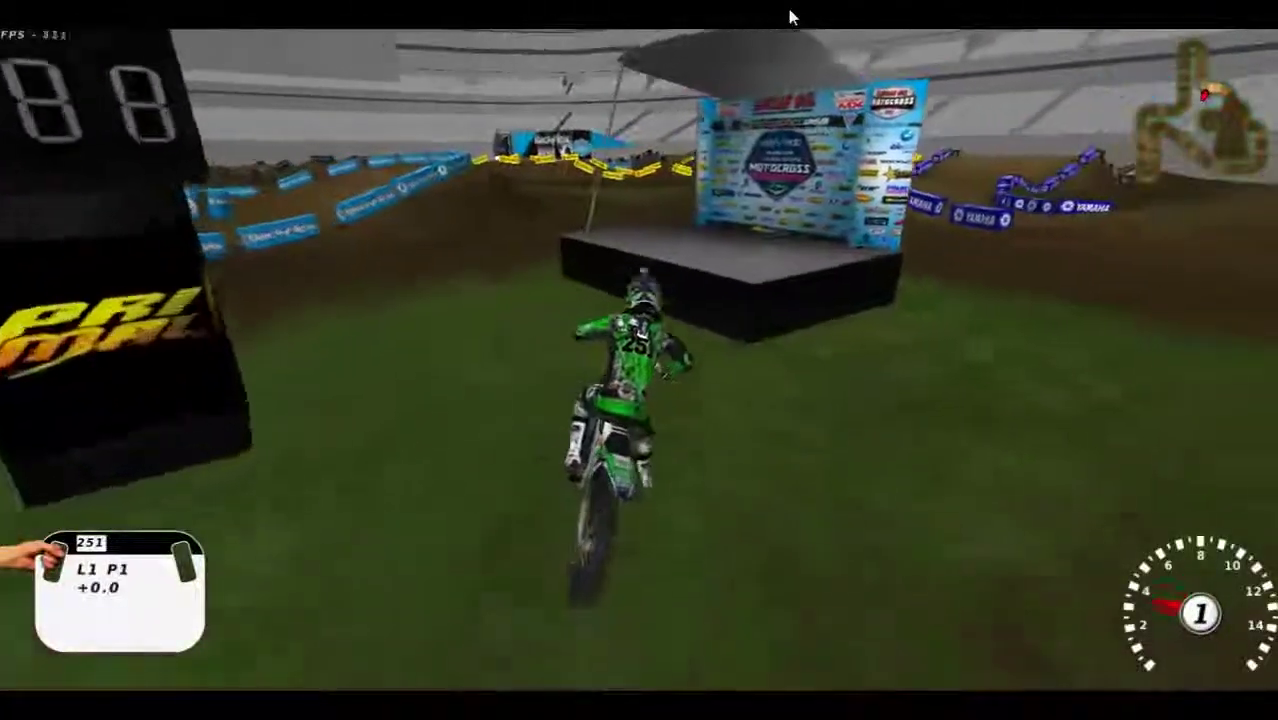
key("Escape")
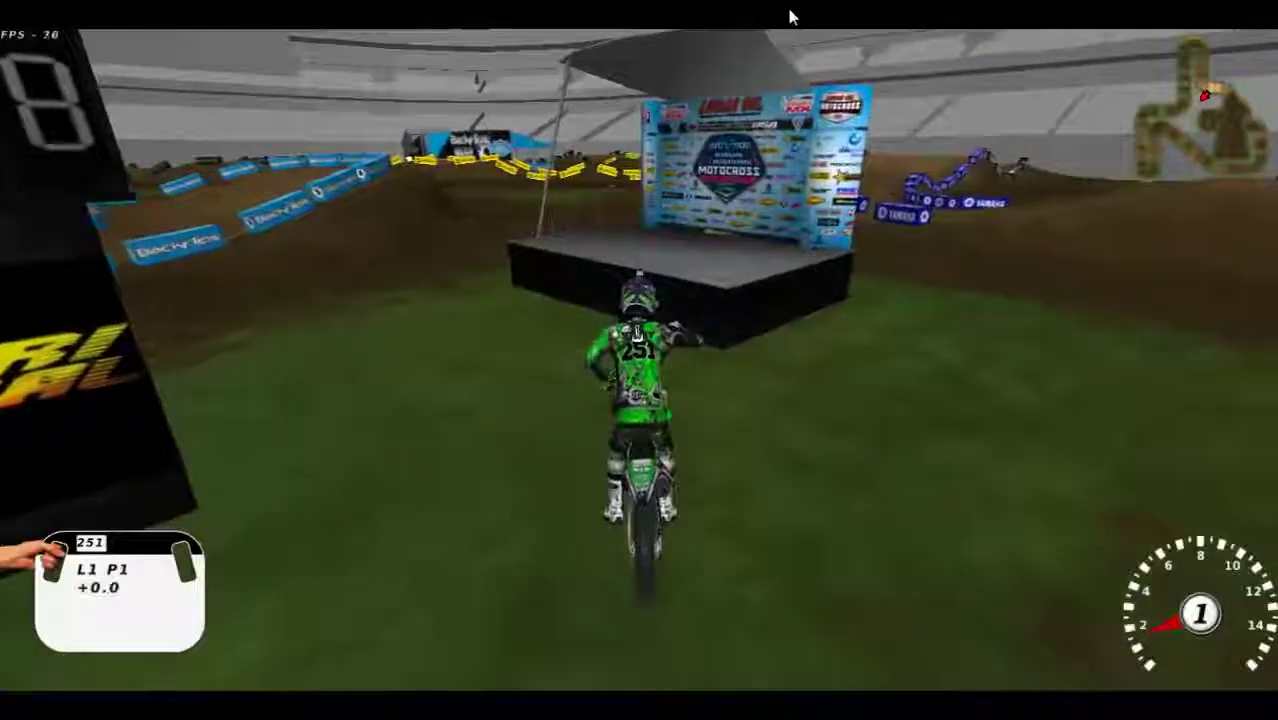
key("Up")
key("Up")
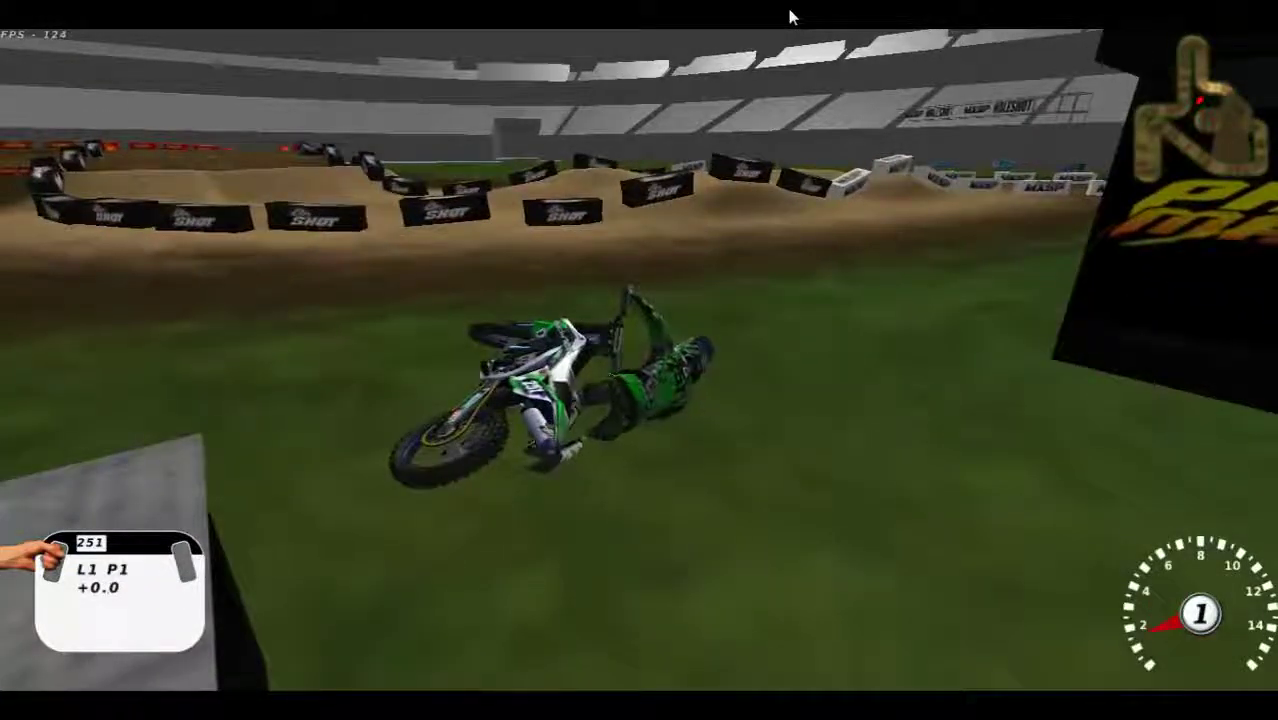
Leave the ride, open the race playback list and play back the recorded podium ride
key("Down")
key("Return")
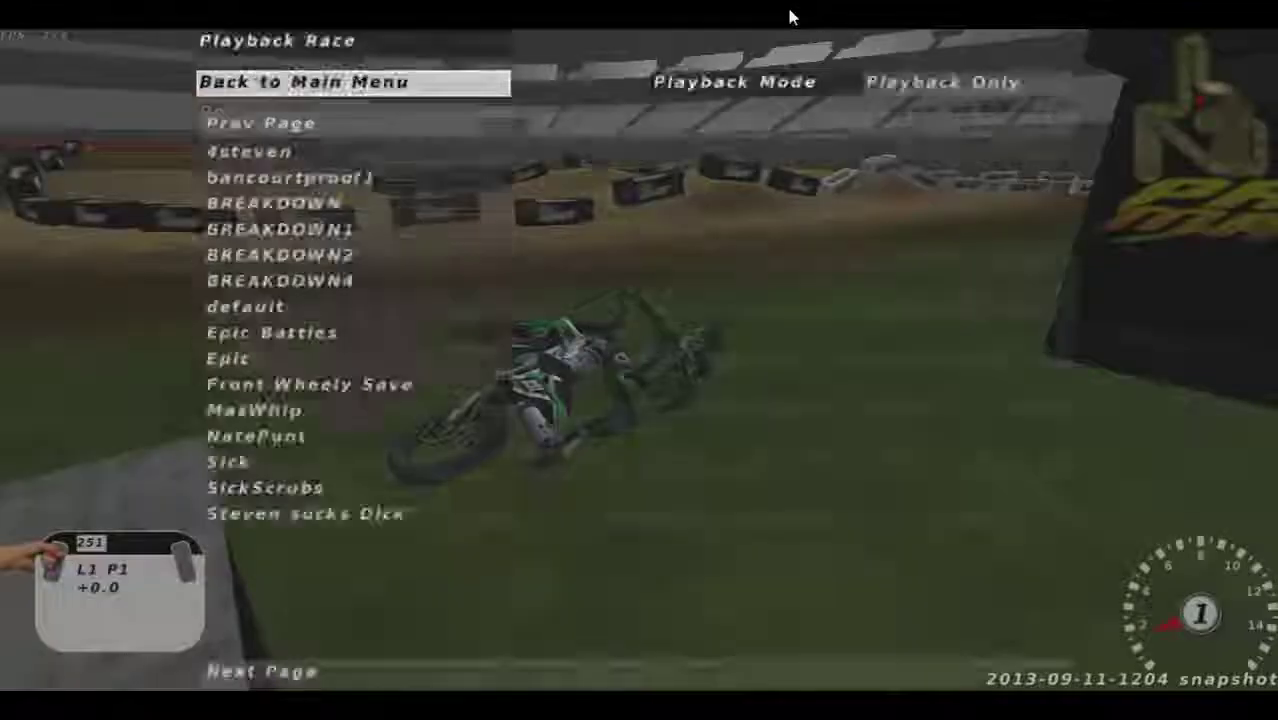
key("Down")
key("Down")
key("Down")
key("Down")
key("Down")
key("Return")
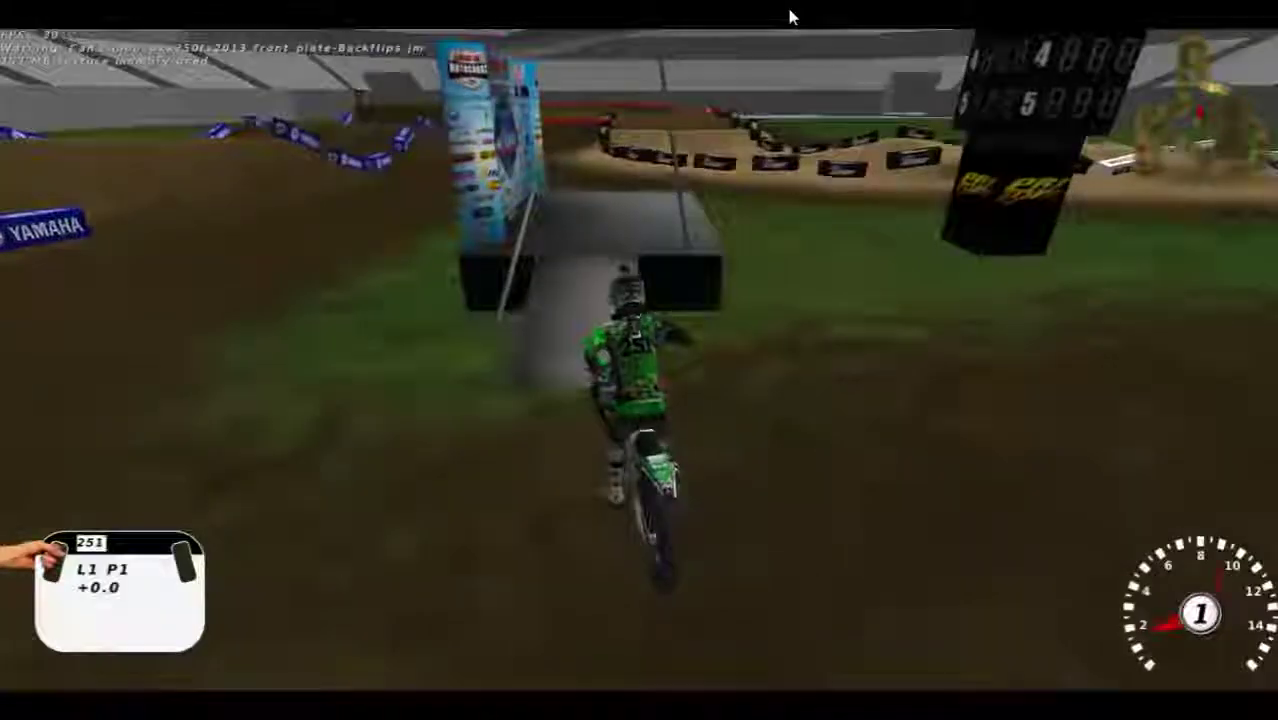
Pause the playback with the bike on the podium, switch to the free camera and fly it to the podium
key("p")
key("c")
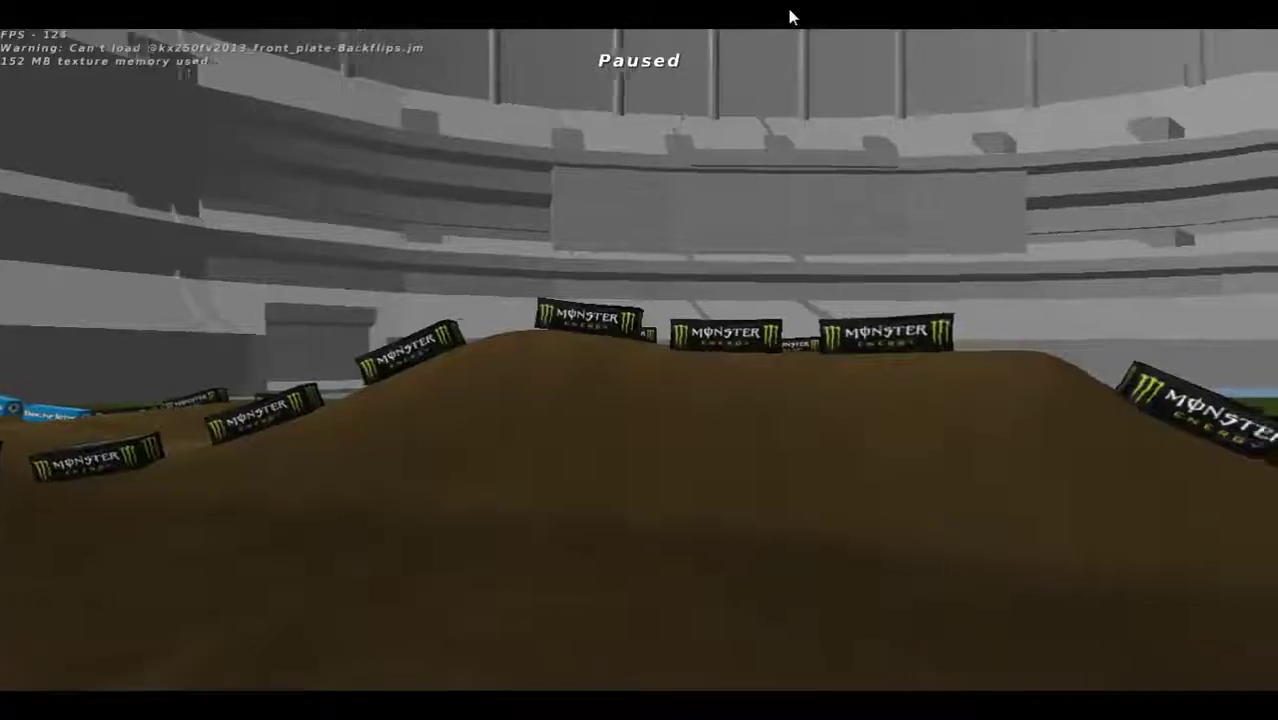
key("Up")
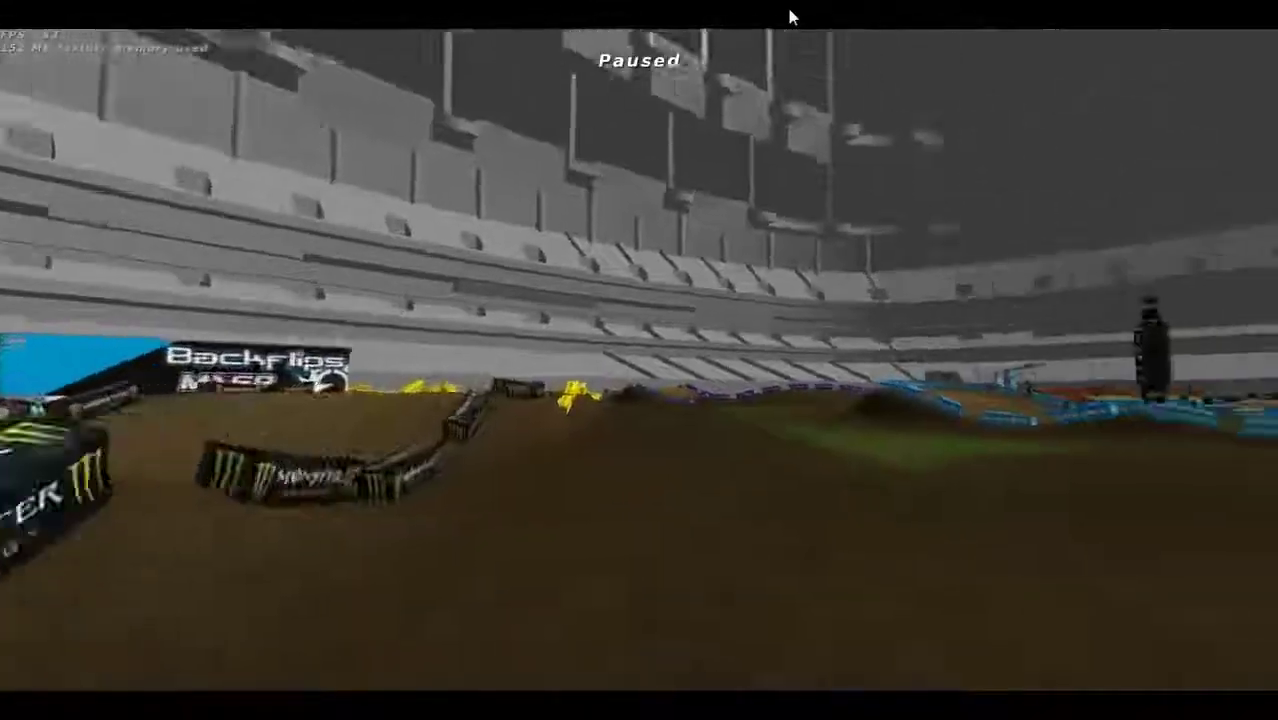
key("Up")
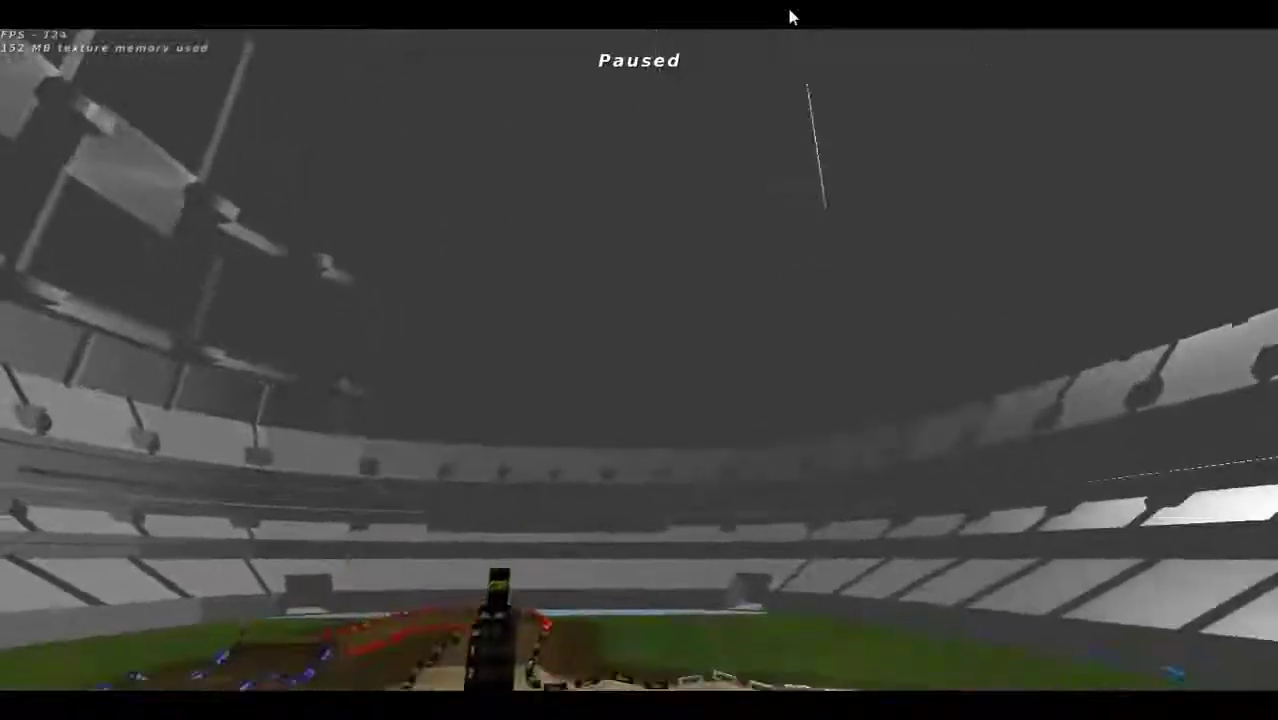
key("Left")
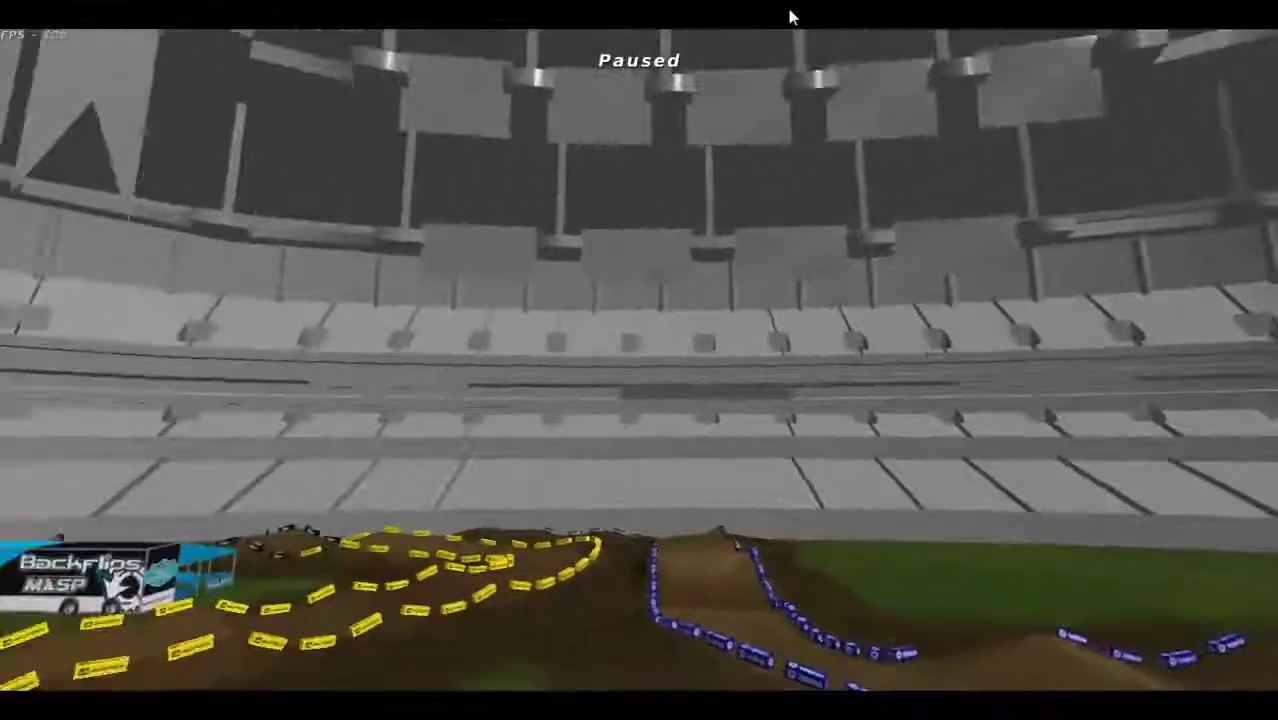
key("Left")
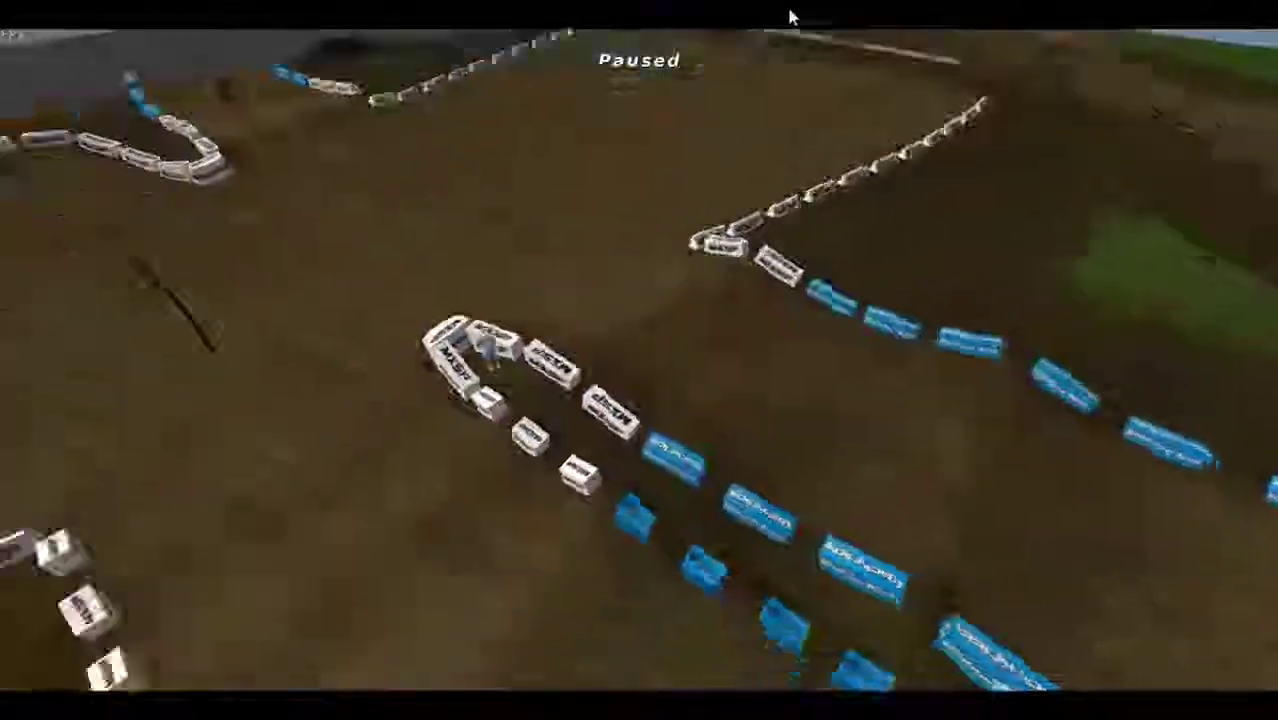
key("Left")
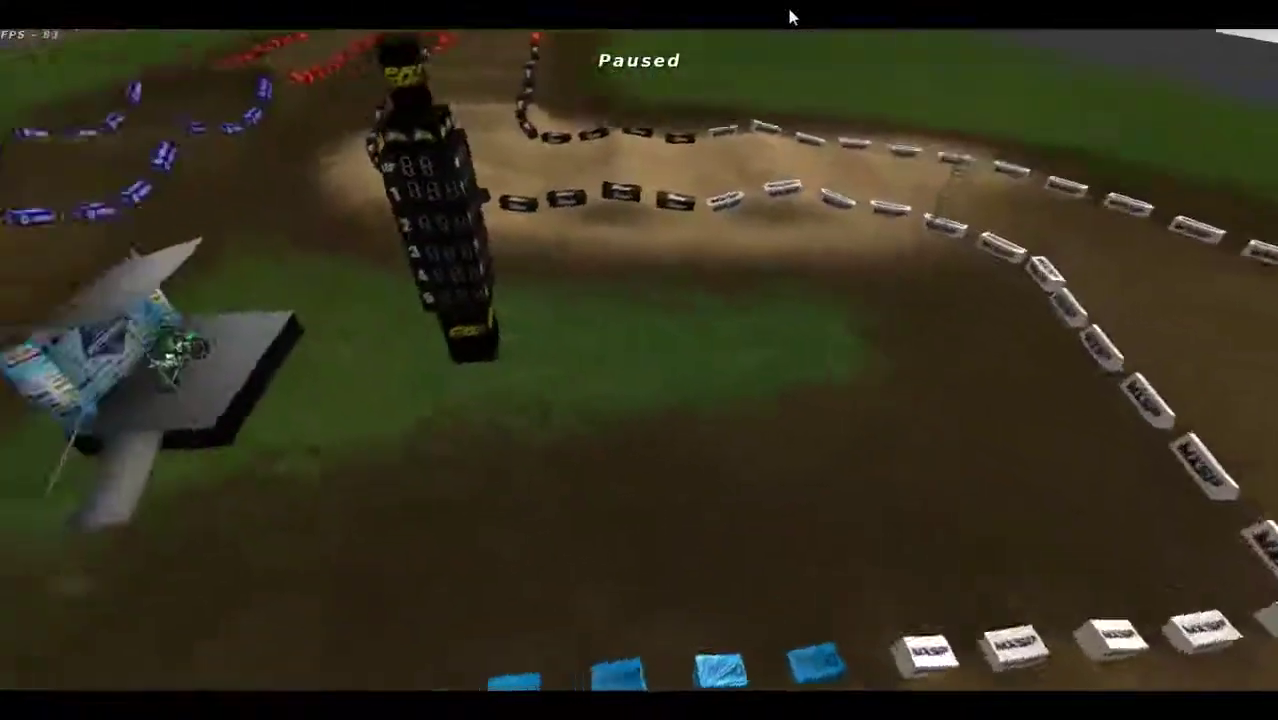
key("Up")
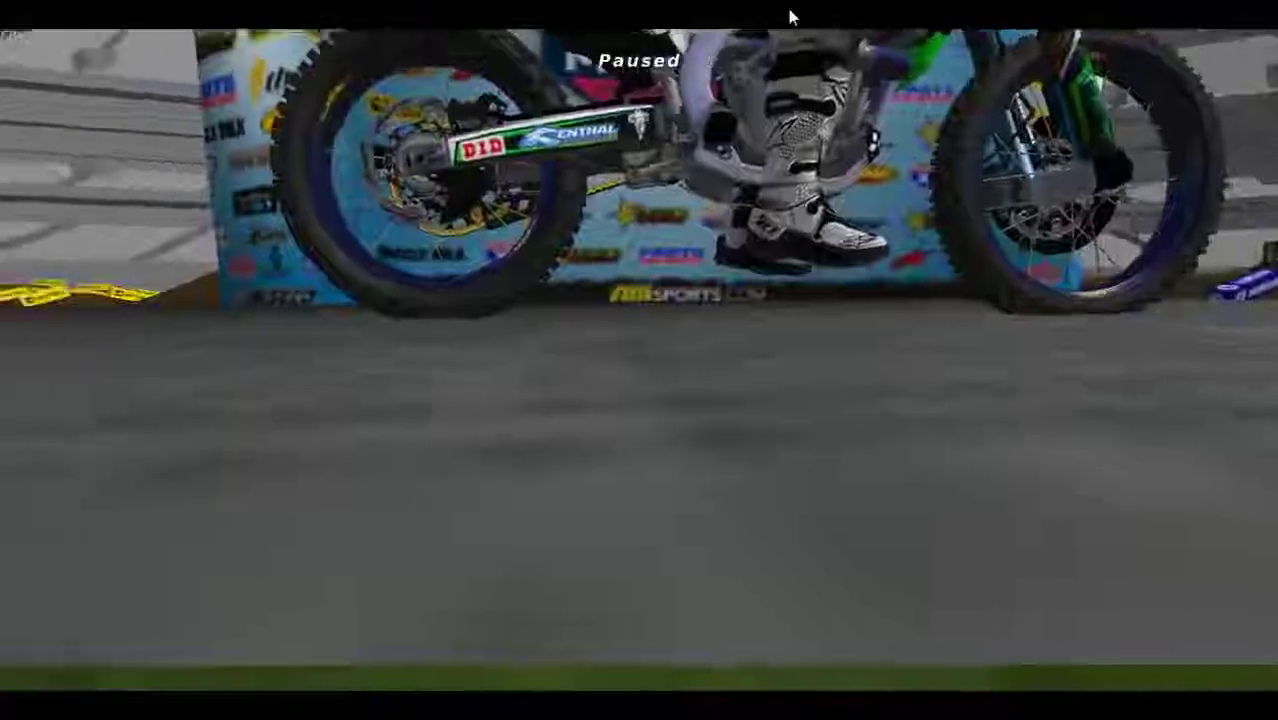
Examine how the bike's wheels rest on the podium deck, both close up and from farther away
key("Left")
key("Down")
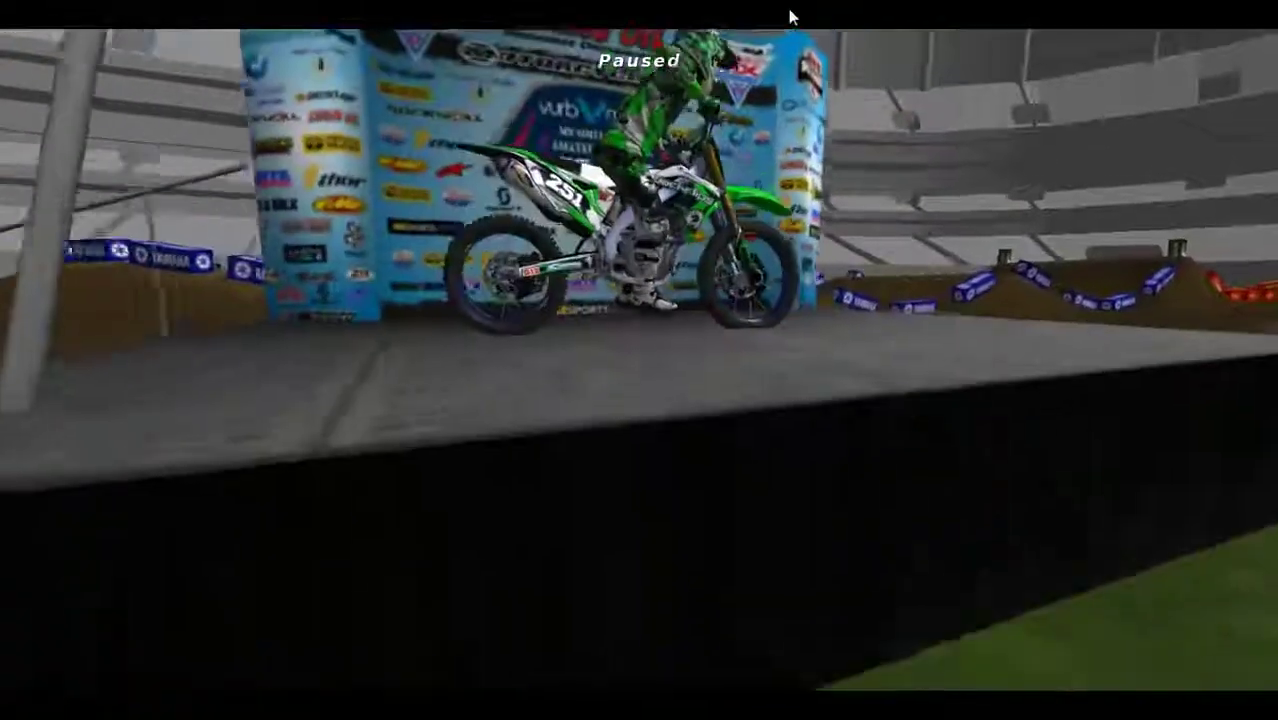
key("Down")
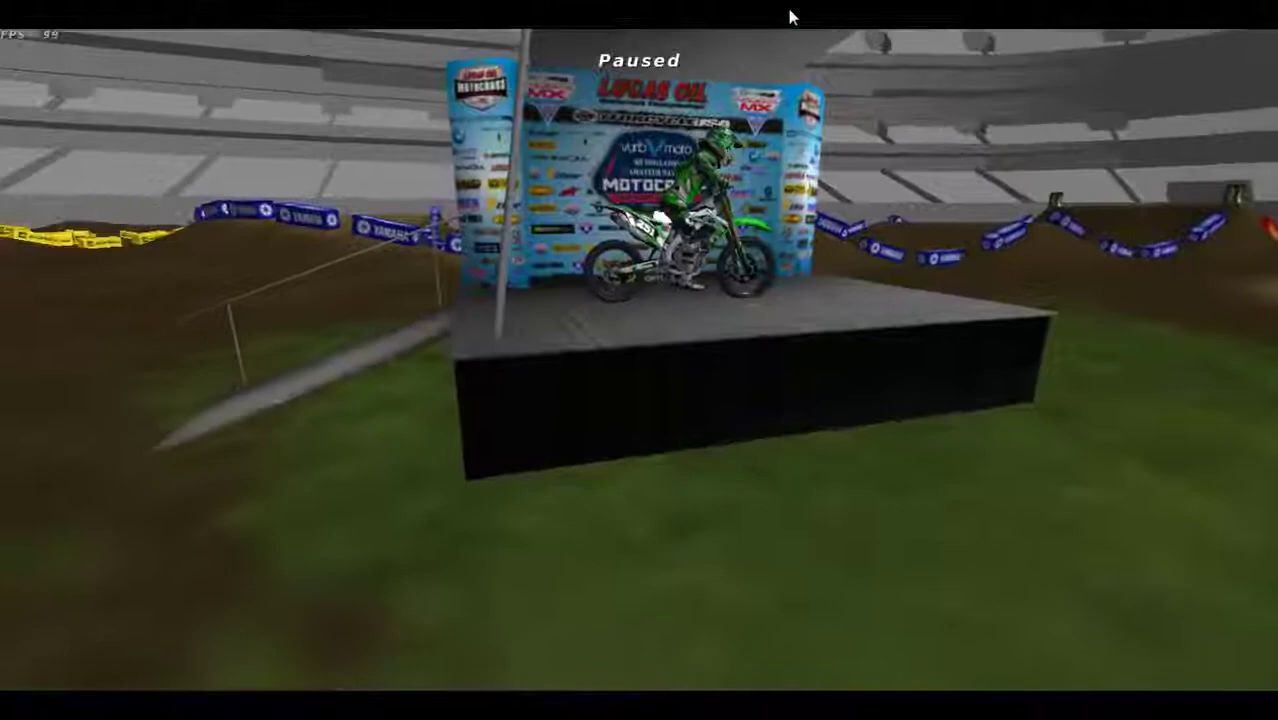
key("Up")
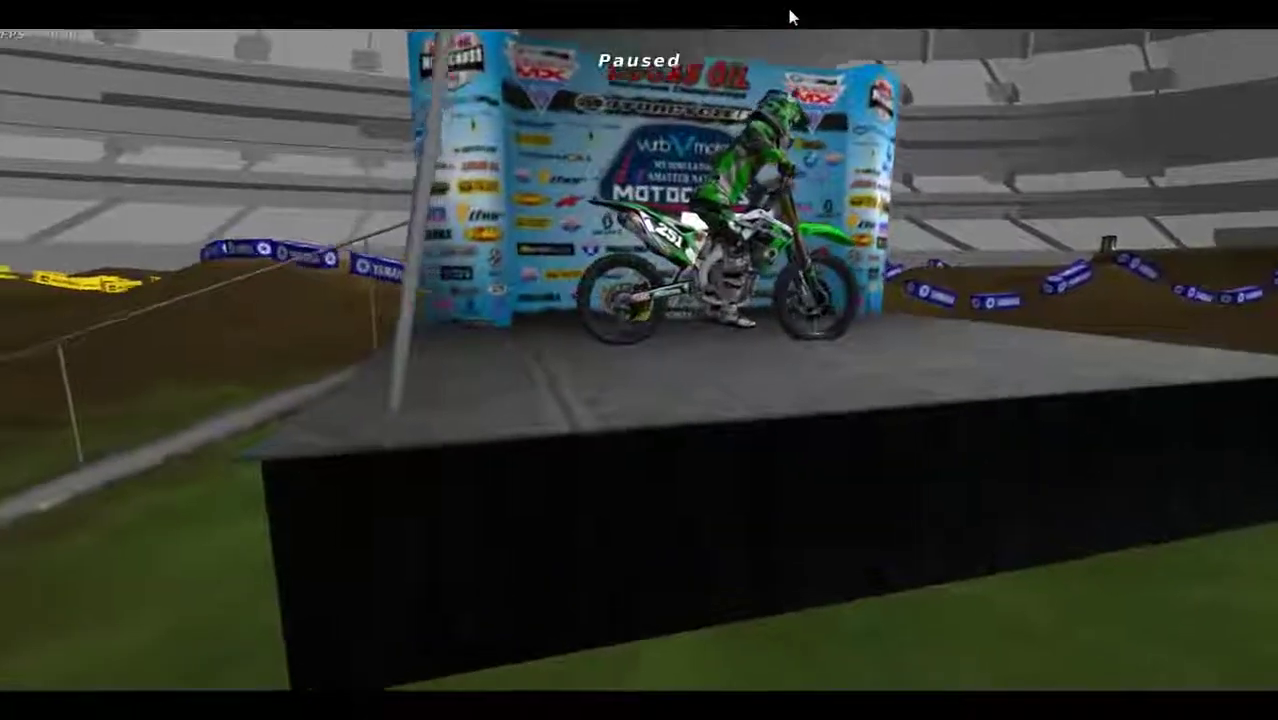
key("Up")
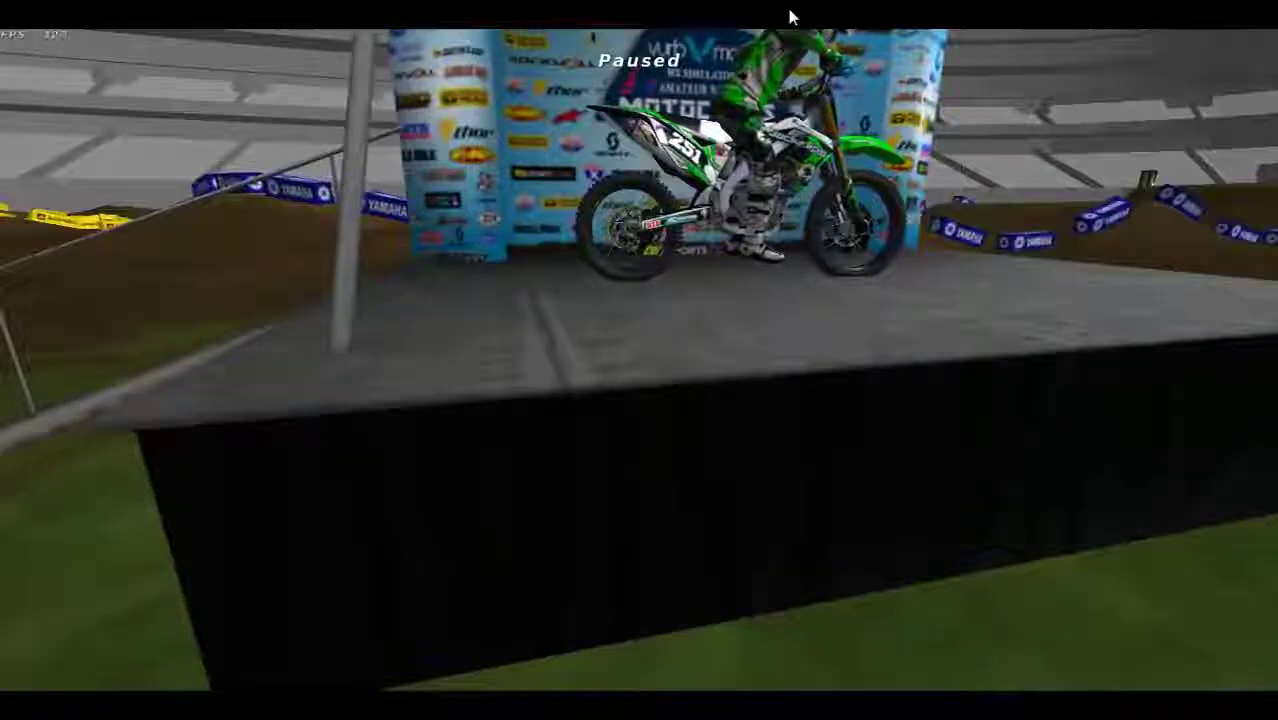
key("Down")
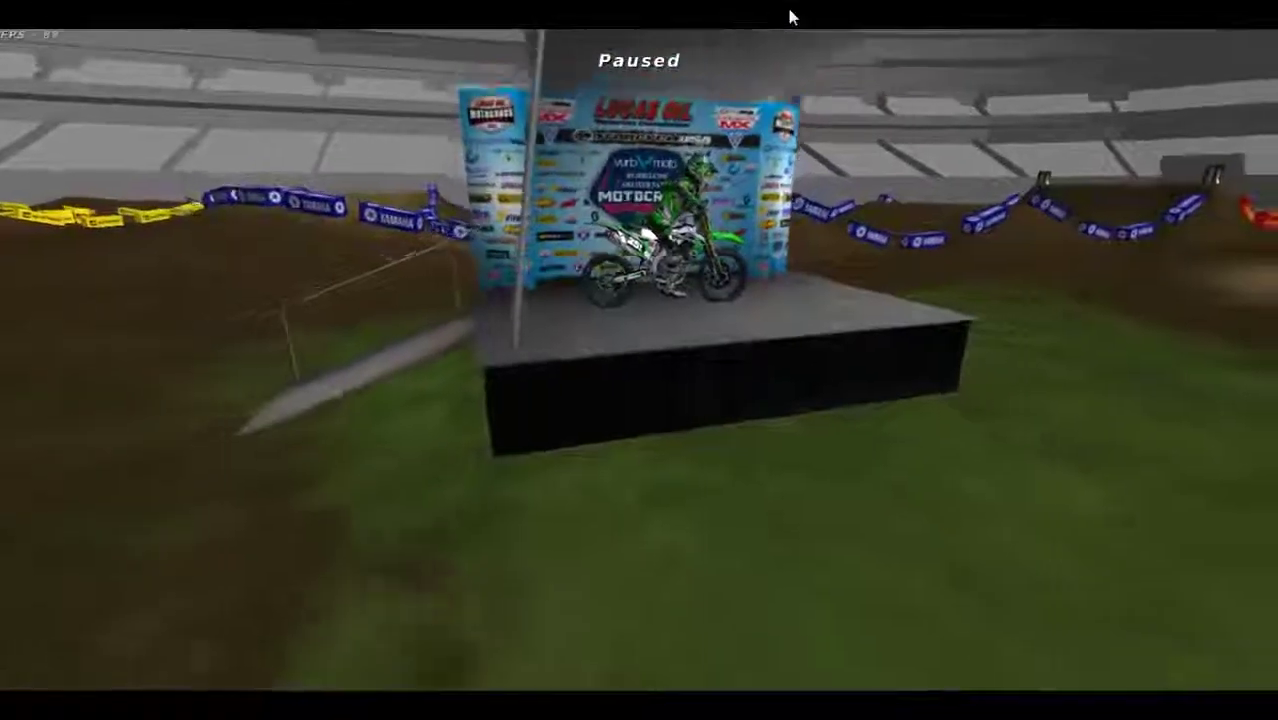
key("Down")
key("Down")
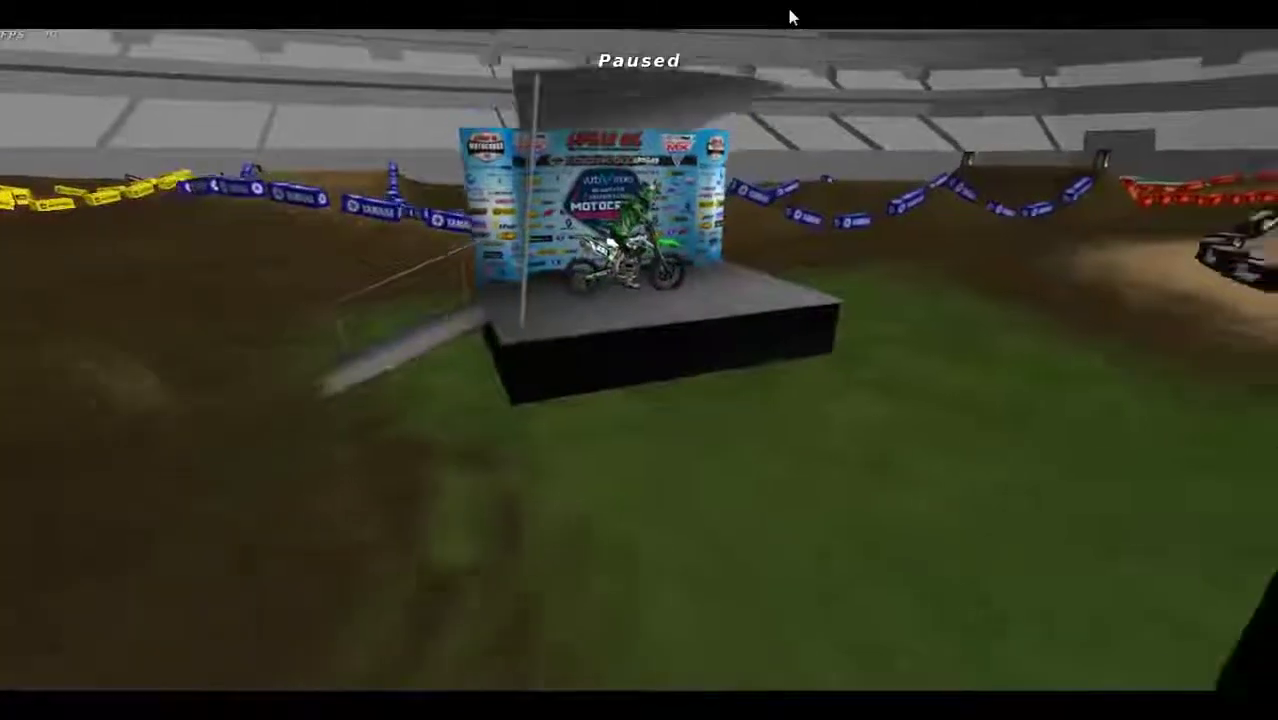
key("Up")
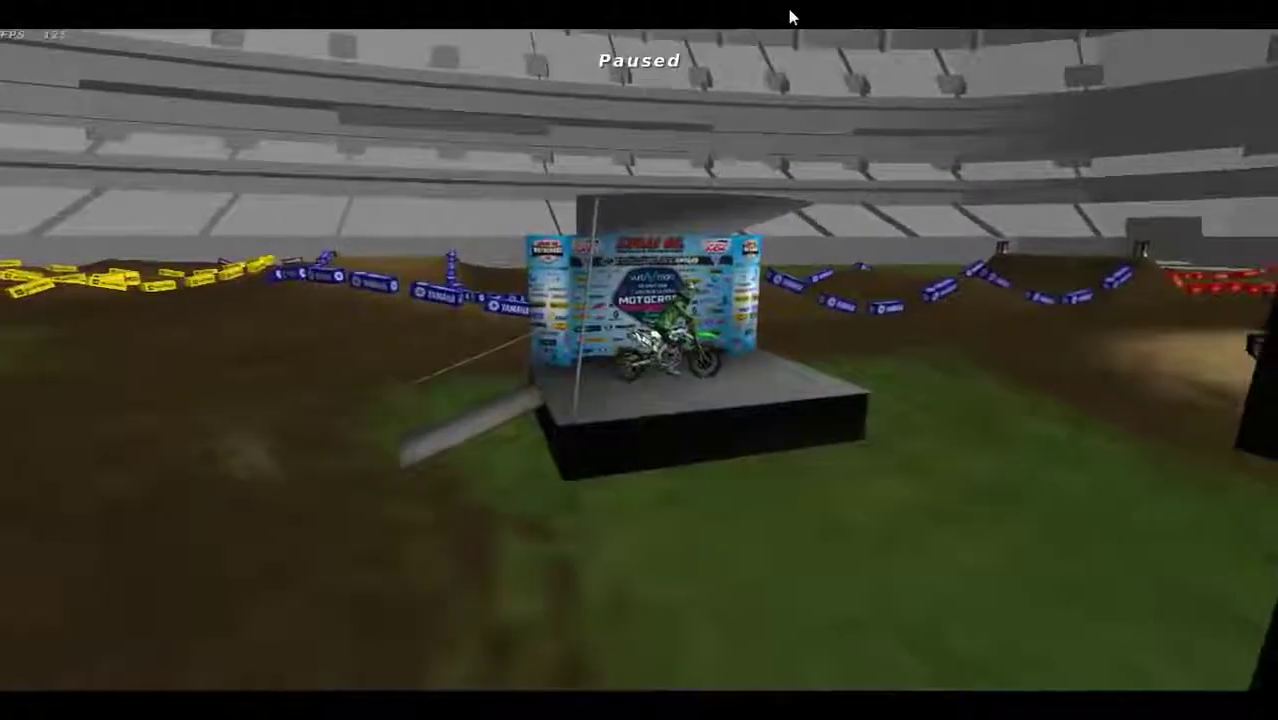
key("Up")
key("Right")
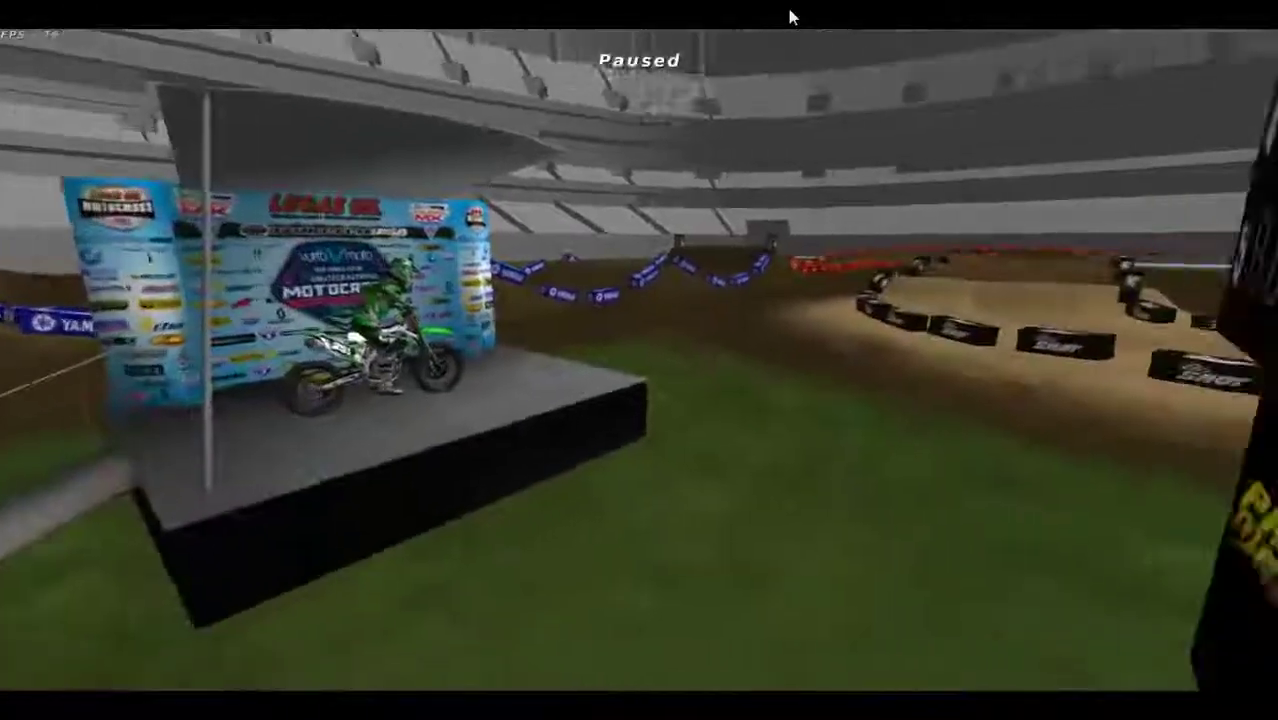
Look over the podium's ramp side, the scoring tower and the surrounding stadium, ending with the podium in view
key("Escape")
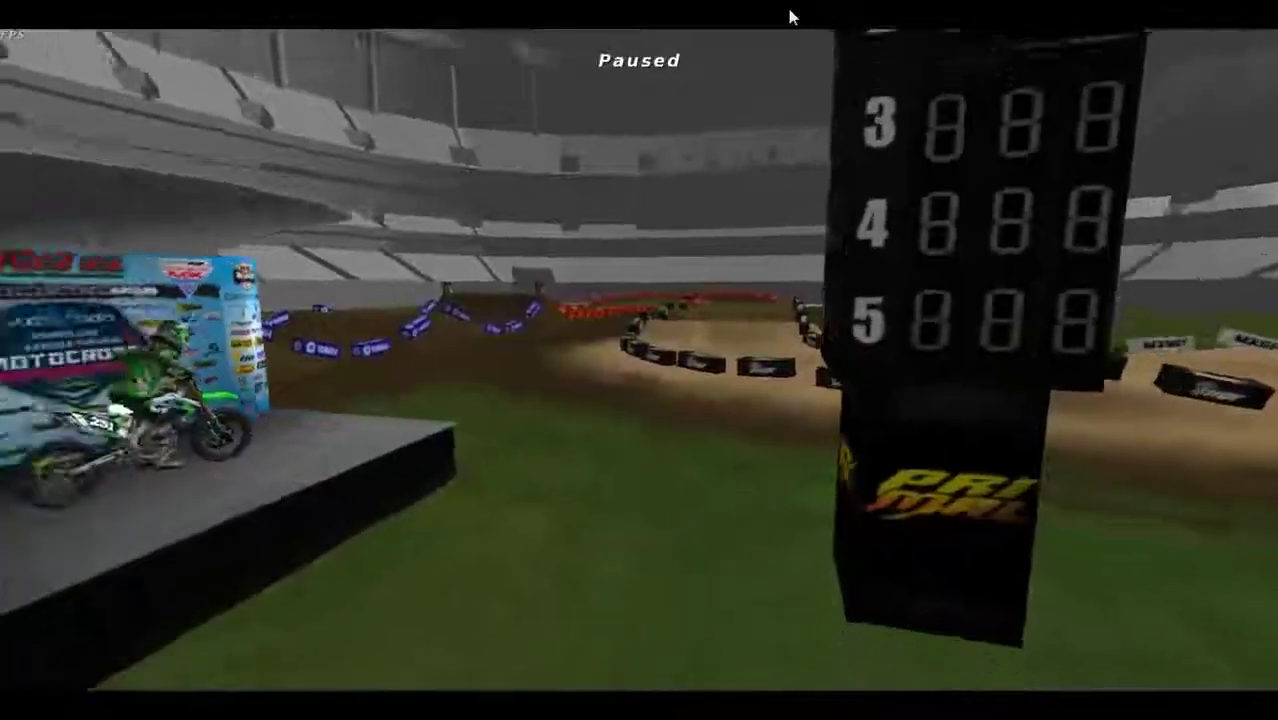
key("Down")
key("Up")
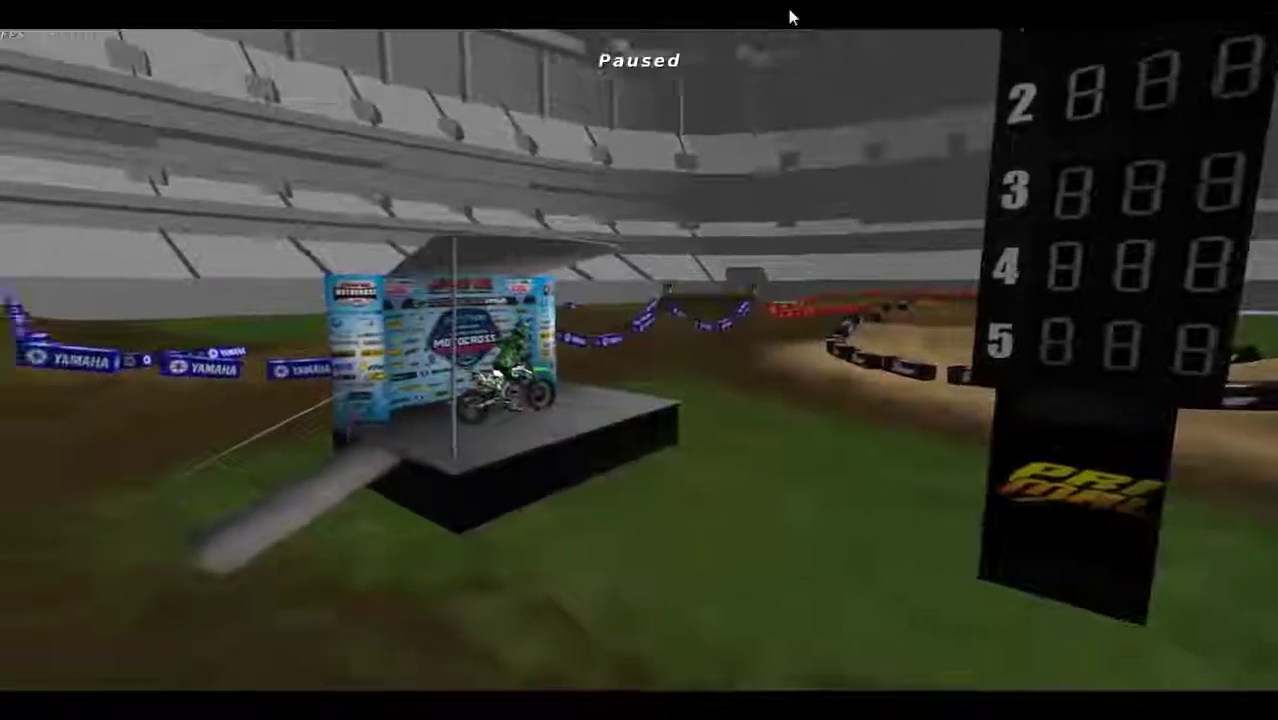
key("Left")
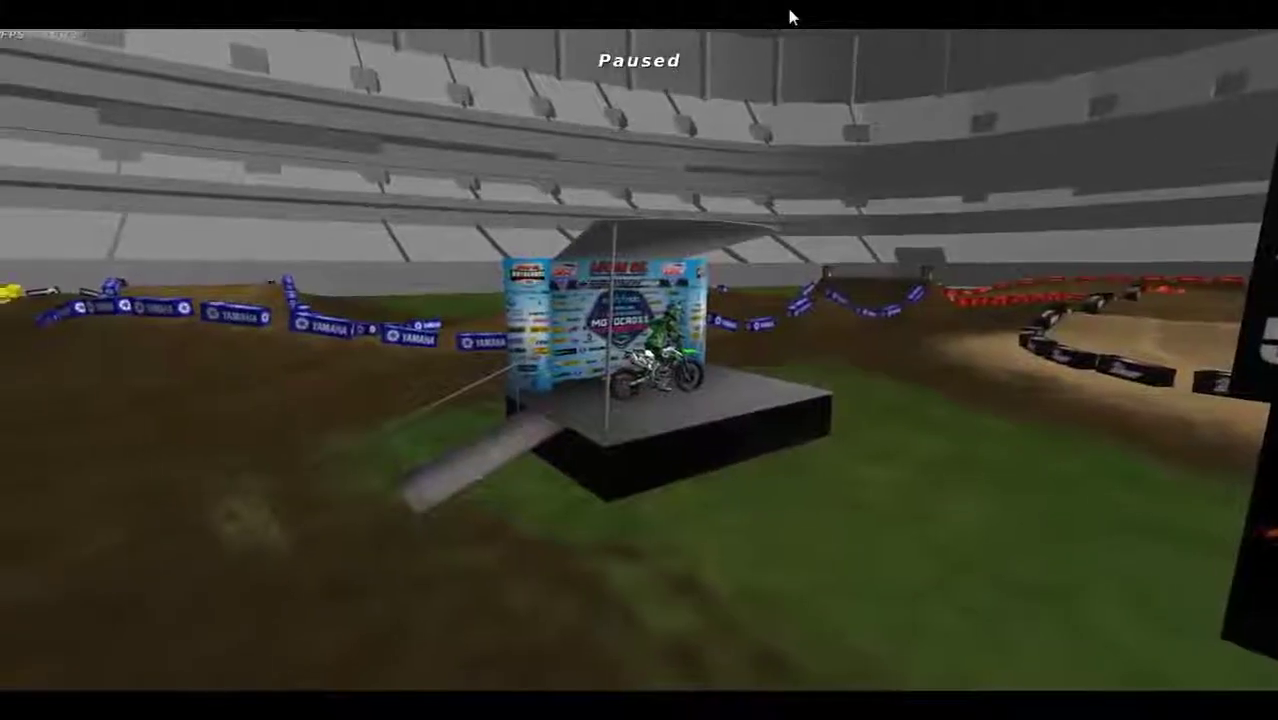
key("Right")
key("Right")
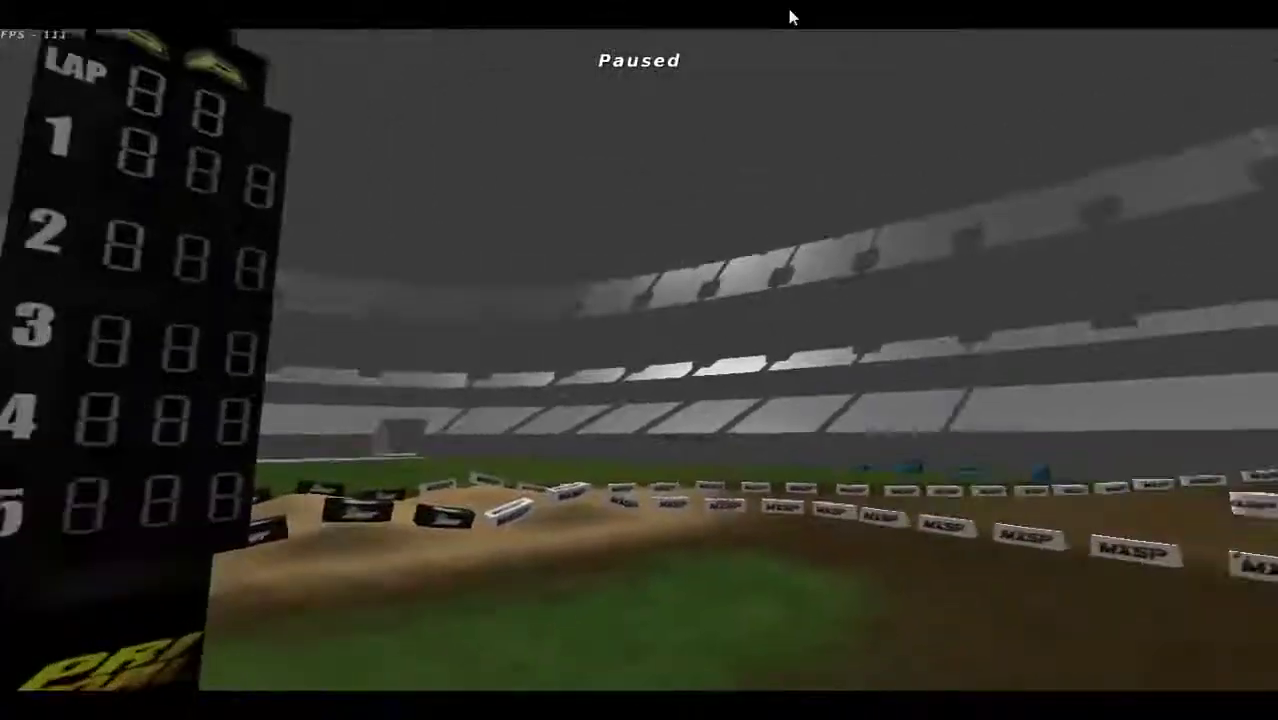
key("Right")
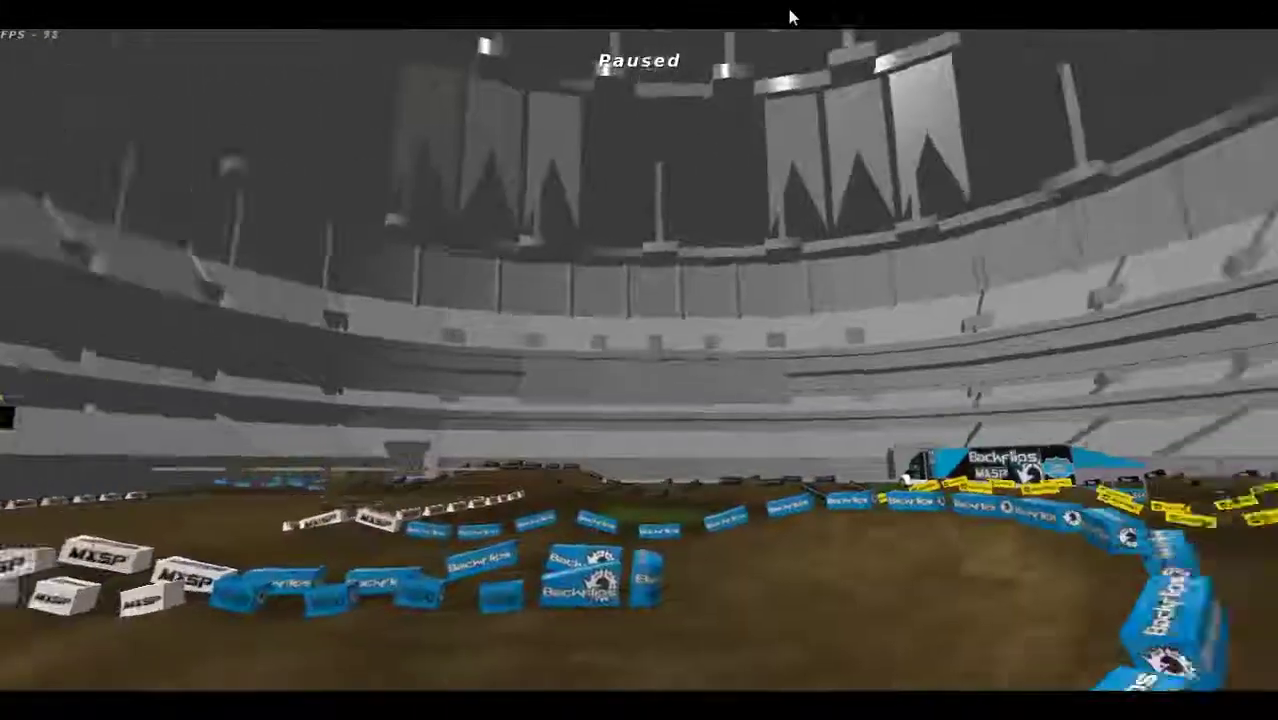
key("Right")
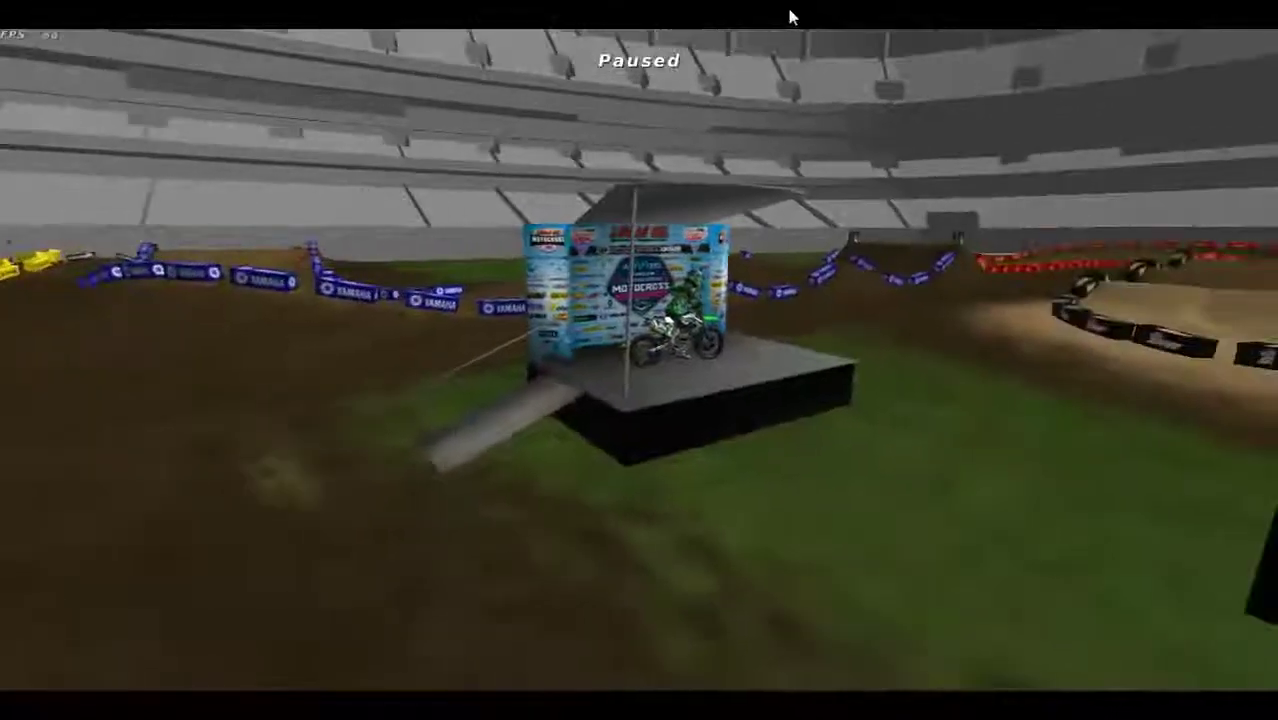
key("Right")
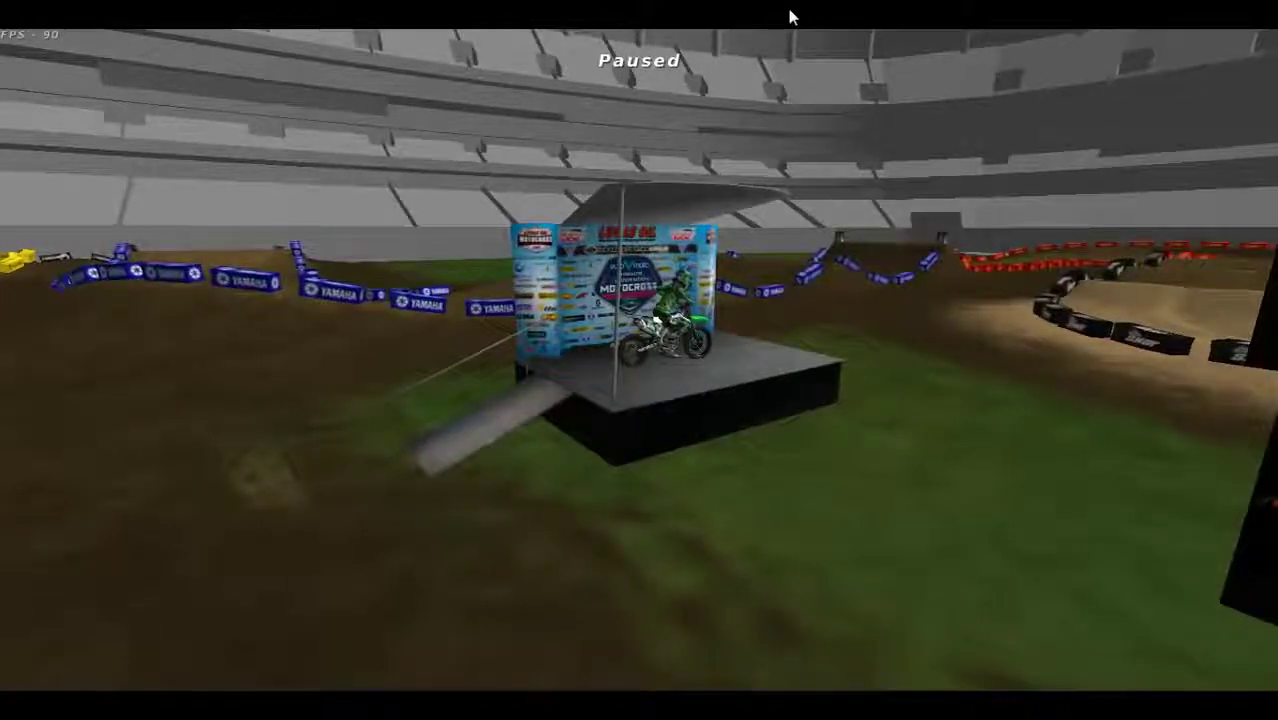